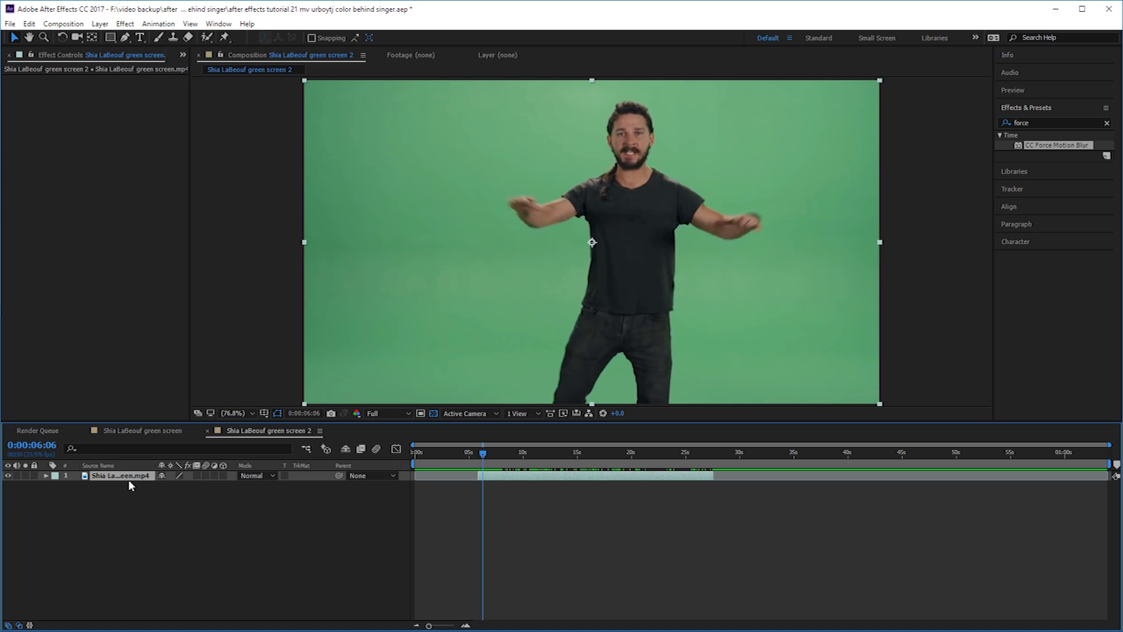
Step: Move the current time to 0:00:08:19 and apply the Keylight (1.2) effect to the green screen footage
left_click_drag(483, 455, 507, 449)
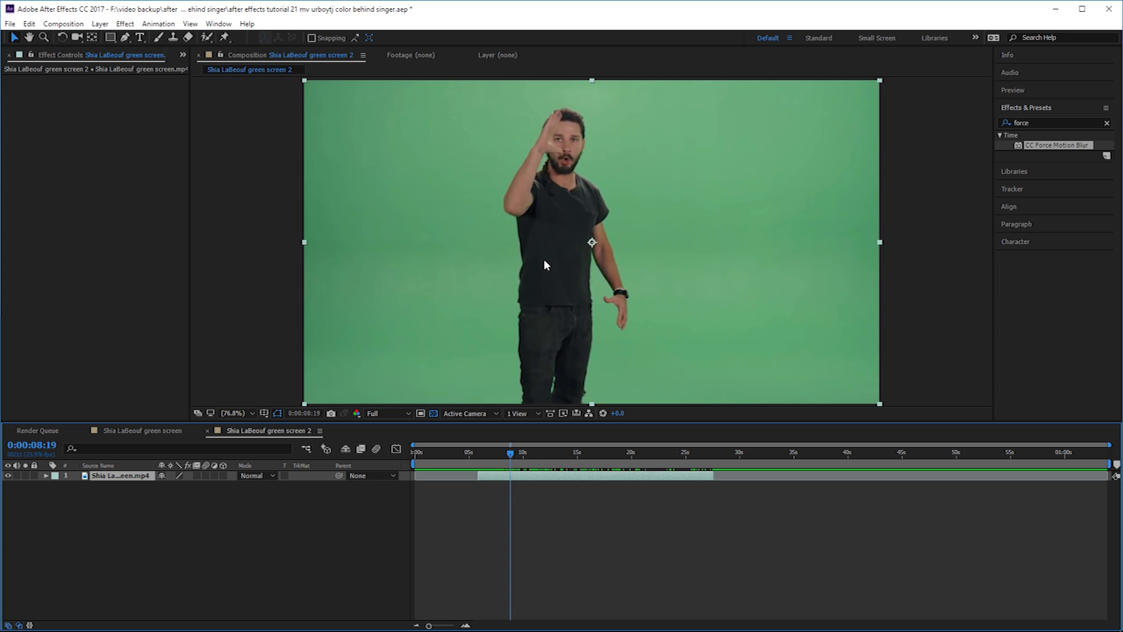
left_click(1035, 122)
type("keylight")
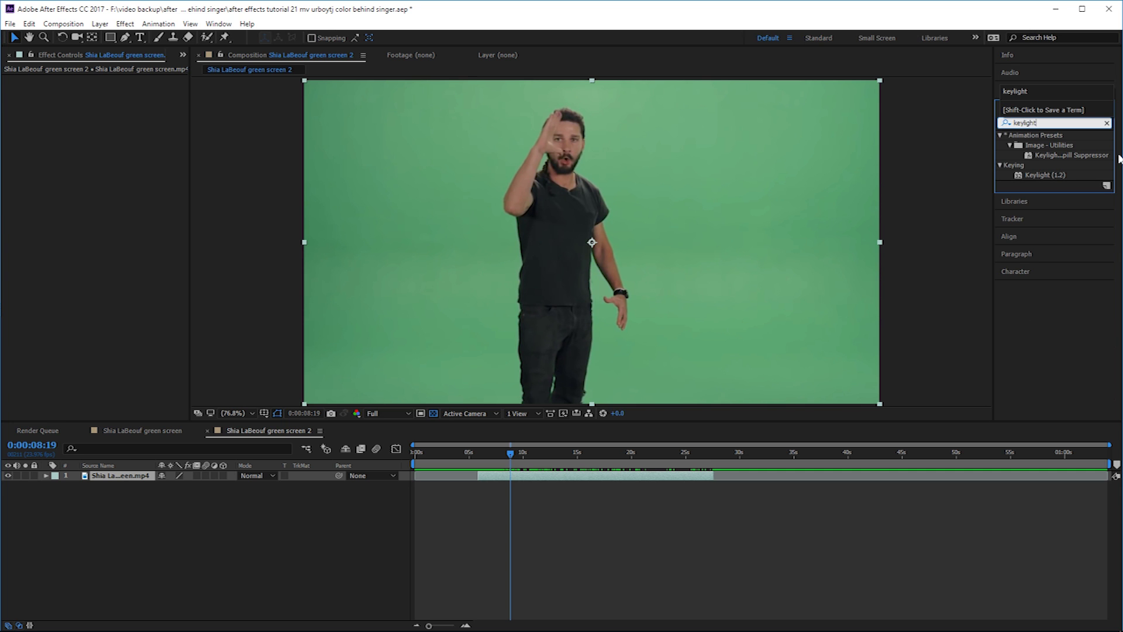
left_click_drag(1057, 173, 565, 201)
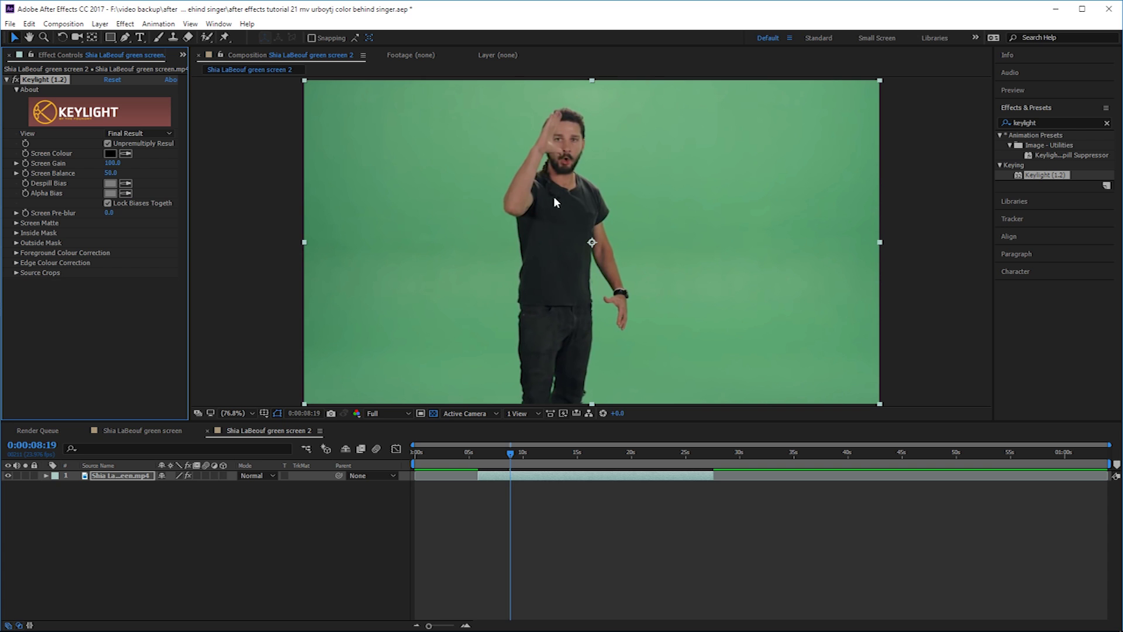
Step: Set Keylight's Screen Colour by sampling the green background beside the man
left_click(125, 153)
left_click(391, 216)
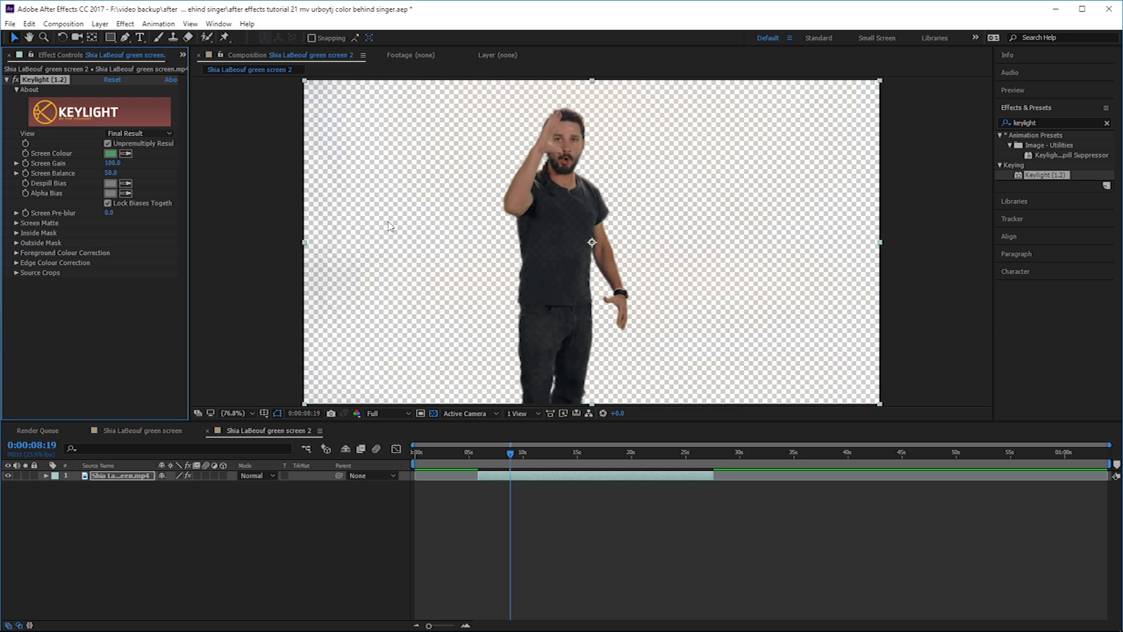
left_click(112, 153)
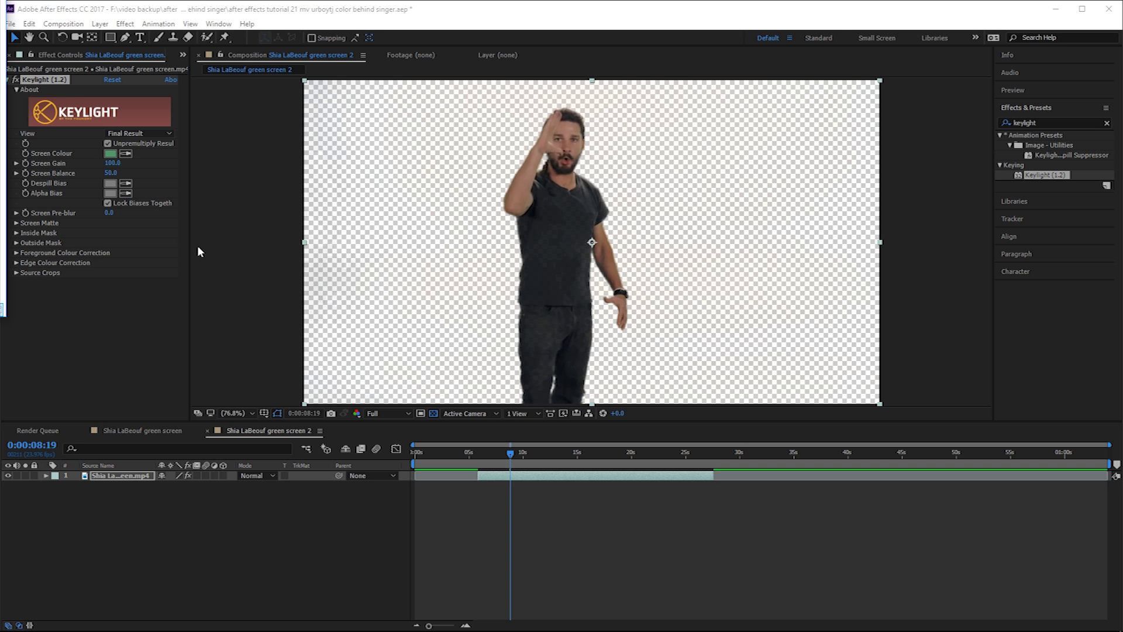
Step: Play back the keyed footage from 0:00:07:08 and park the current time at 0:00:09:08
left_click_drag(514, 451, 494, 452)
key("space")
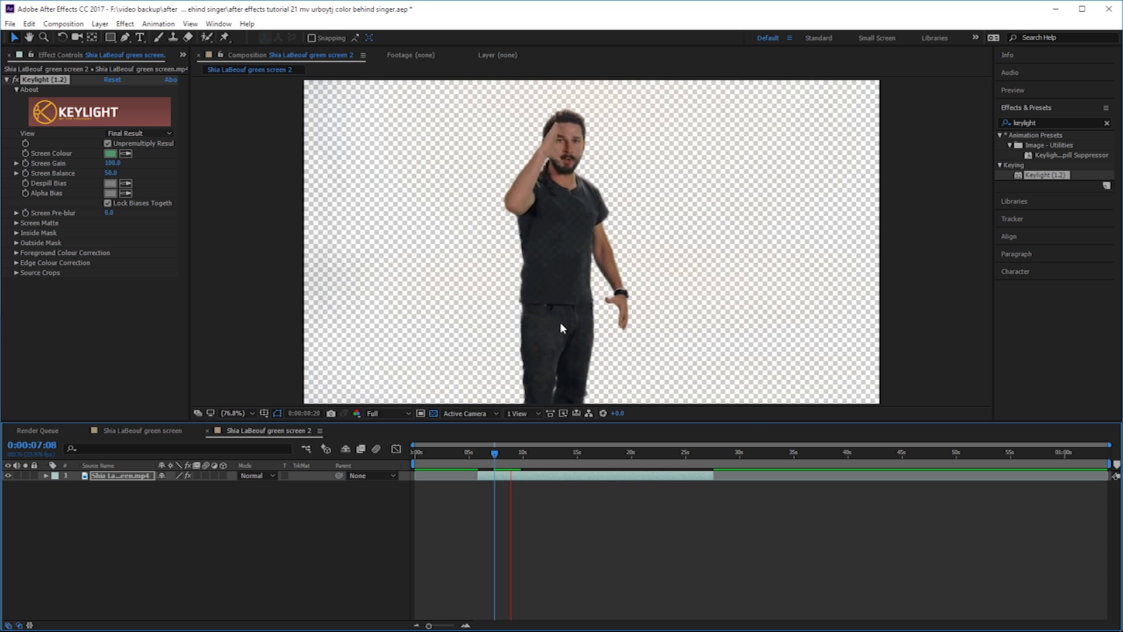
key("space")
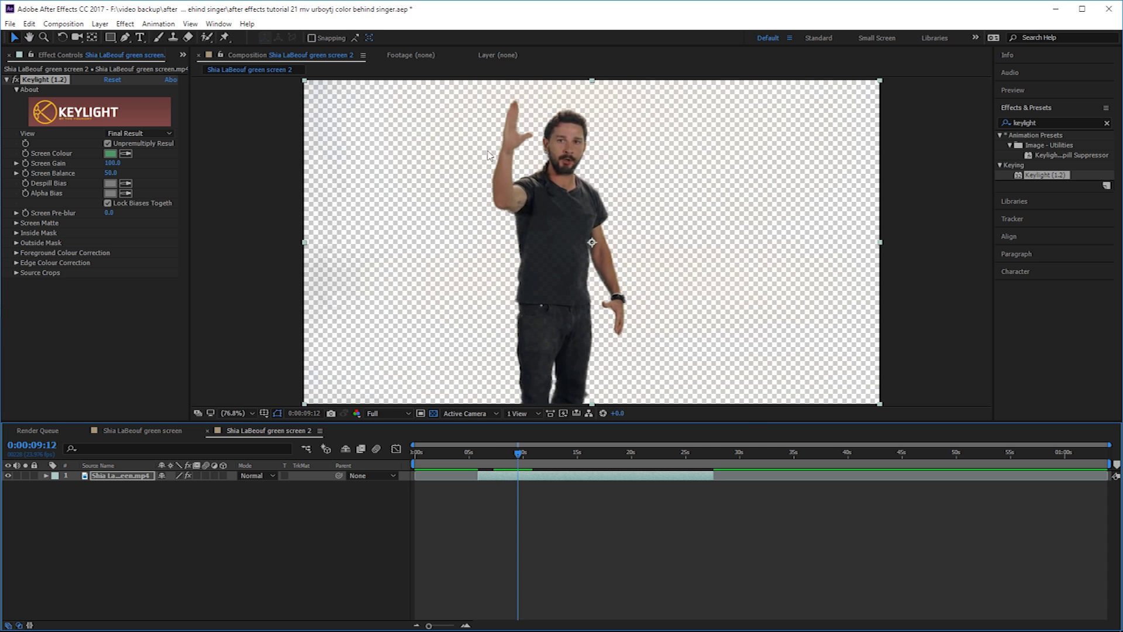
left_click_drag(523, 454, 520, 454)
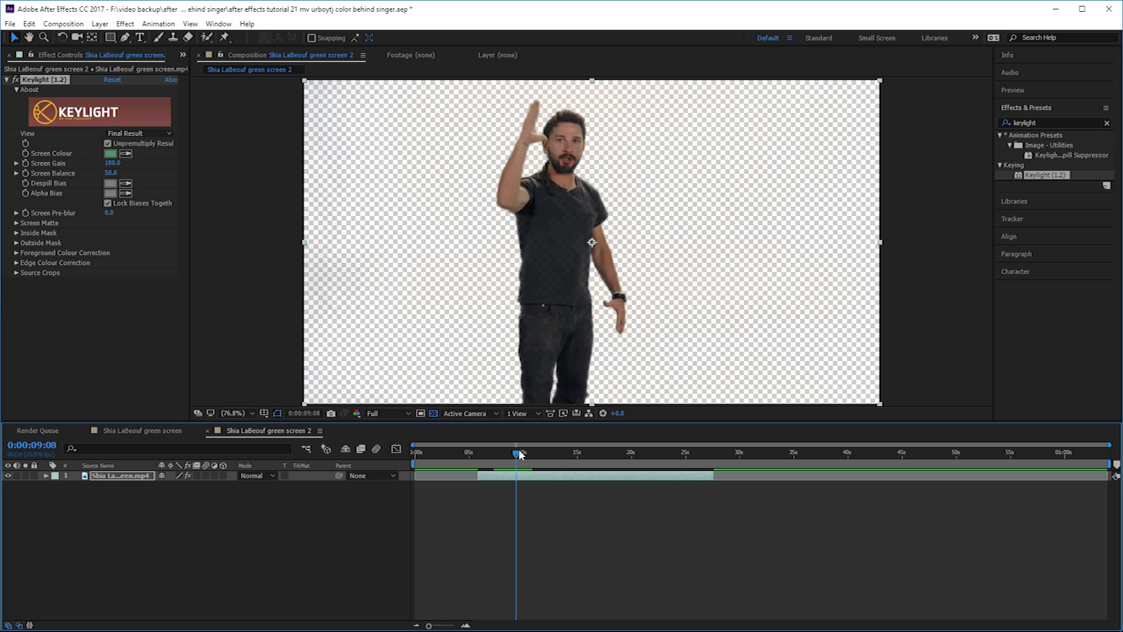
Step: Duplicate the keyed footage layer and hide the lower copy, leaving only the upper copy visible
left_click(132, 475)
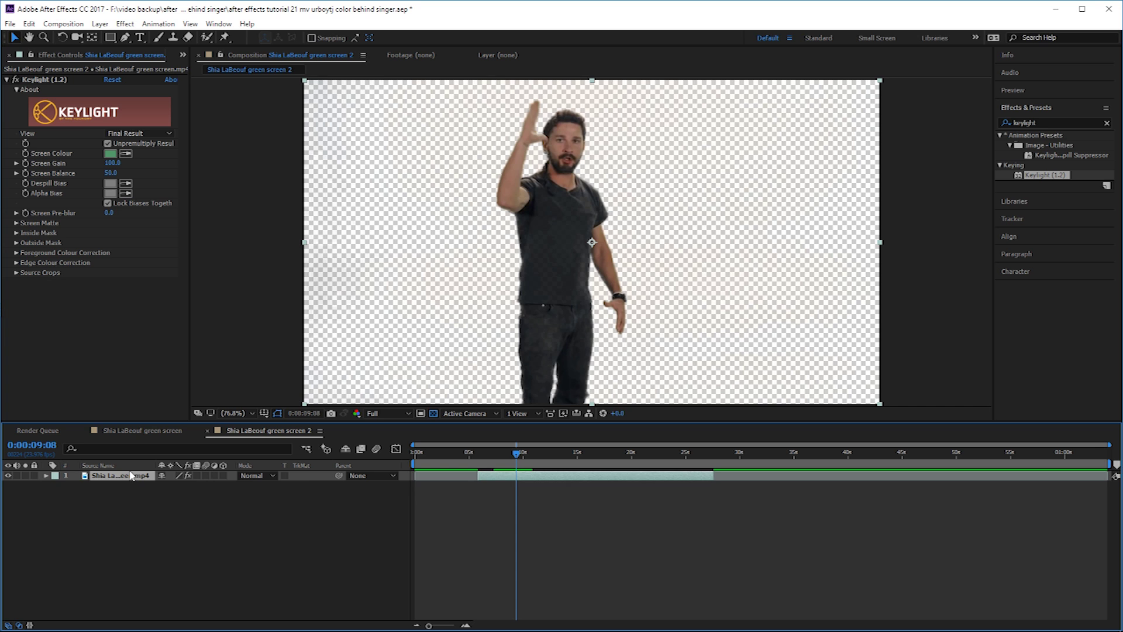
key("ctrl+d")
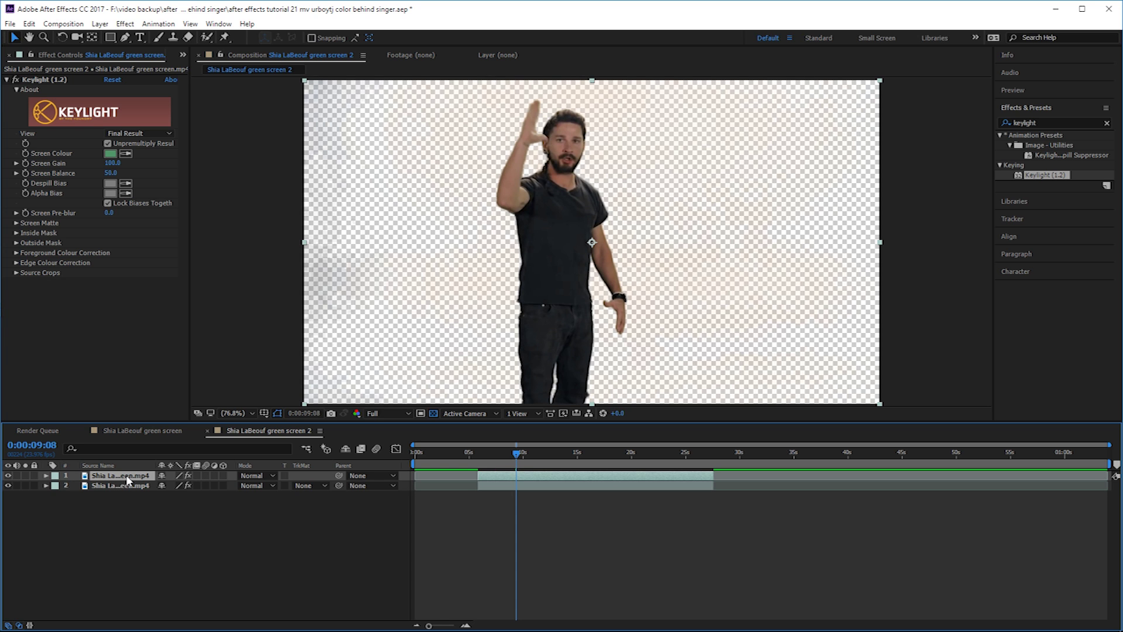
left_click(8, 476)
left_click(8, 486)
left_click(8, 486)
left_click(8, 485)
left_click(8, 475)
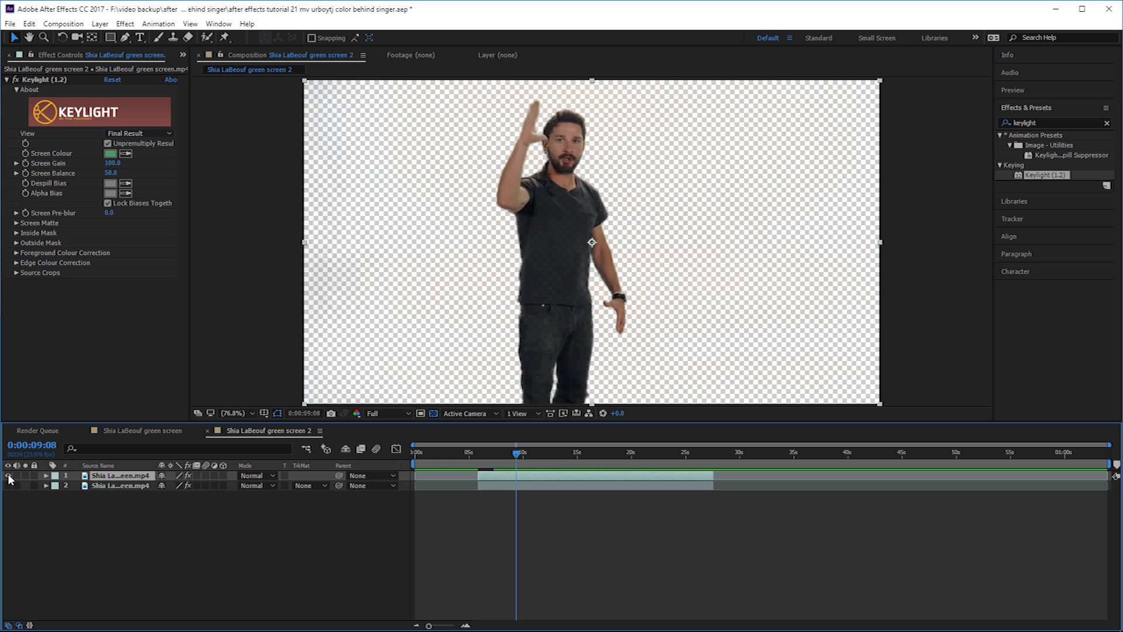
left_click(8, 486)
left_click(8, 486)
Step: Create a 1280 × 720 px medium red solid and place it directly beneath the top footage layer
right_click(268, 537)
mouse_move(326, 413)
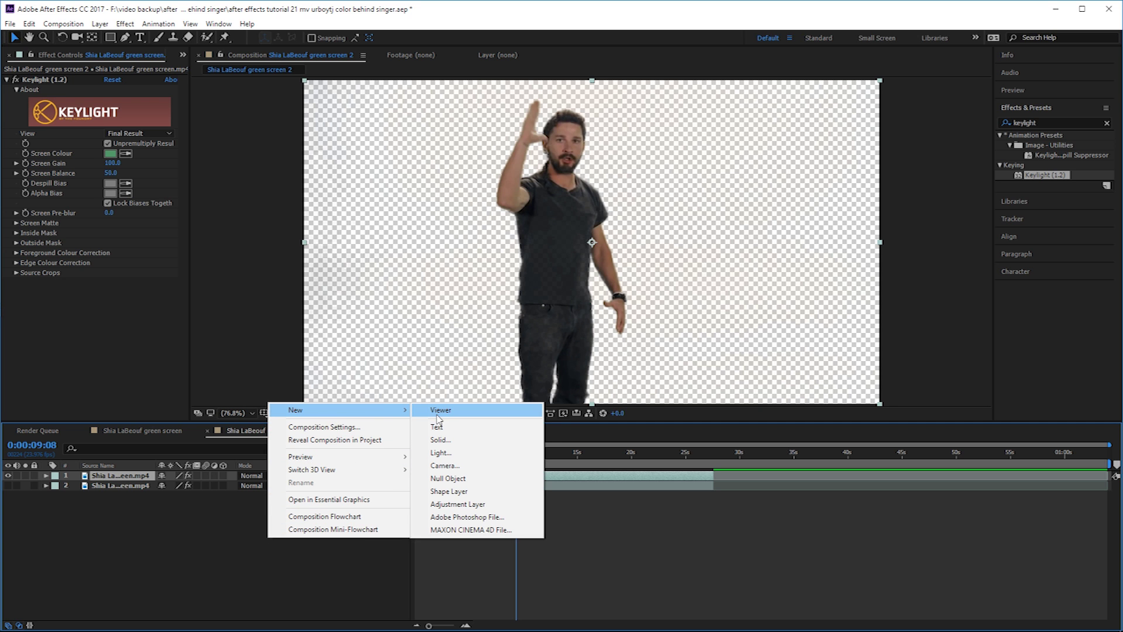
left_click(450, 440)
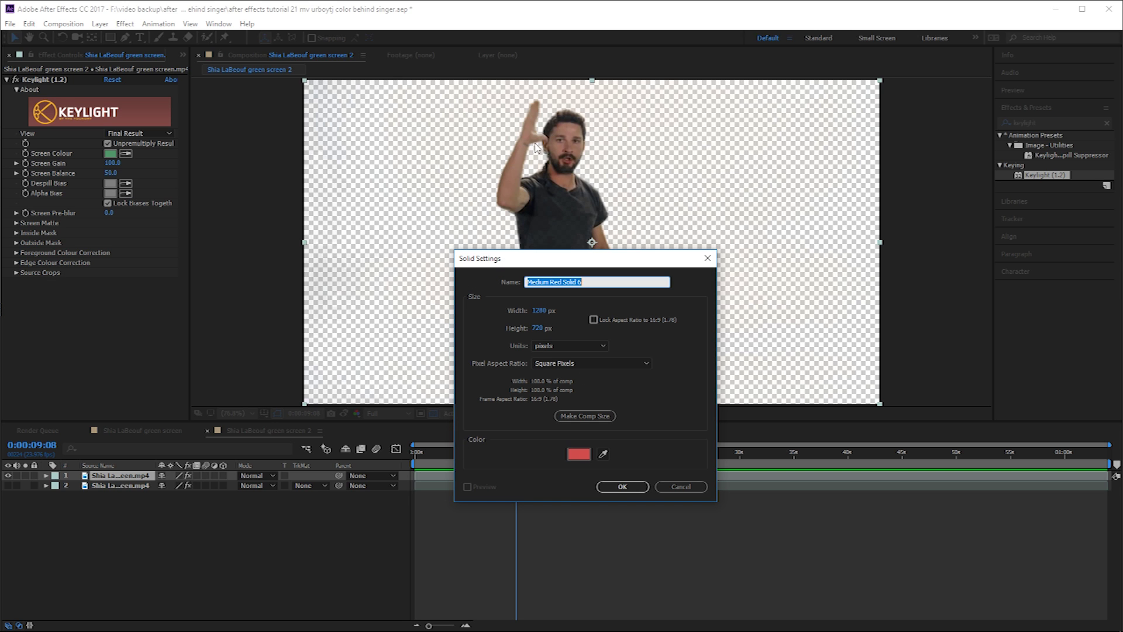
left_click(585, 455)
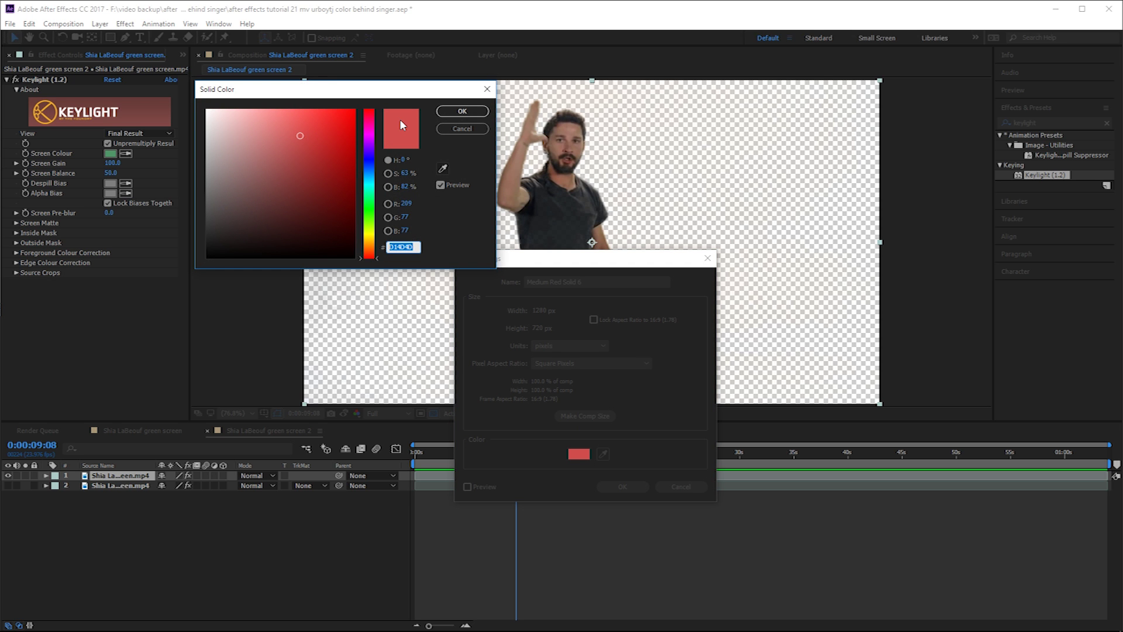
left_click(458, 116)
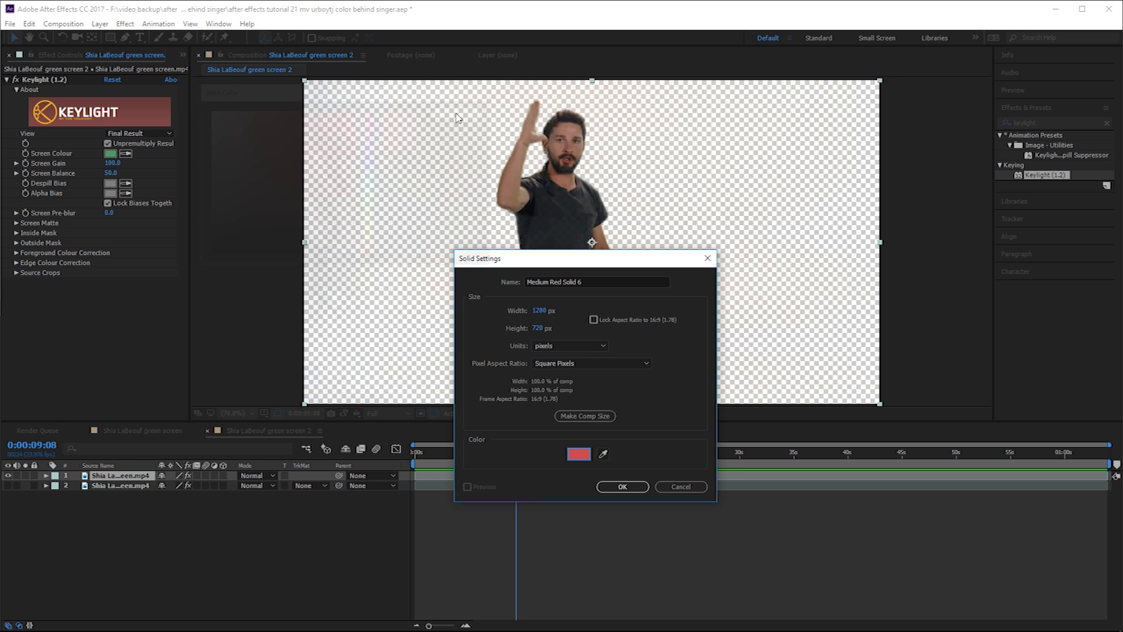
left_click(634, 489)
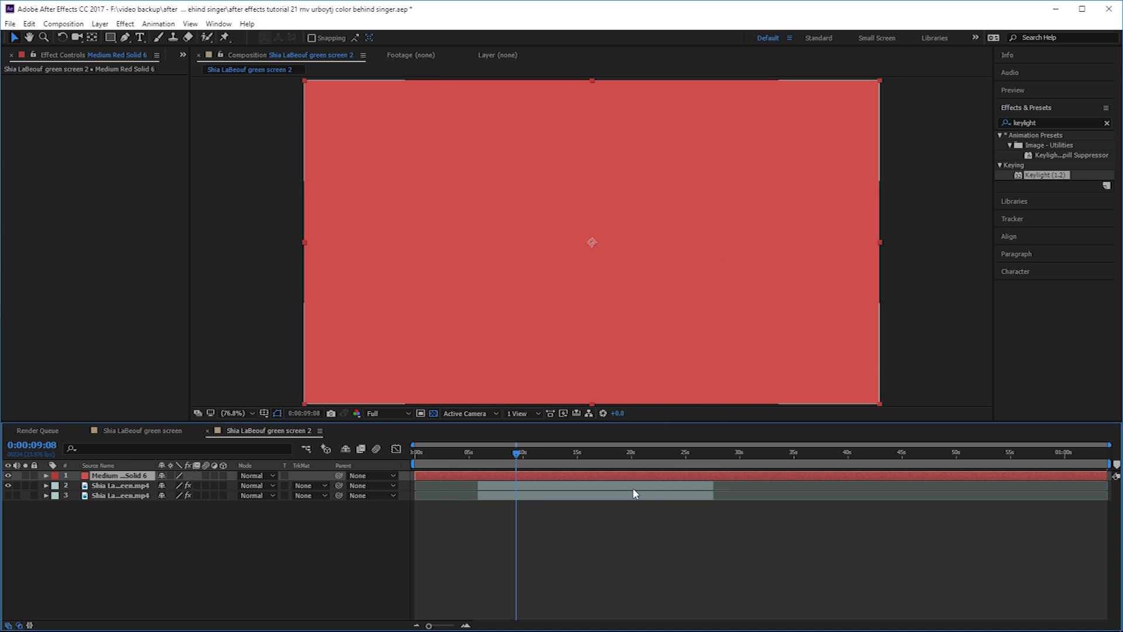
left_click_drag(141, 476, 143, 491)
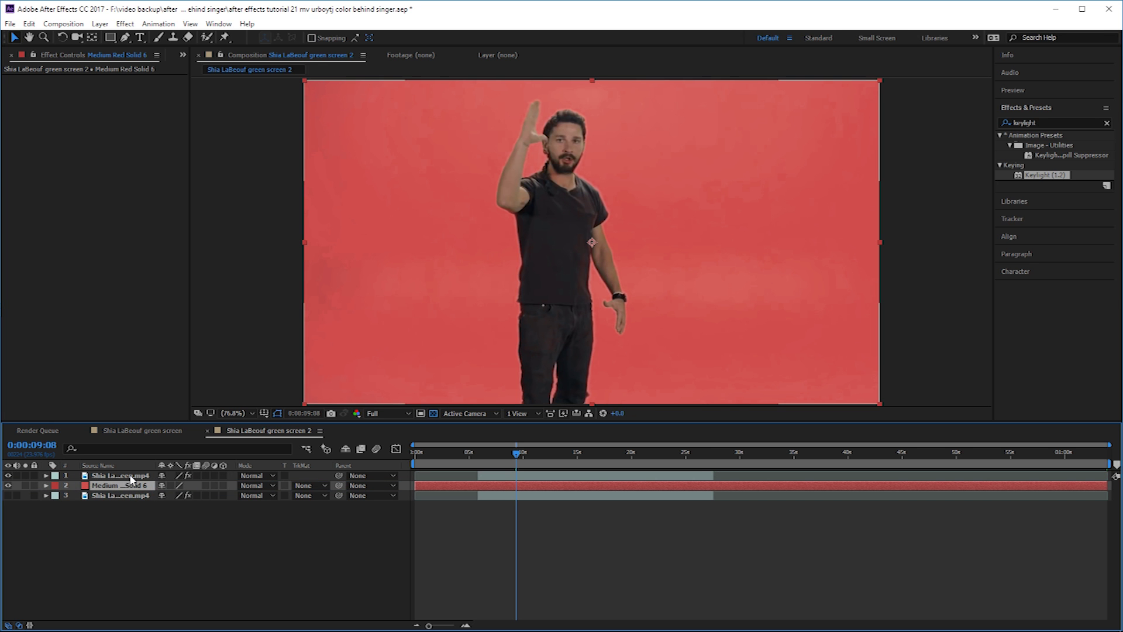
Step: Toggle the visibility of the red solid and the top footage layer to view the keyed man on his own
left_click(120, 477)
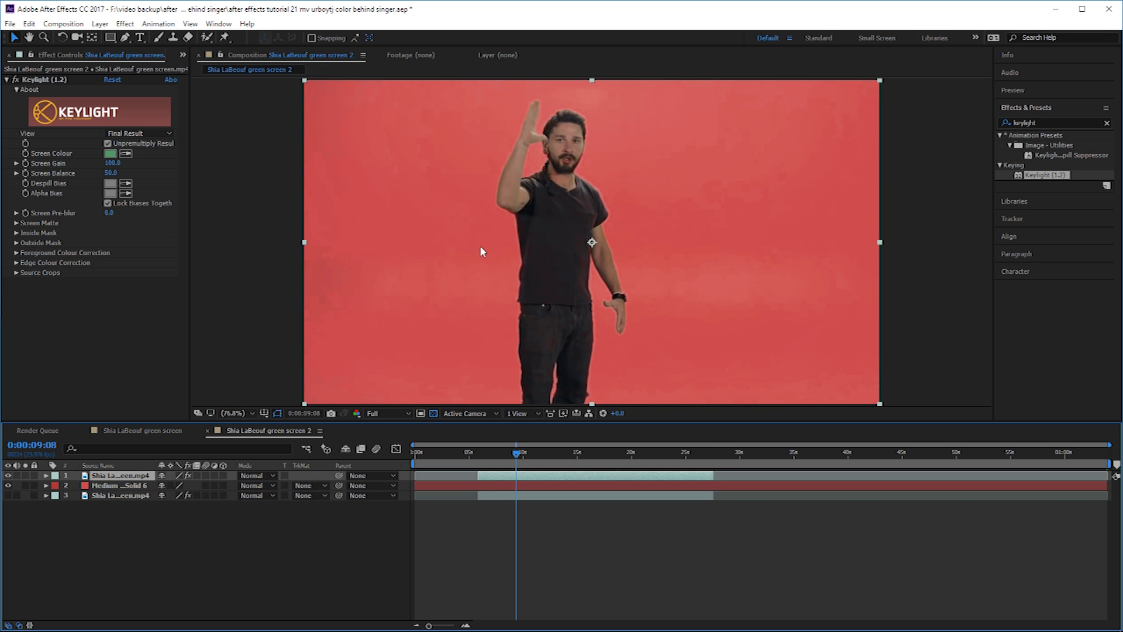
left_click_drag(7, 475, 9, 486)
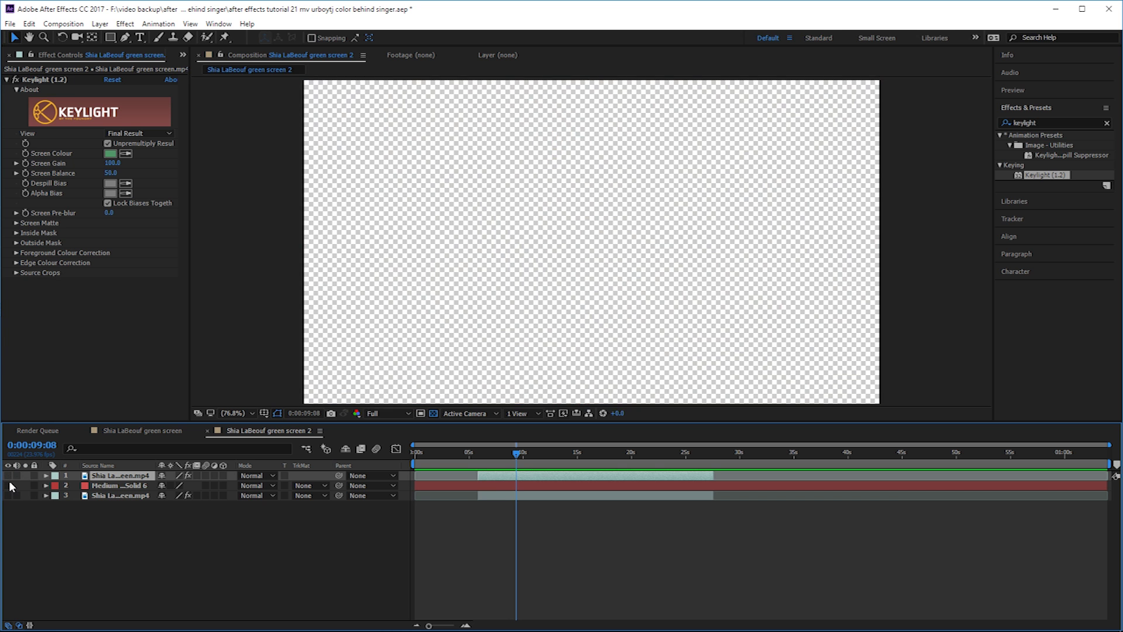
left_click(8, 485)
left_click(8, 486)
left_click(8, 475)
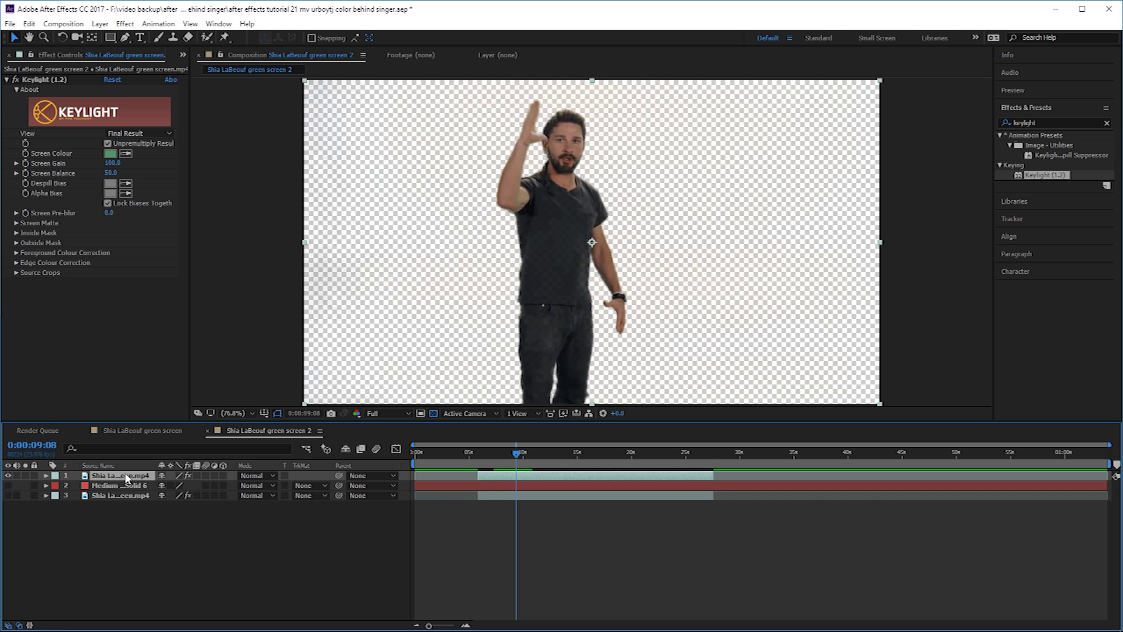
Step: Show the red solid again and set its track matte to Alpha Matte from the footage layer above it
left_click(8, 486)
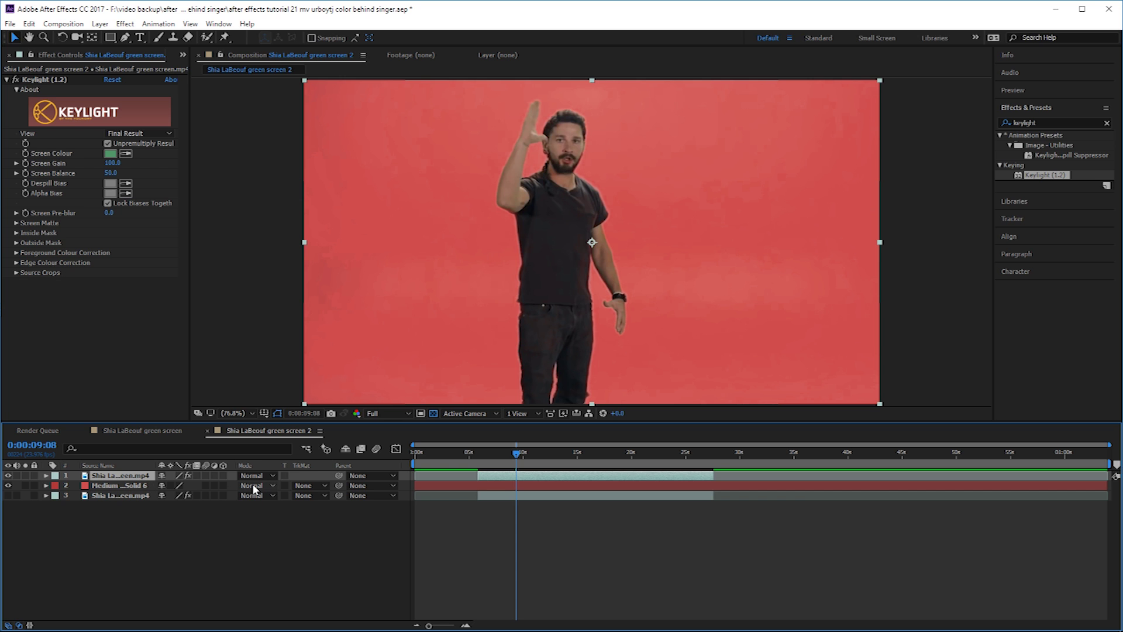
left_click(312, 486)
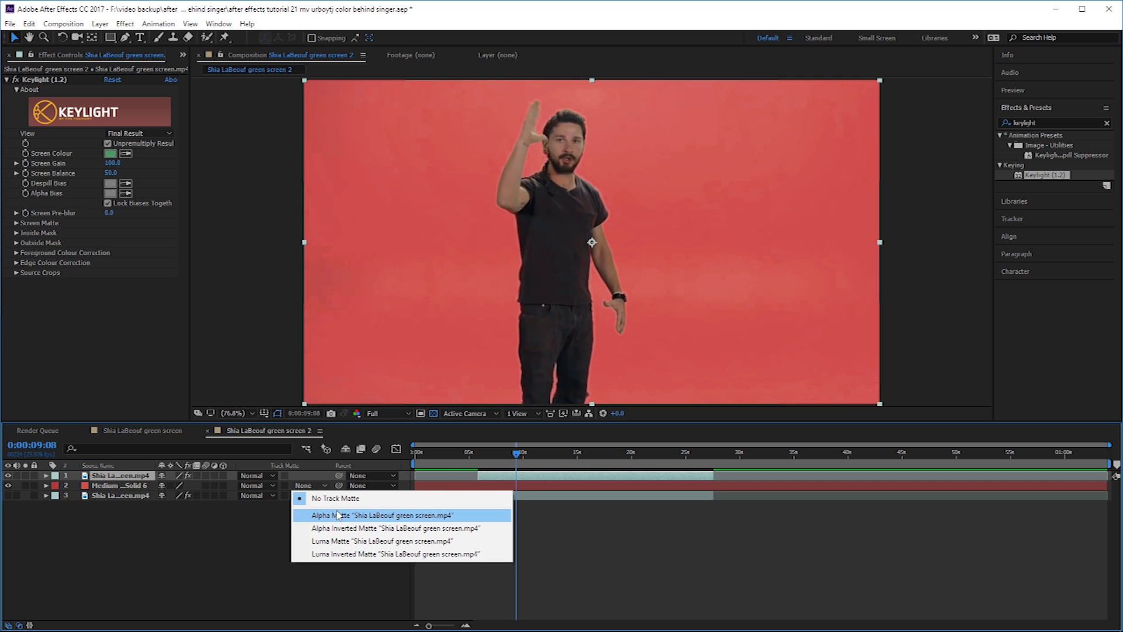
left_click(375, 515)
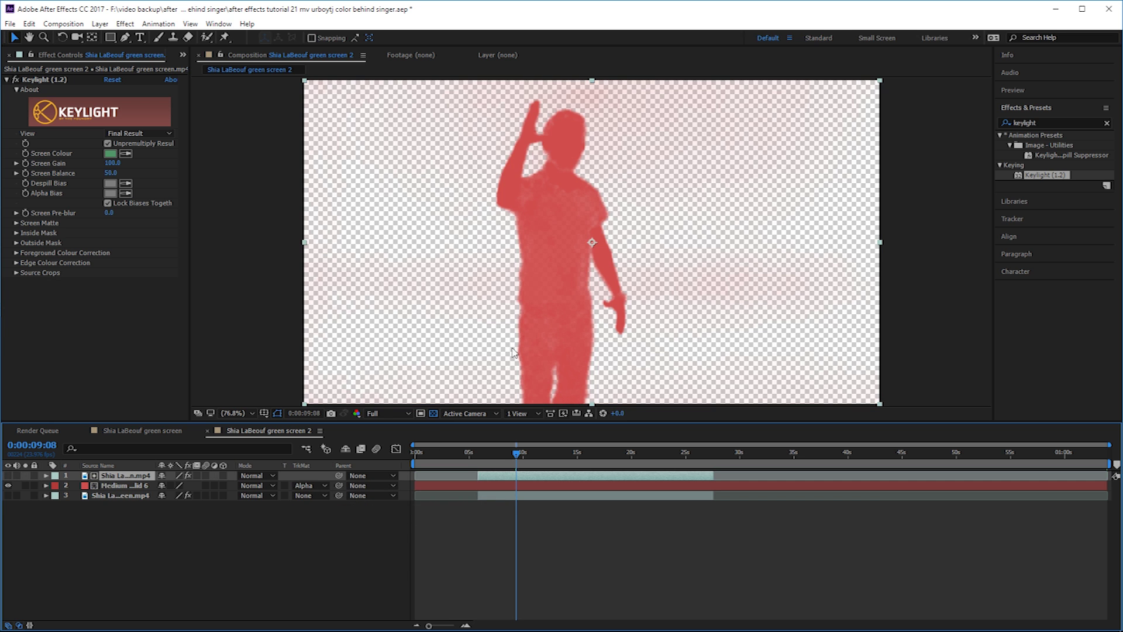
Step: Compare the visible matte footage with the red solid's cutout, and keep the solid's track matte on Alpha Matte
left_click(8, 476)
left_click(8, 486)
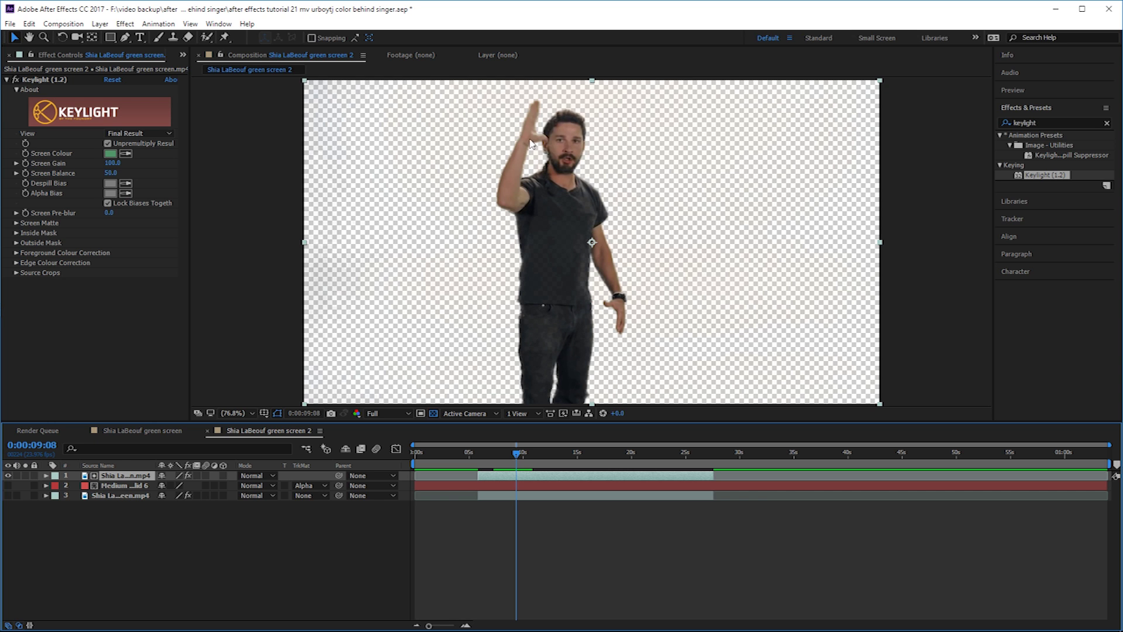
left_click(7, 475)
left_click(8, 485)
left_click(303, 496)
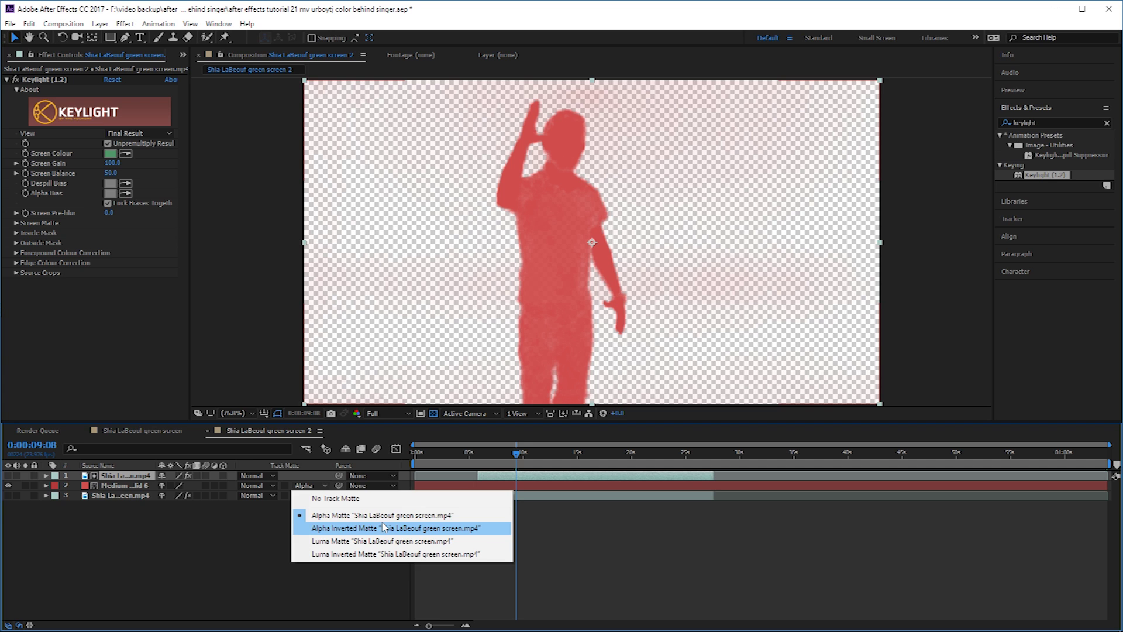
left_click(381, 517)
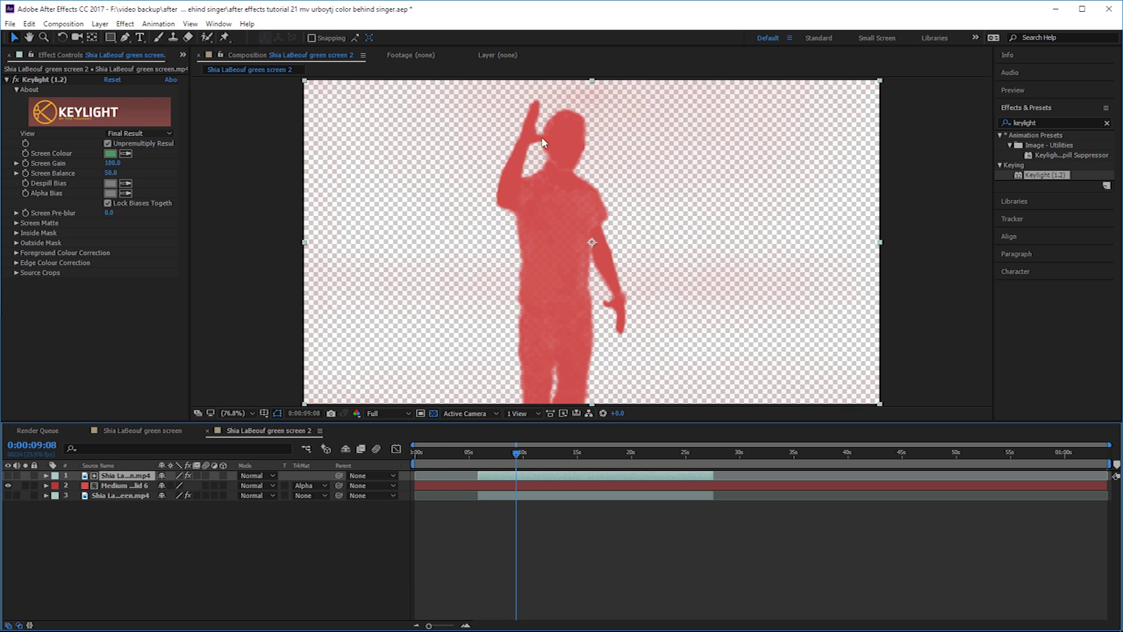
Step: Play back the red silhouette and set Clip Black to 15 in the top footage's Keylight Screen Matte settings
key("space")
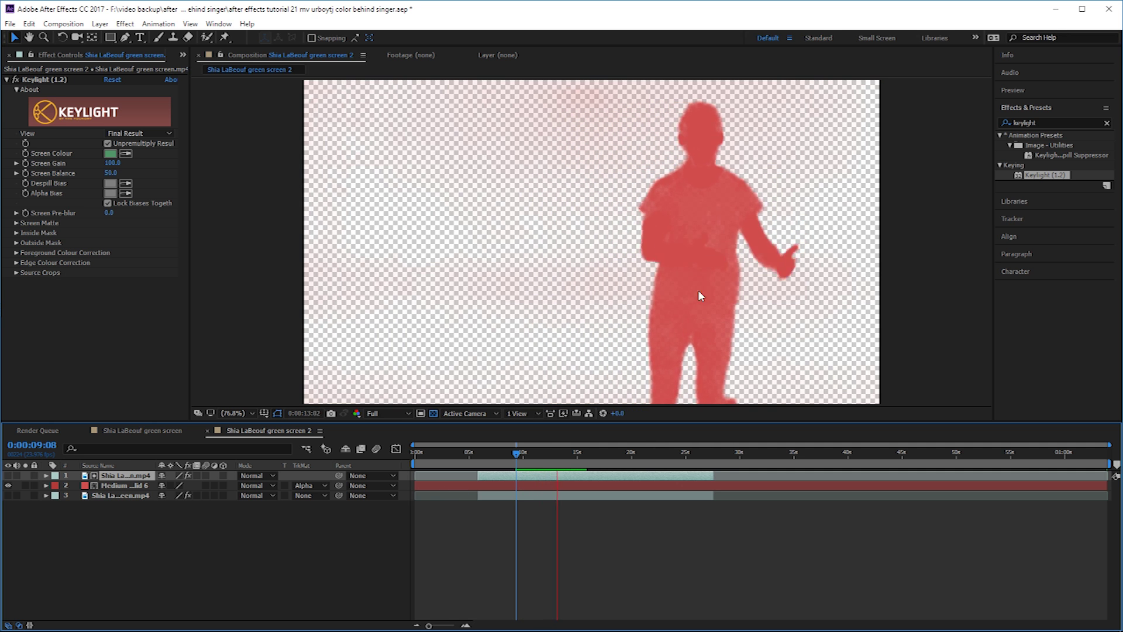
key("space")
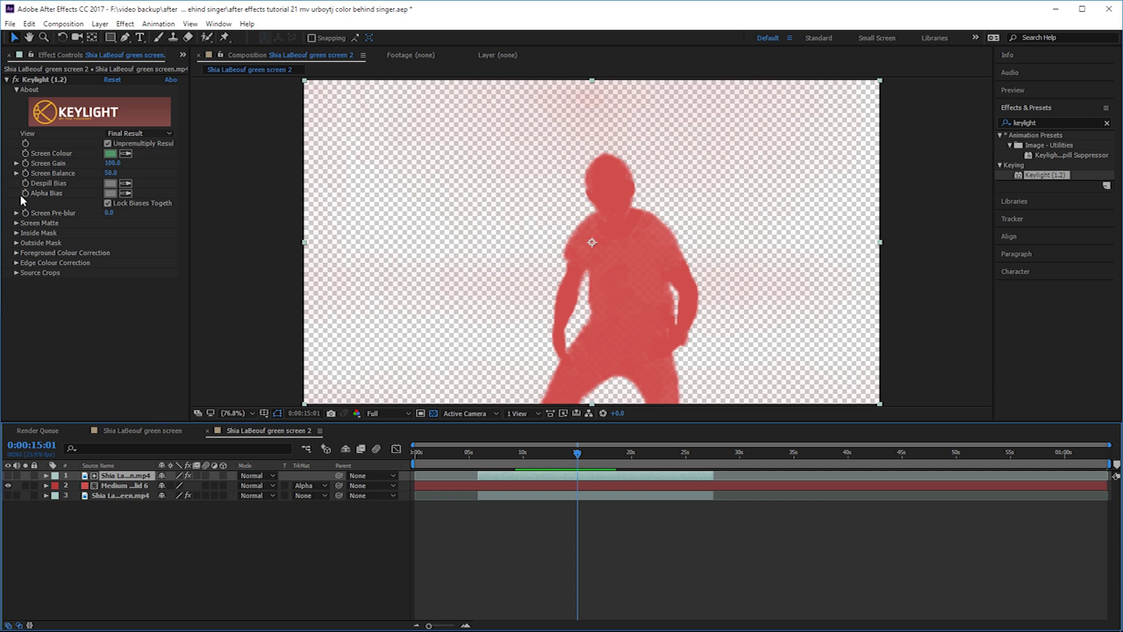
left_click(16, 163)
left_click(17, 163)
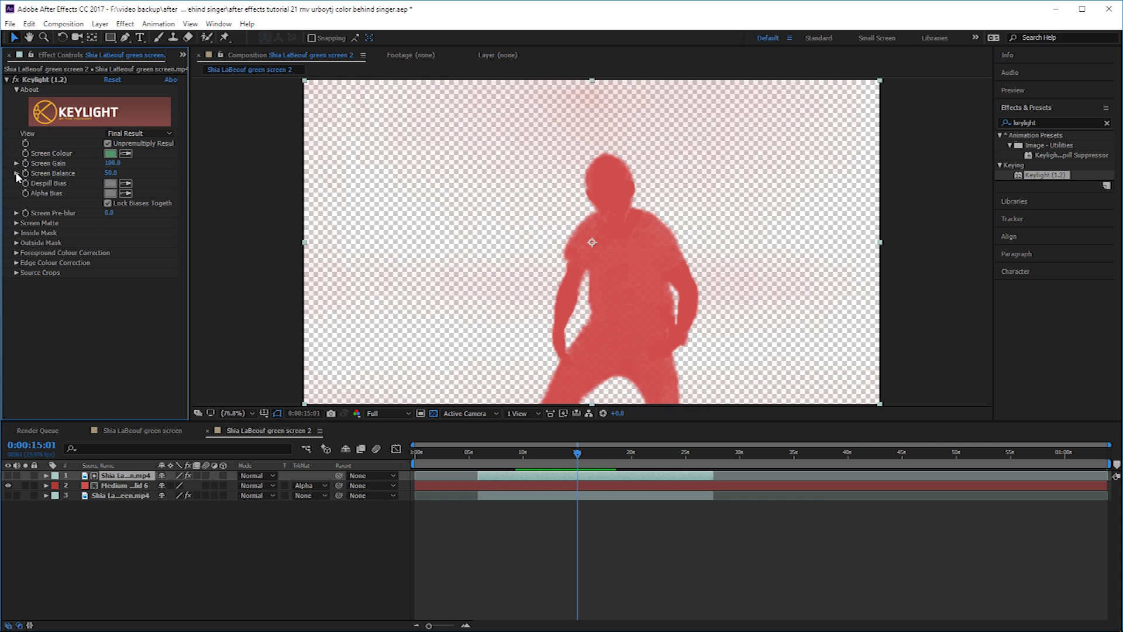
left_click(17, 223)
mouse_move(106, 235)
left_mouse_down()
mouse_move(99, 228)
mouse_move(112, 230)
left_mouse_up()
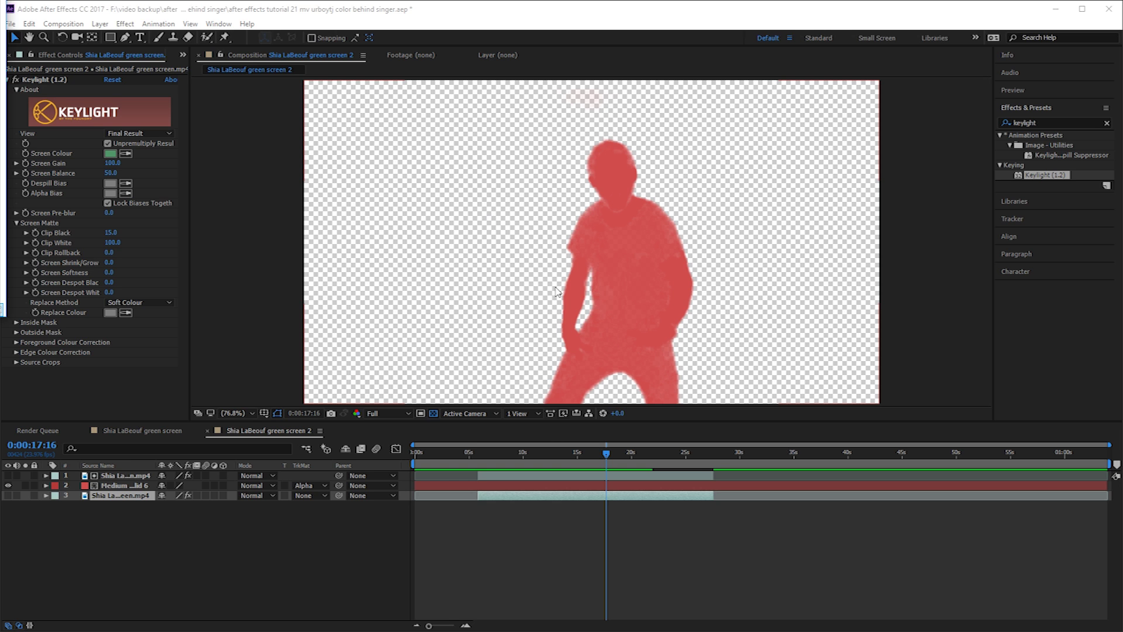
Step: Pre-compose the red solid and its matte footage layer as "color explosion", moving all attributes into the new composition
left_click_drag(598, 454, 608, 454)
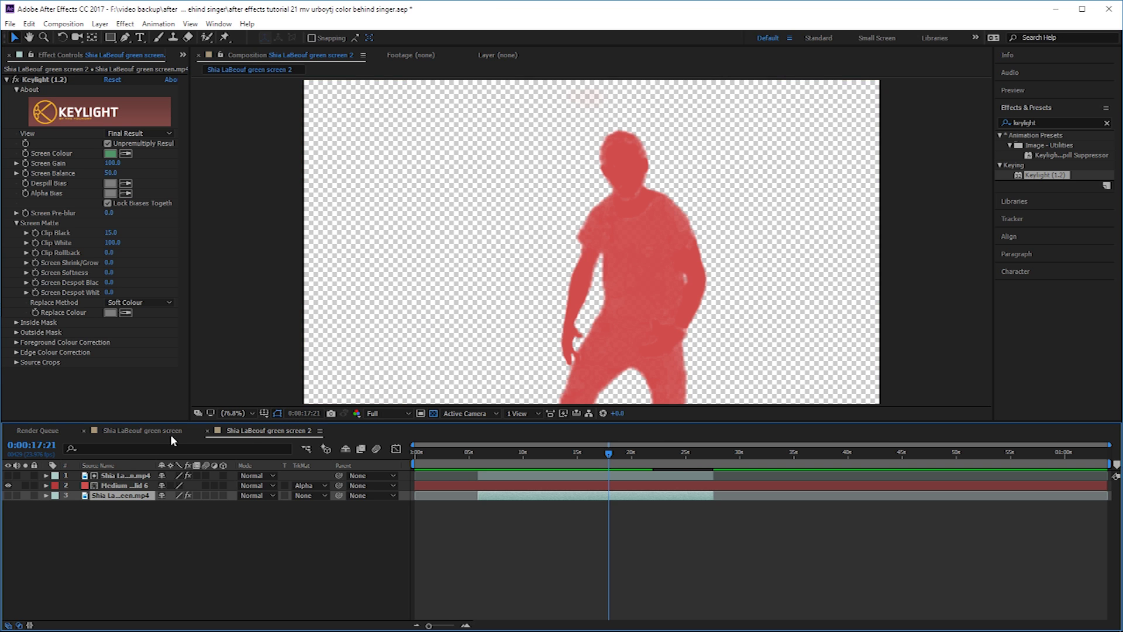
left_click(135, 483)
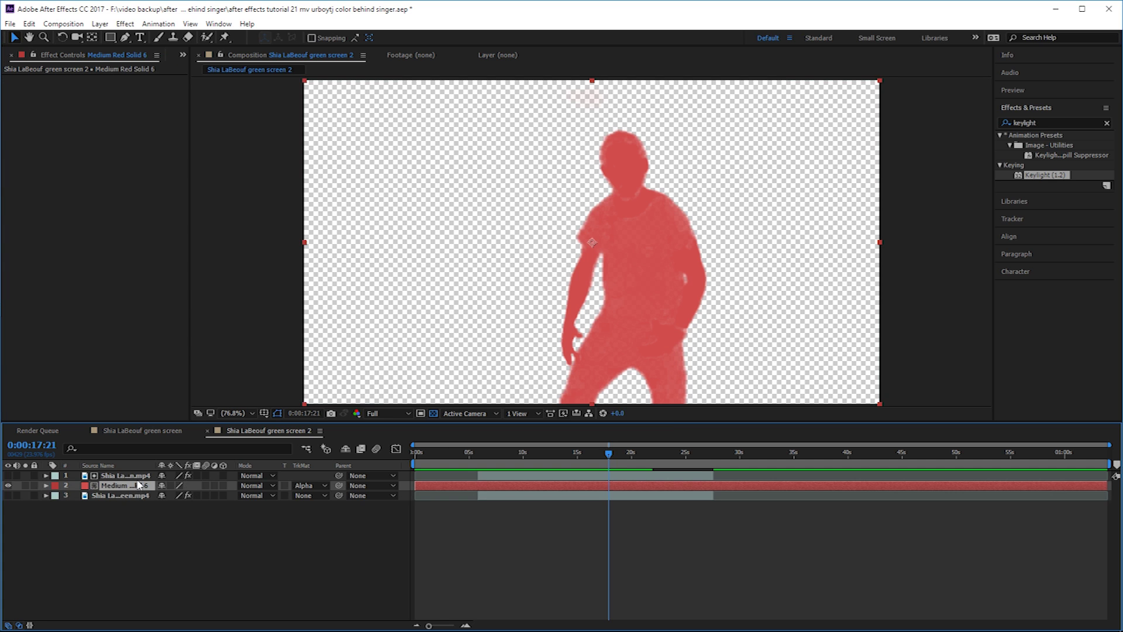
left_click(134, 477)
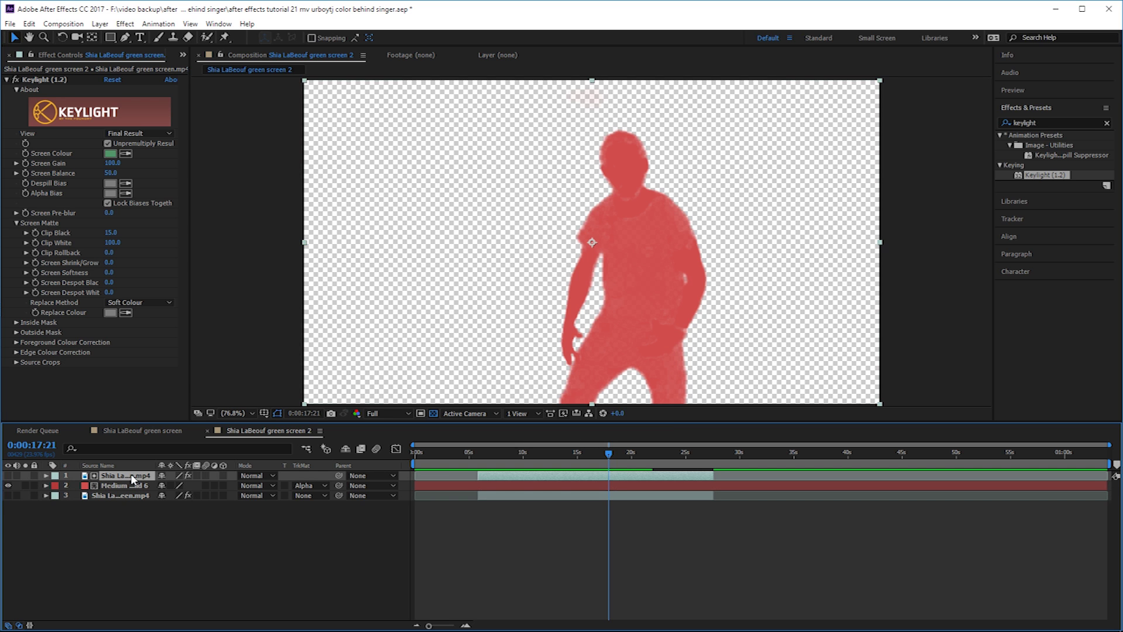
left_click(136, 485)
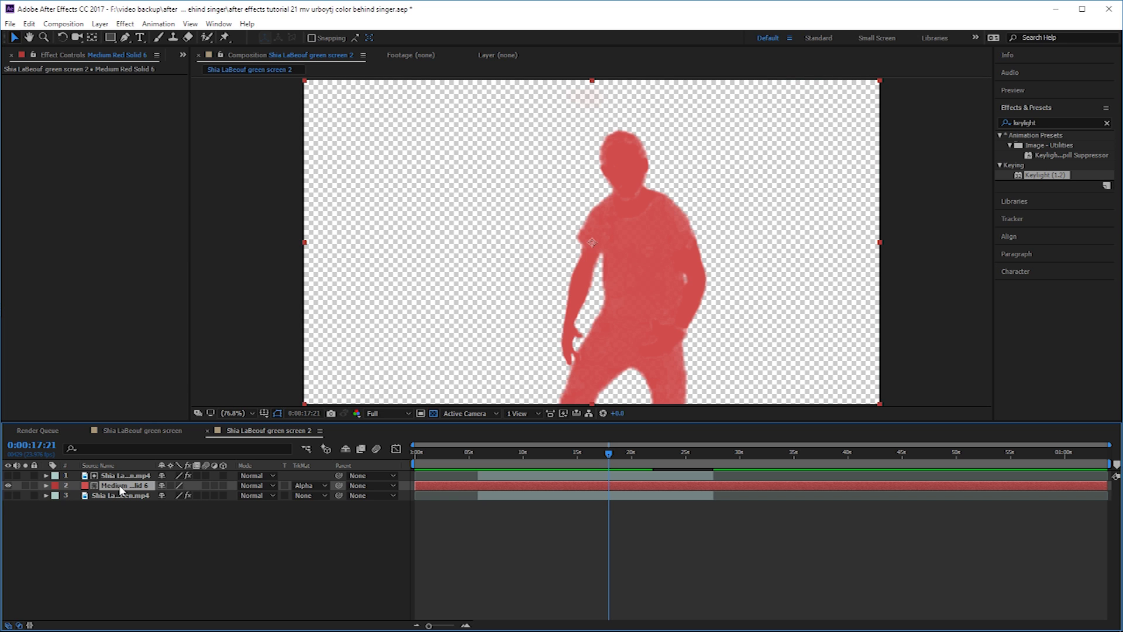
left_click(122, 478, "shift")
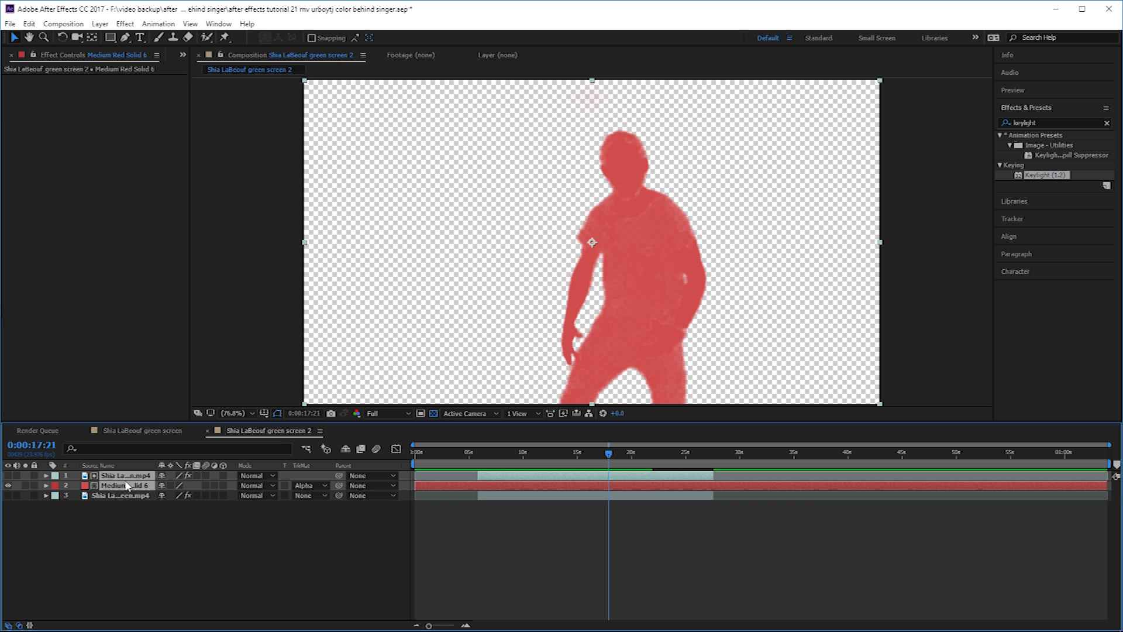
right_click(124, 484)
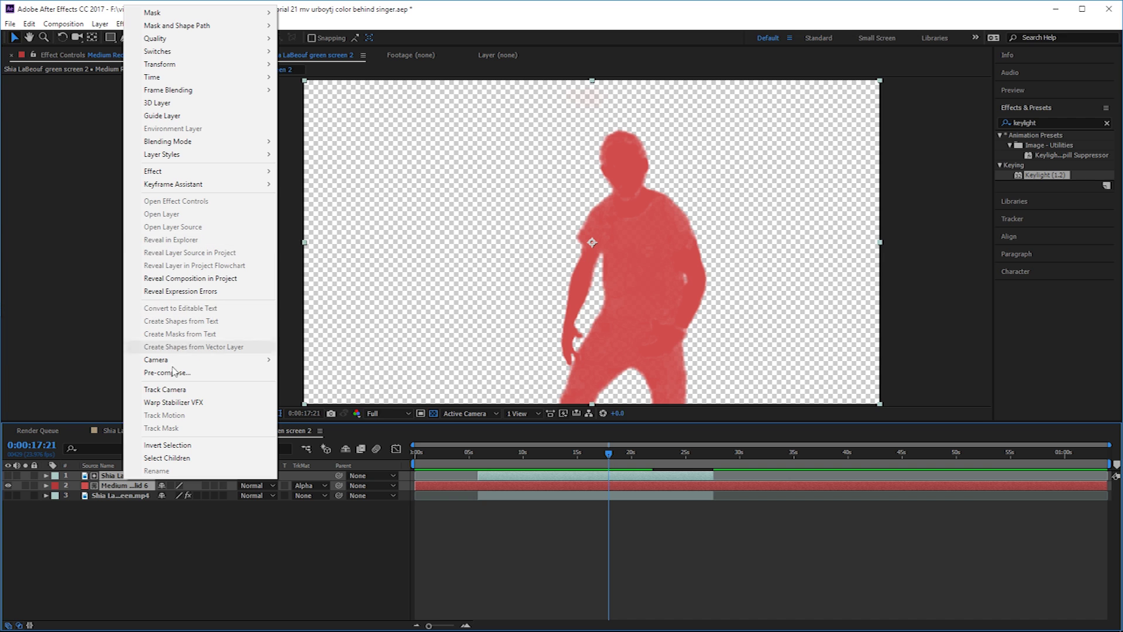
left_click(179, 373)
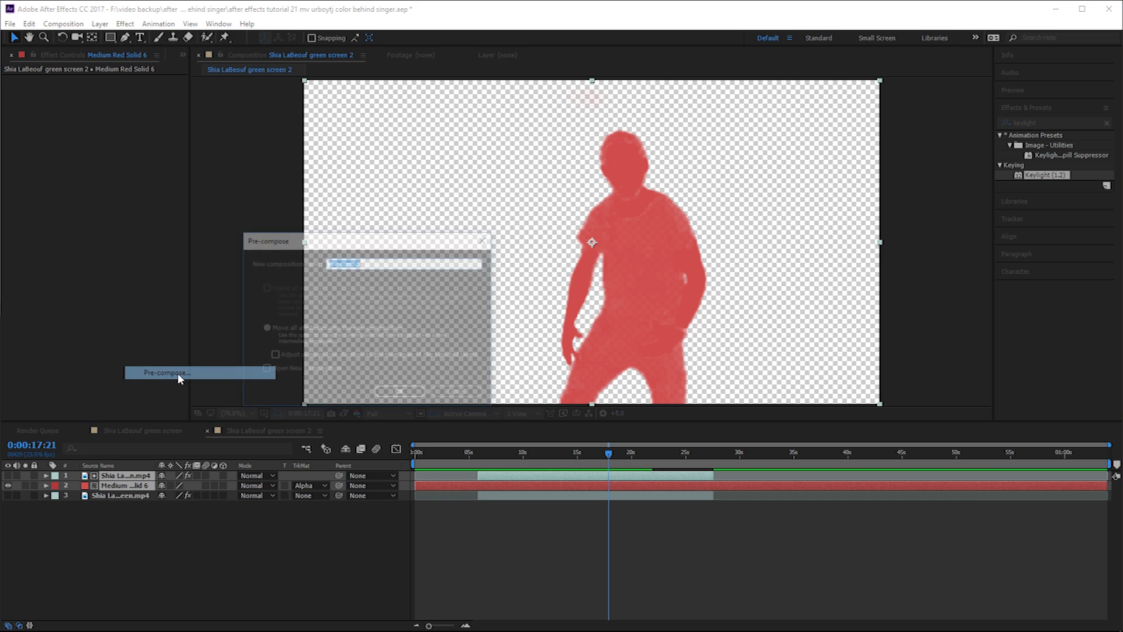
left_click_drag(316, 246, 330, 258)
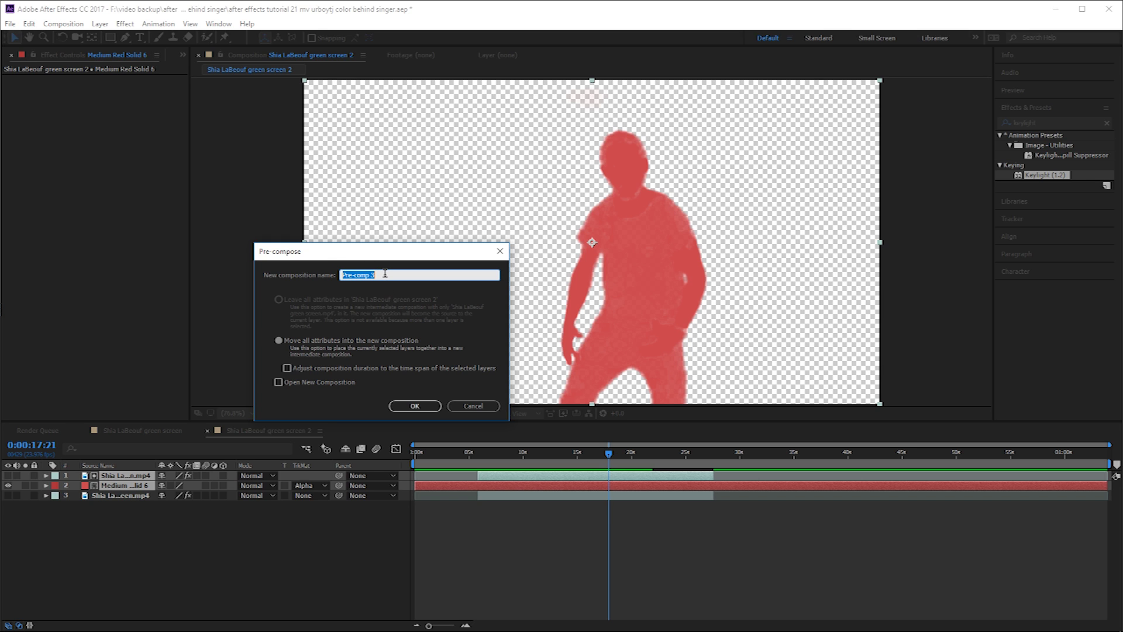
type("color explosion")
left_click(413, 404)
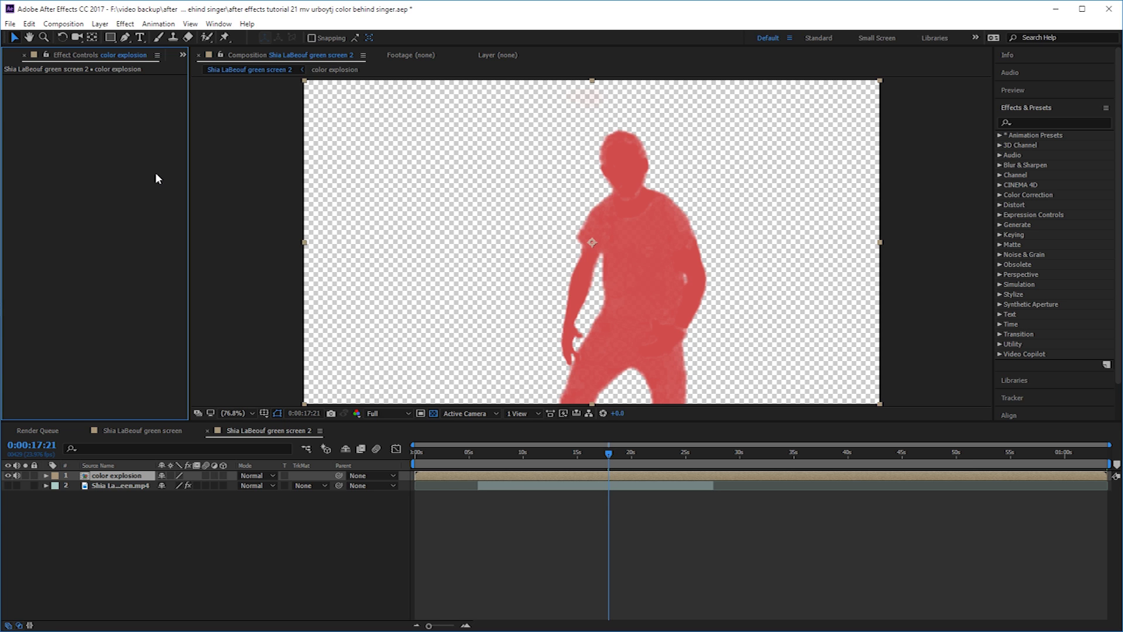
Step: Find the Turbulent Displace effect and apply it to the color explosion layer
left_click(1040, 122)
type("tur")
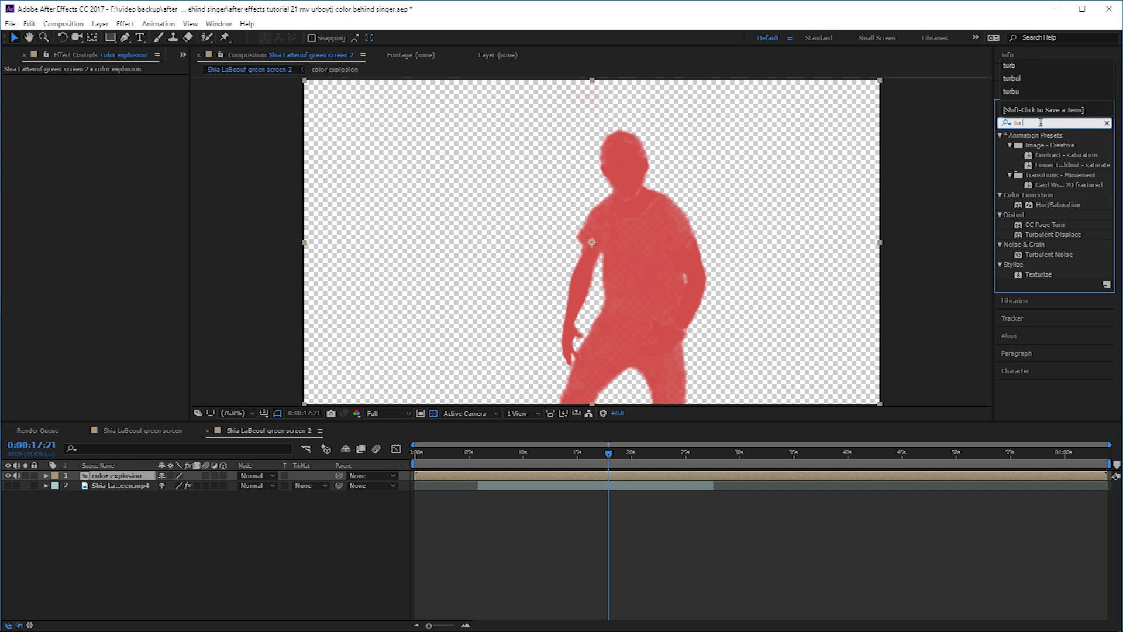
type("b")
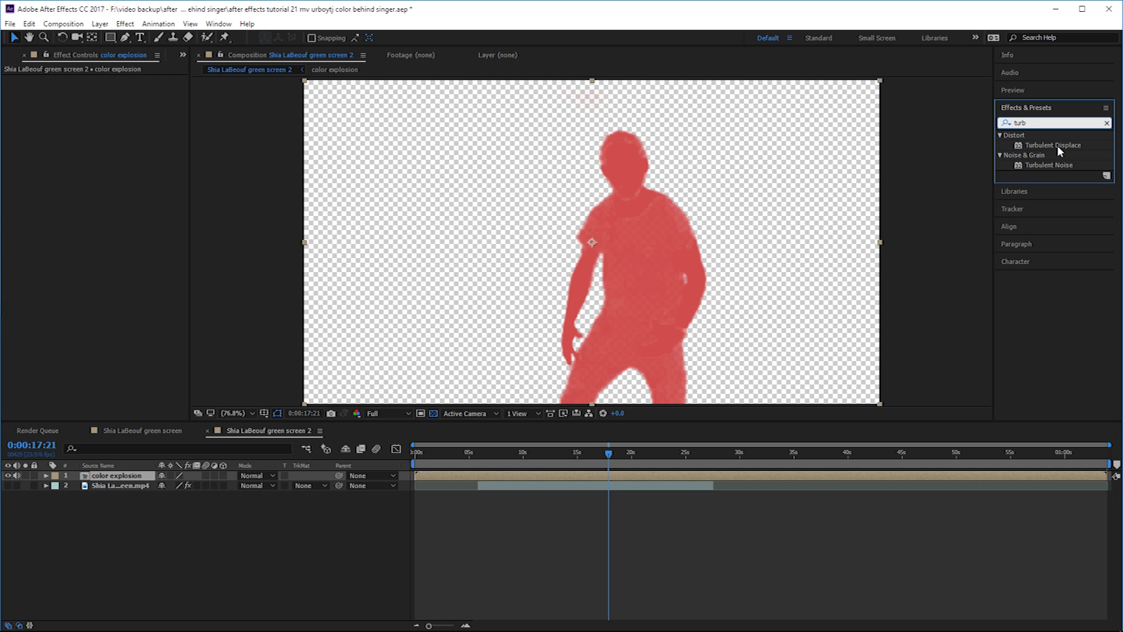
left_click_drag(1057, 145, 123, 479)
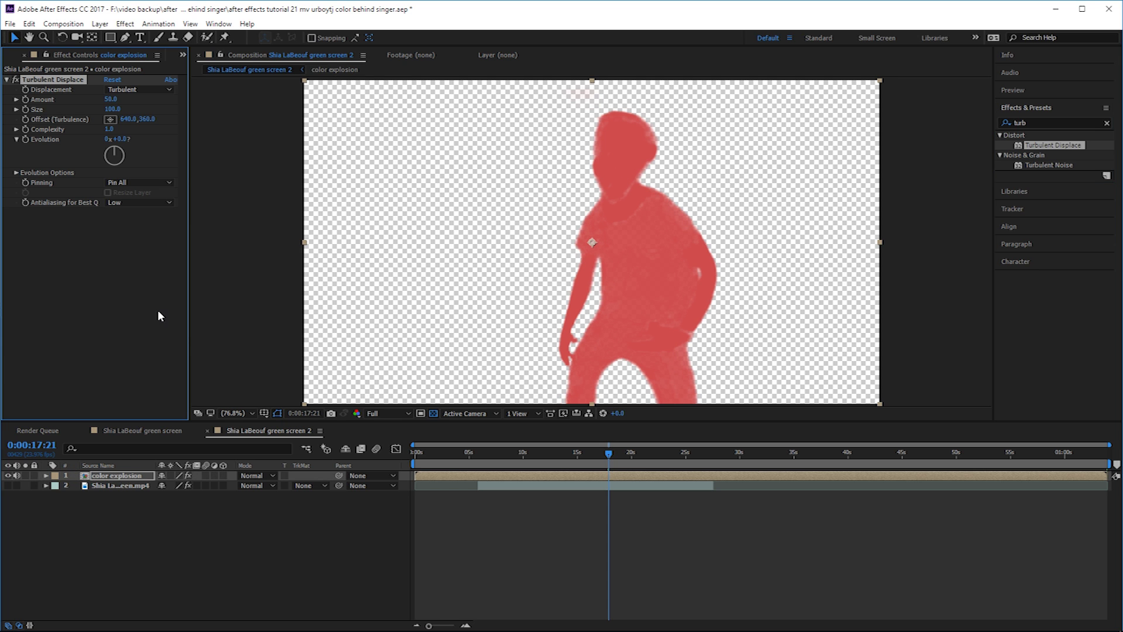
Step: Try different Turbulent Displace strengths on color explosion, ending with an Amount of 394 and a Size of 4
mouse_move(111, 99)
left_mouse_down()
mouse_move(257, 88)
mouse_move(124, 100)
left_mouse_up()
left_click(117, 104)
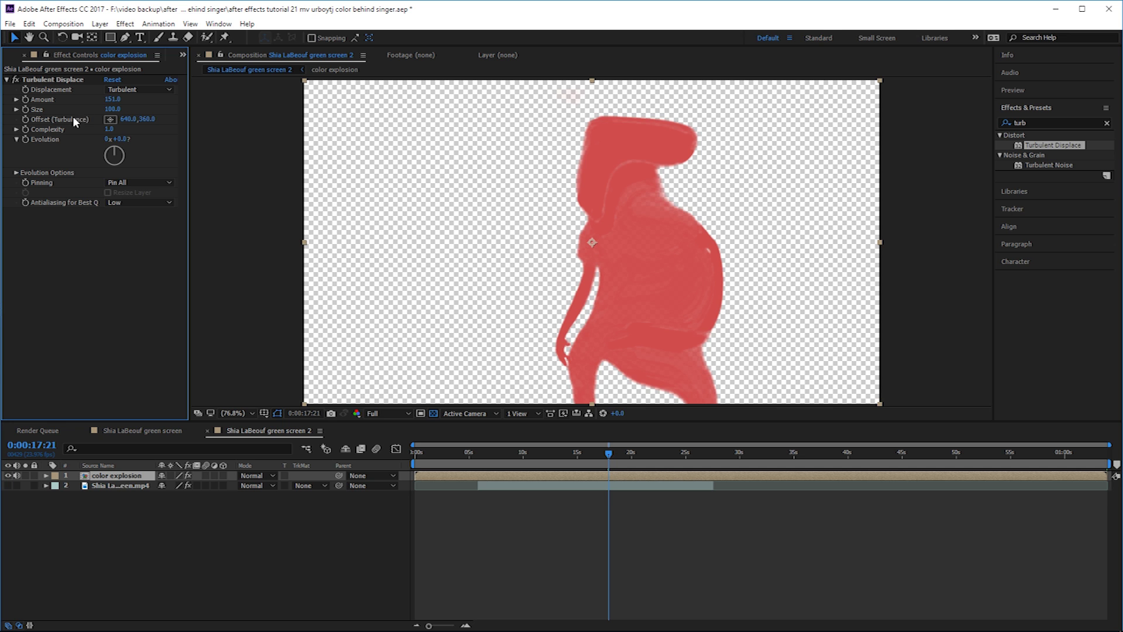
left_click_drag(116, 107, 186, 124)
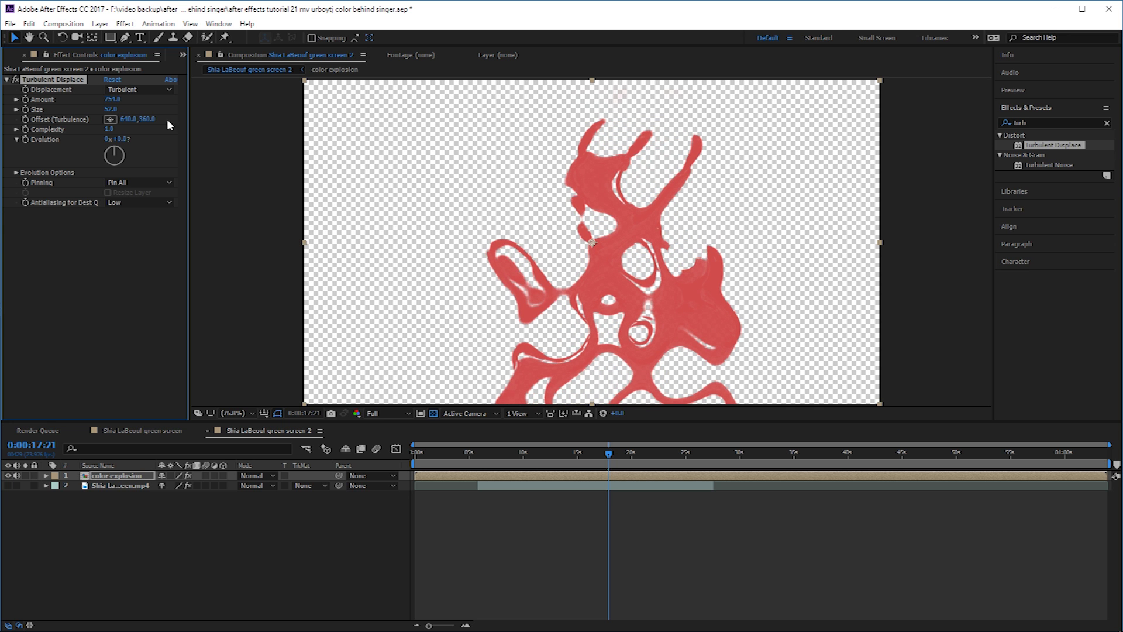
left_click_drag(118, 110, 77, 100)
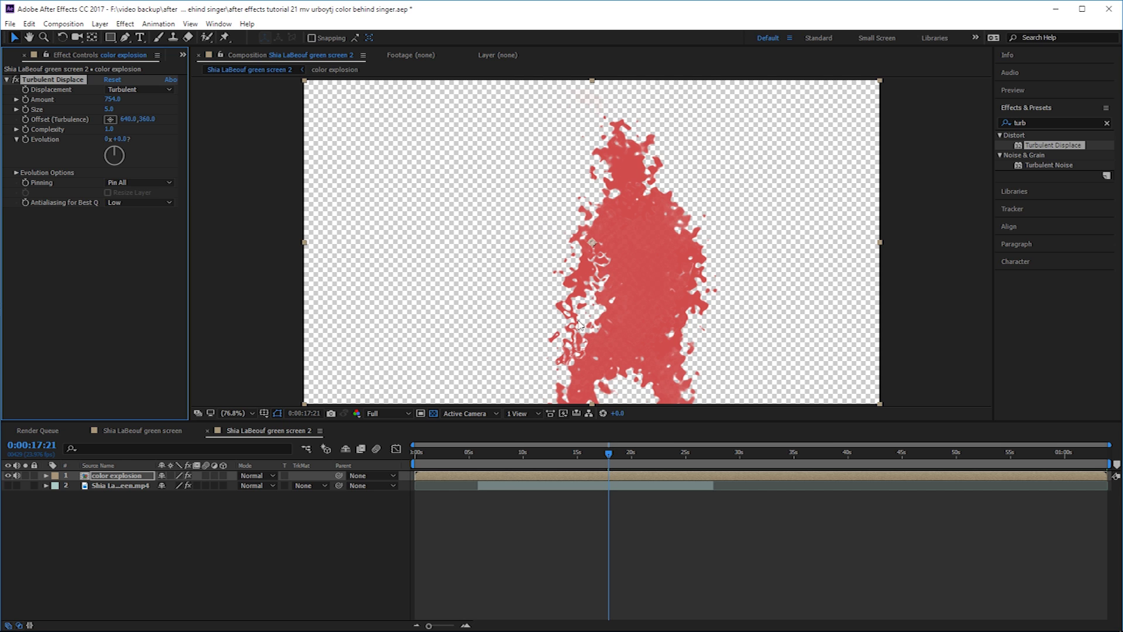
left_click_drag(110, 110, 14, 104)
mouse_move(85, 104)
left_mouse_down()
mouse_move(9, 104)
mouse_move(64, 100)
left_mouse_up()
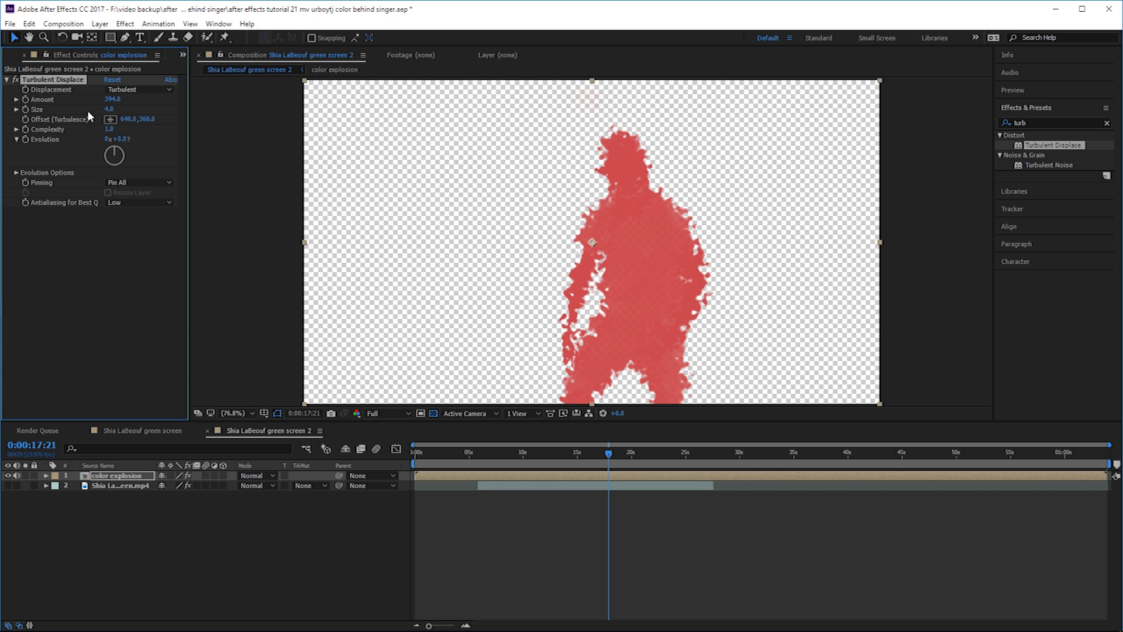
Step: Set Turbulent Displace's Amount to 999 and its Size to 6 on the color explosion layer
left_click(111, 100)
type("999")
key("Return")
left_click(109, 109)
type("11")
key("Return")
left_click_drag(115, 109, 115, 110)
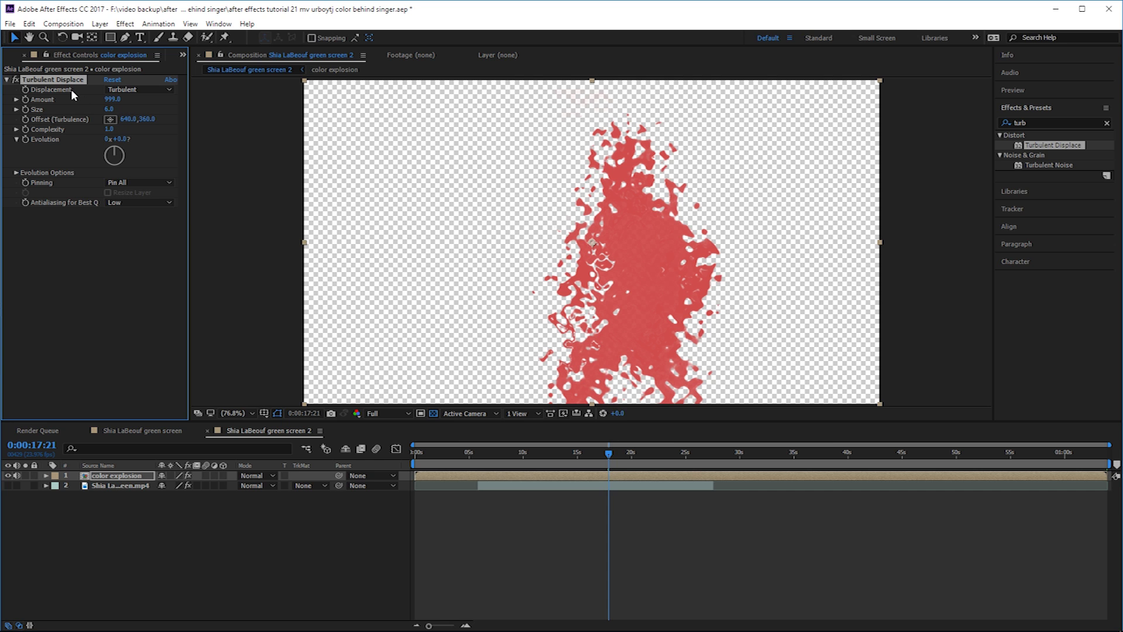
Step: Change Turbulent Displace's displacement type to Bulge and set its Size to 12
left_click(152, 90)
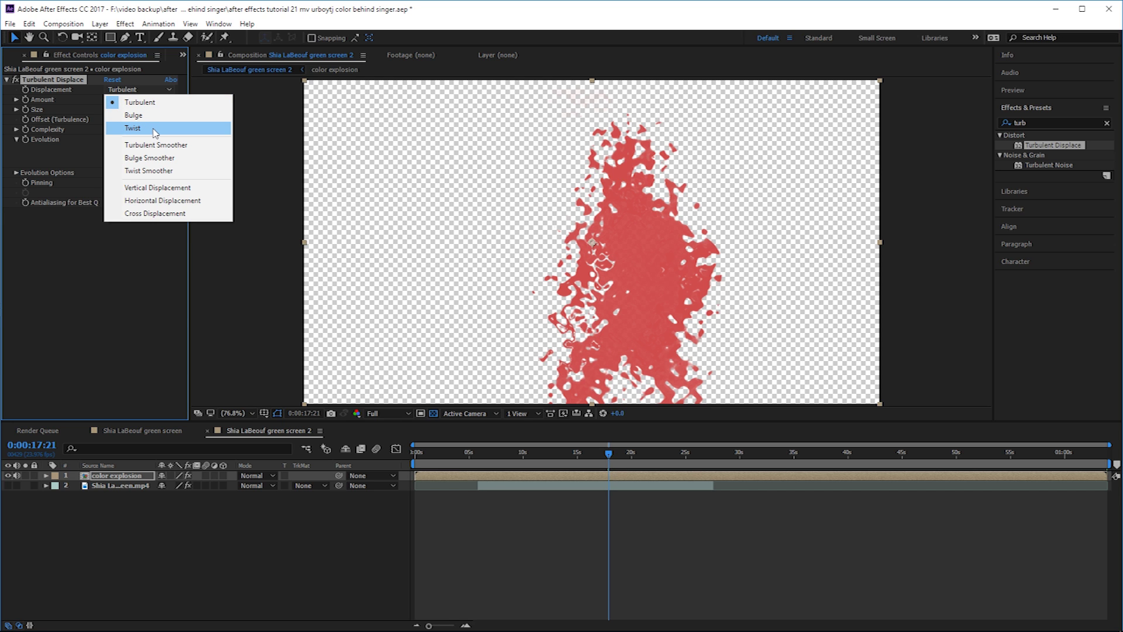
left_click(148, 116)
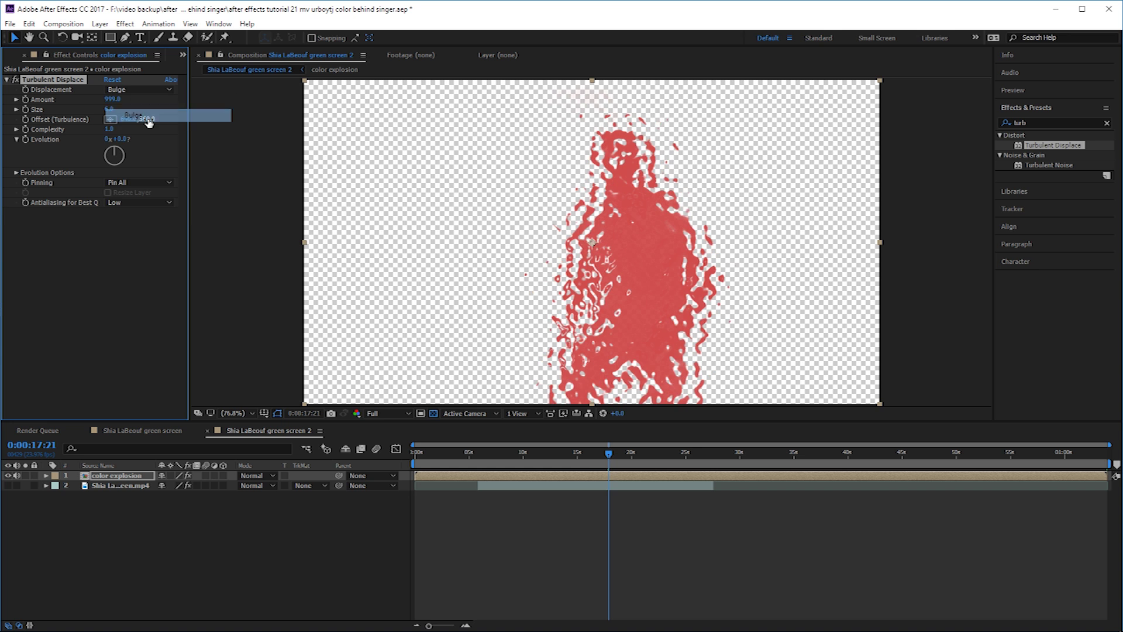
left_click_drag(108, 110, 110, 113)
left_click(111, 110)
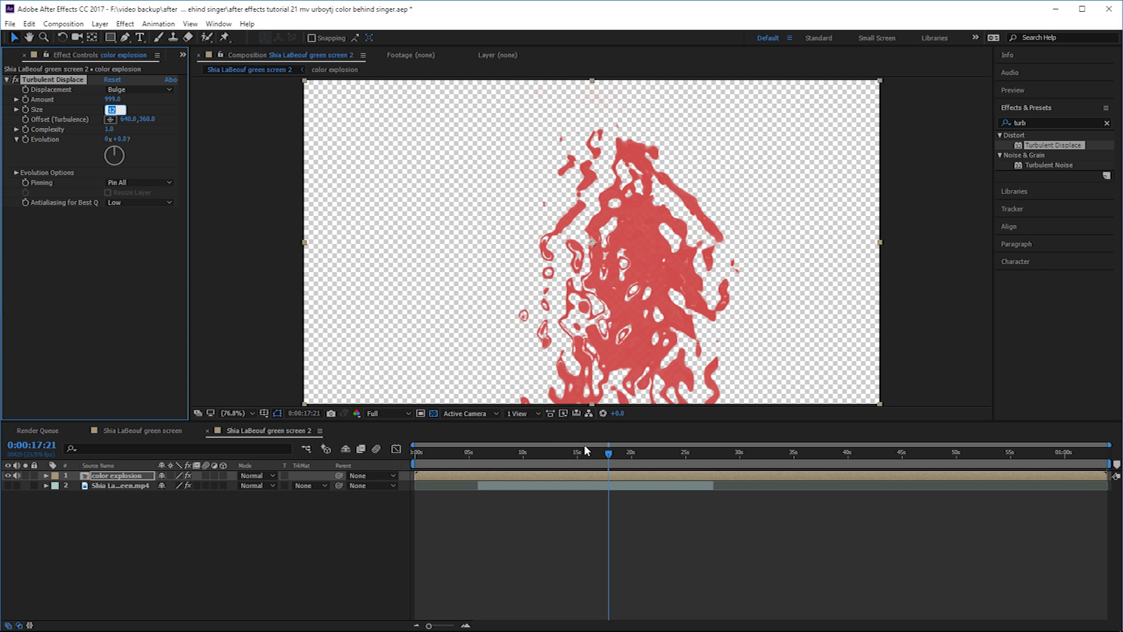
left_click(152, 116)
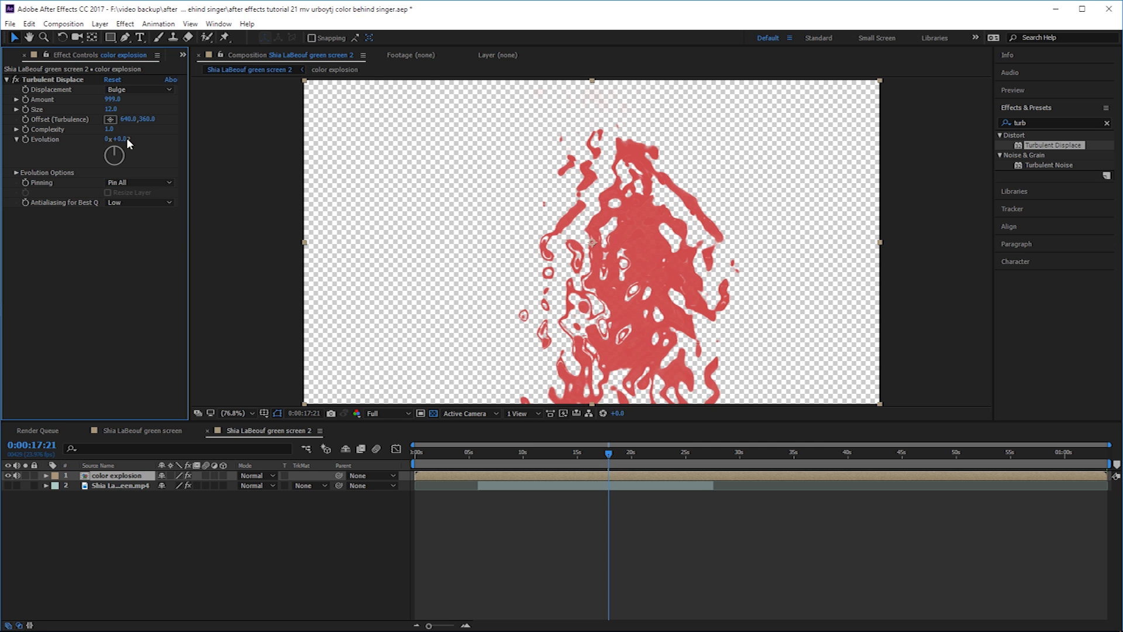
Step: Try a Size of 25 for Turbulent Displace, and settle on Size 11 with Complexity 1.3
left_click_drag(111, 109, 119, 109)
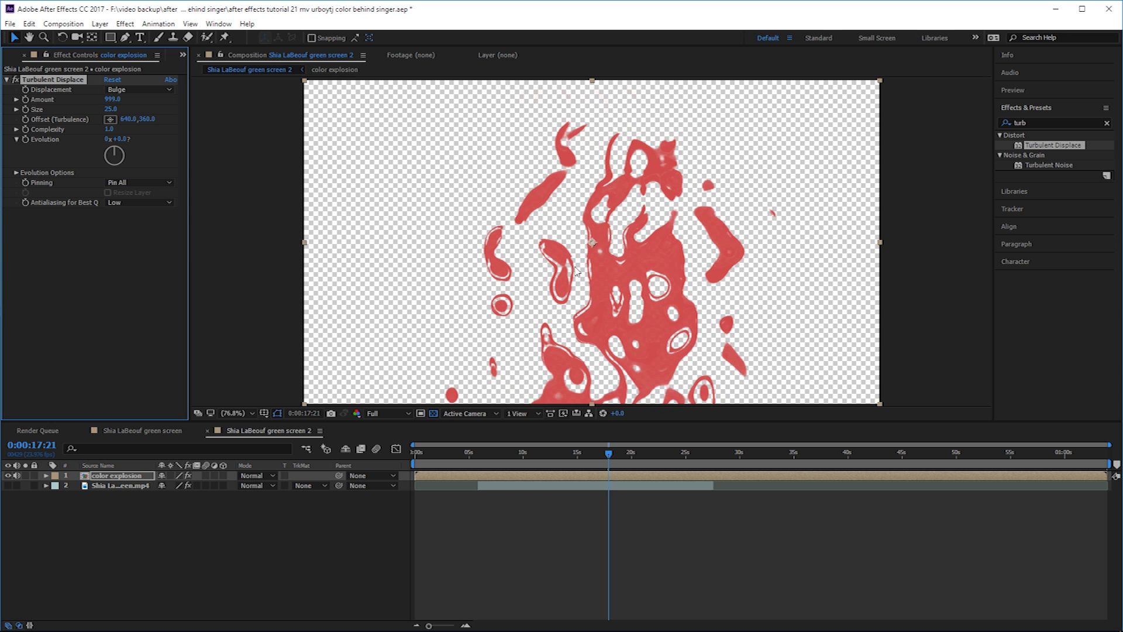
left_click(113, 100)
left_click_drag(107, 109, 111, 129)
Step: Find the Simple Choker effect and add it below Turbulent Displace on the color explosion layer
left_click(1106, 123)
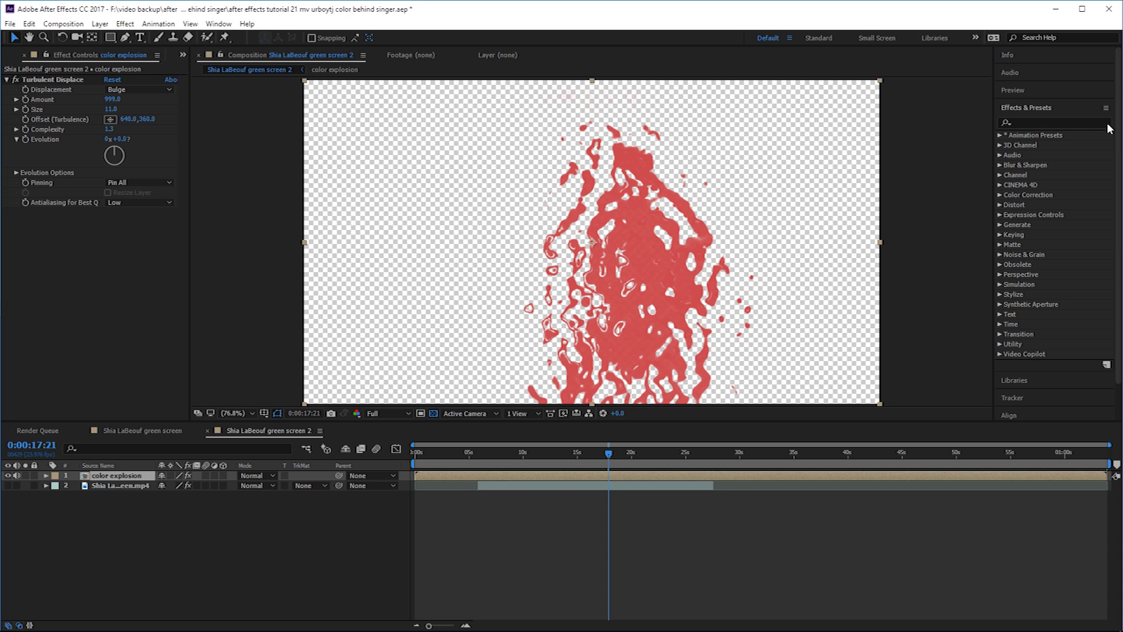
left_click(1091, 122)
type("cho")
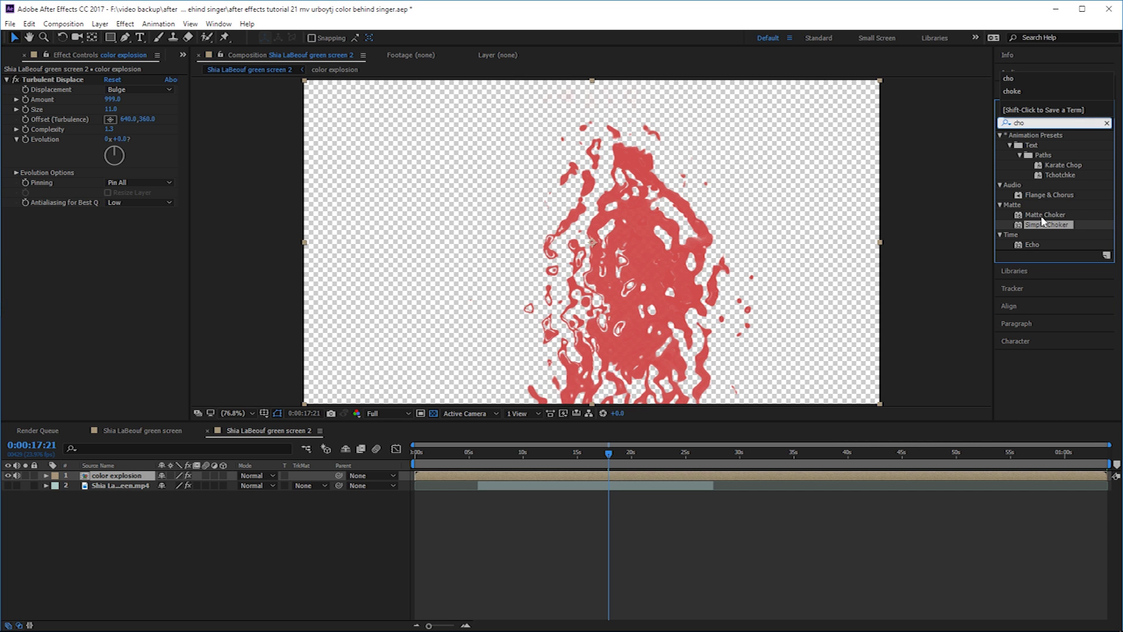
left_click(1049, 227)
left_click_drag(1049, 228, 130, 284)
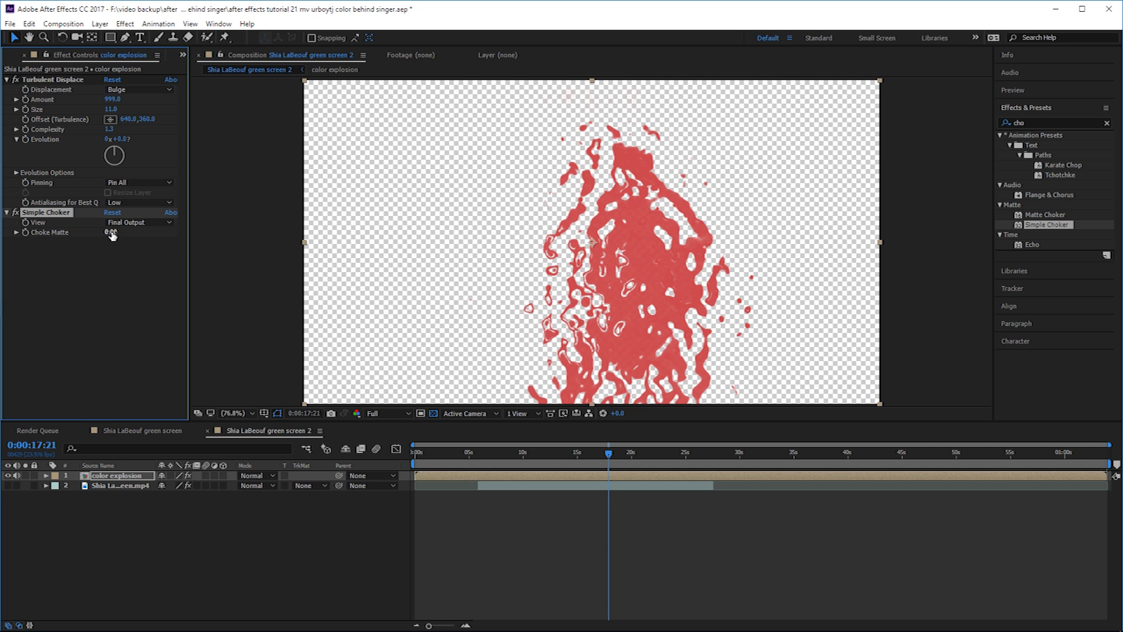
Step: Try a Choke Matte of 62.50 in Simple Choker and return the value to 0
left_click_drag(111, 231, 497, 220)
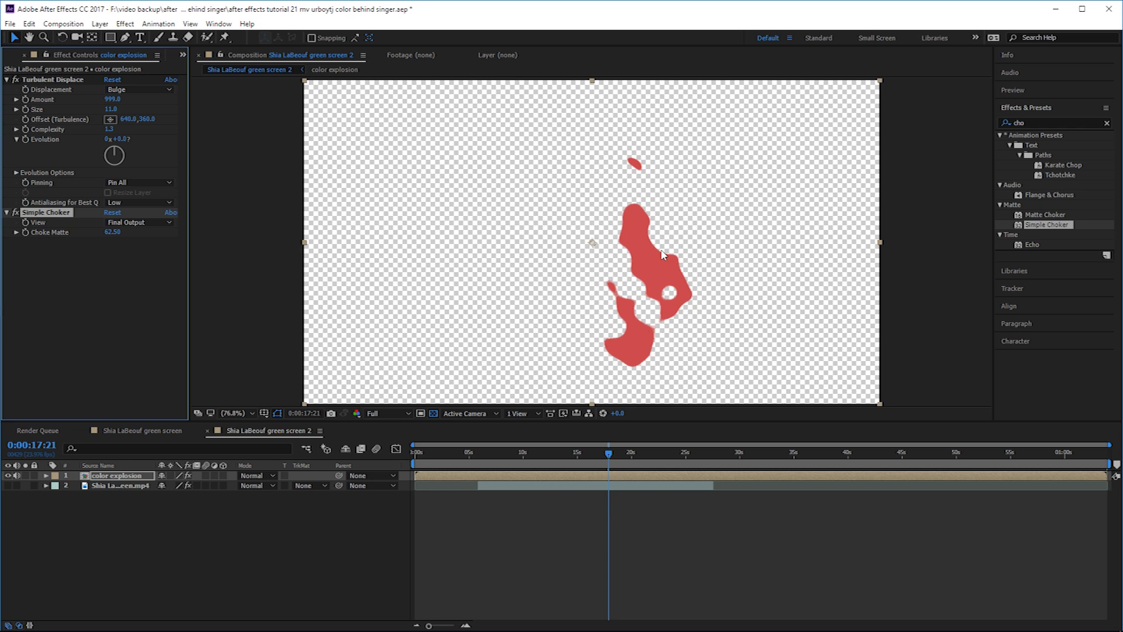
left_click_drag(112, 232, 89, 233)
left_click(112, 232)
type("0")
key("Return")
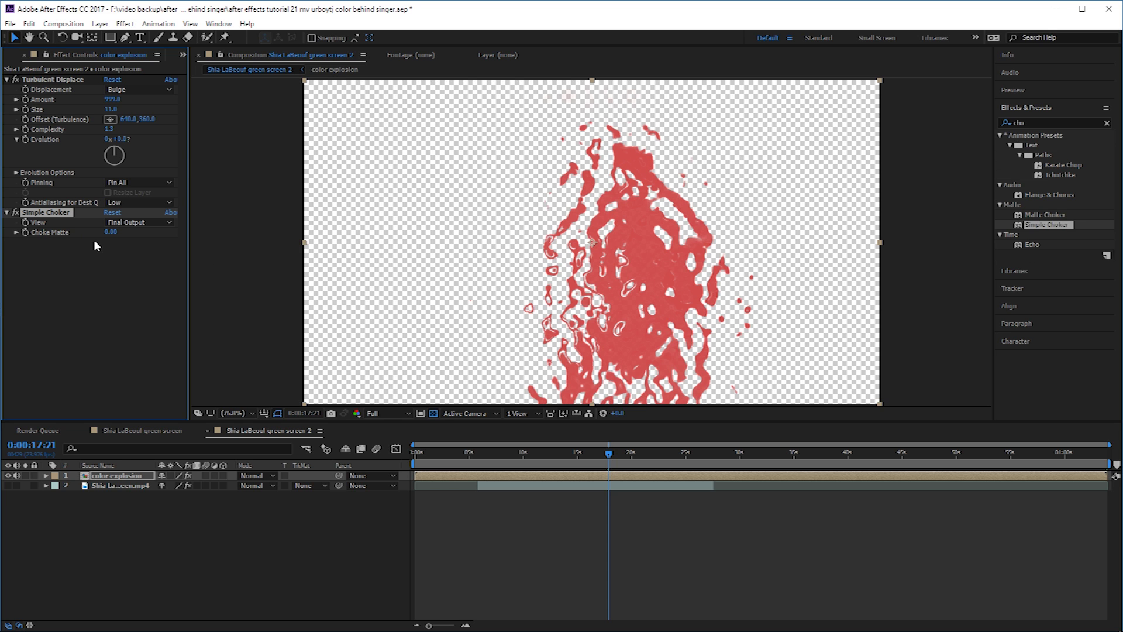
Step: Try a negative Choke Matte of -3.20 in Simple Choker and reset it to 0
left_click_drag(110, 233, 94, 234)
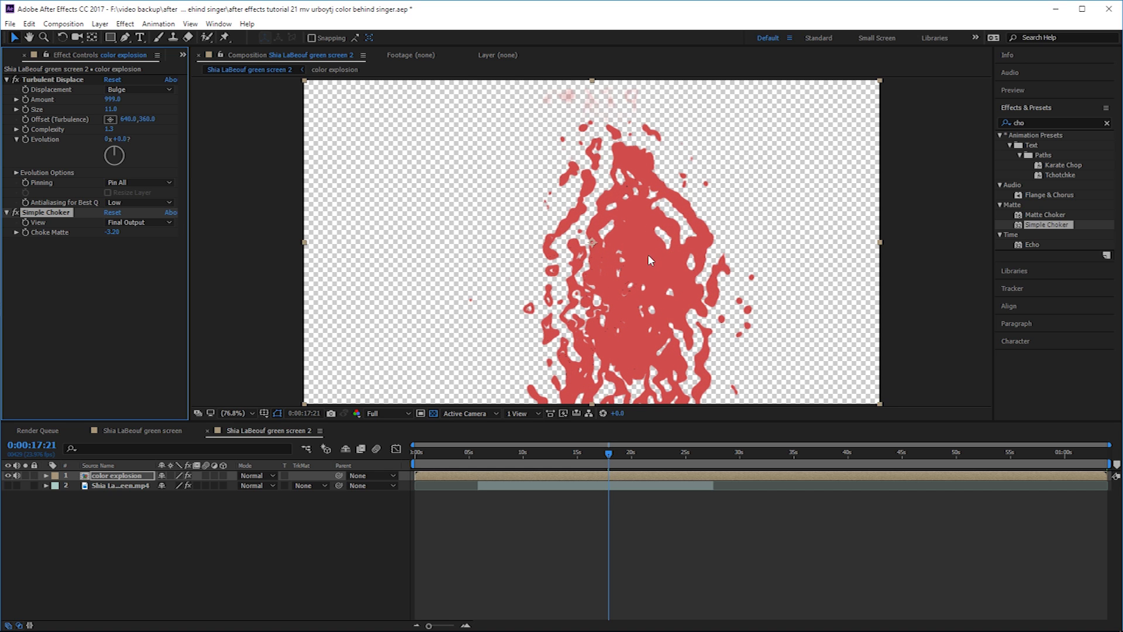
left_click(111, 232)
type("0")
key("Return")
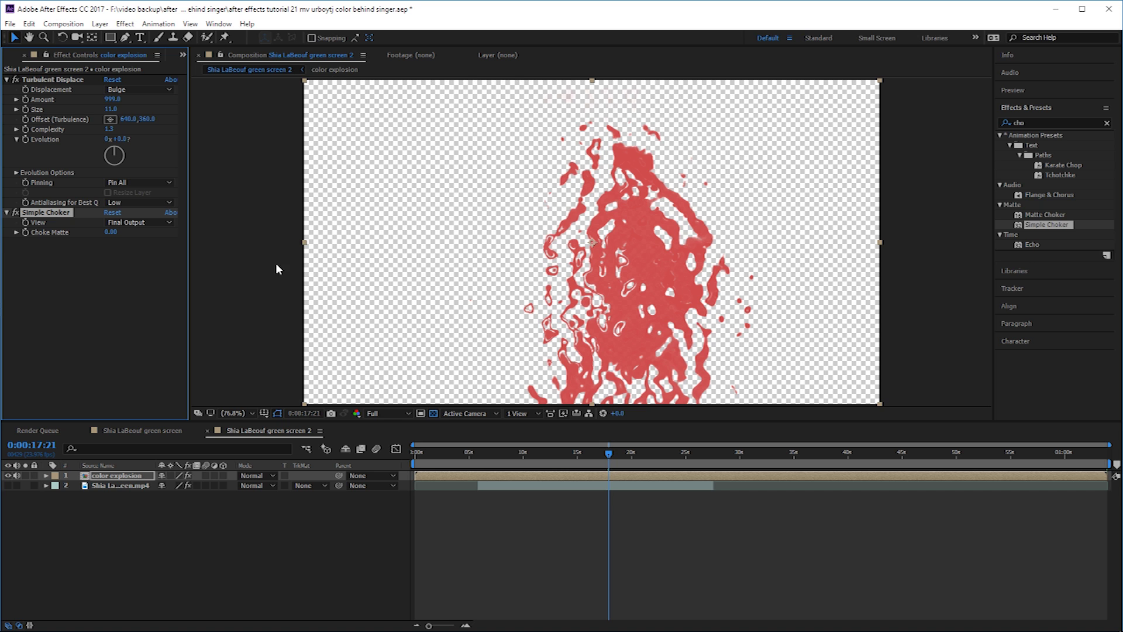
Step: Set Simple Choker's Choke Matte to -6 to thicken the red splatter shapes
left_click_drag(111, 232, 96, 234)
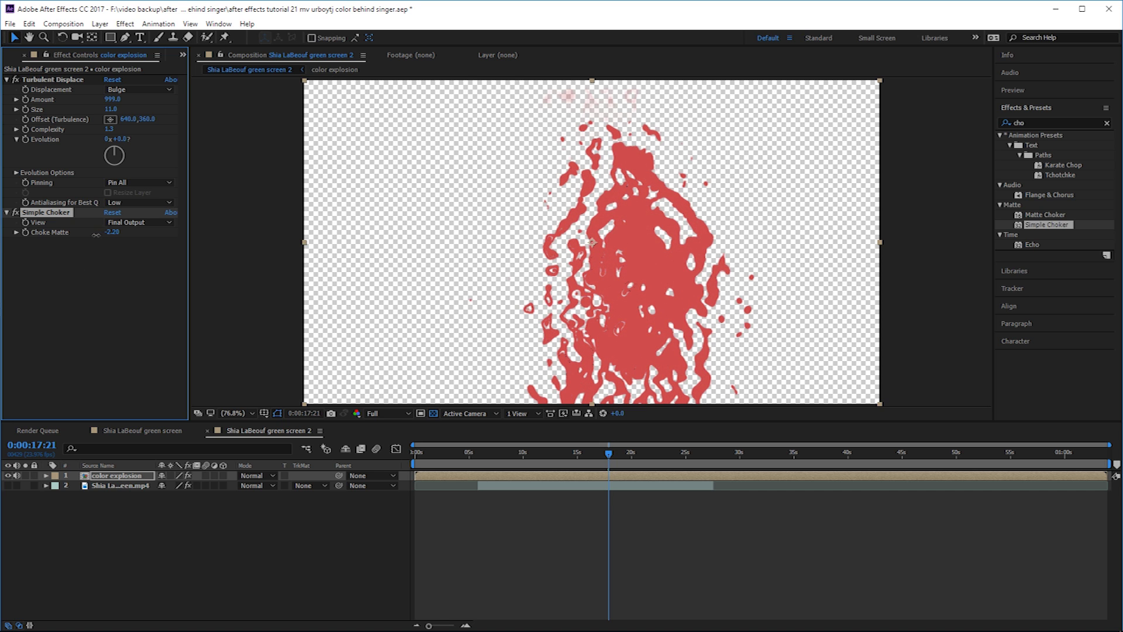
left_click(105, 234)
type("-6")
key("Return")
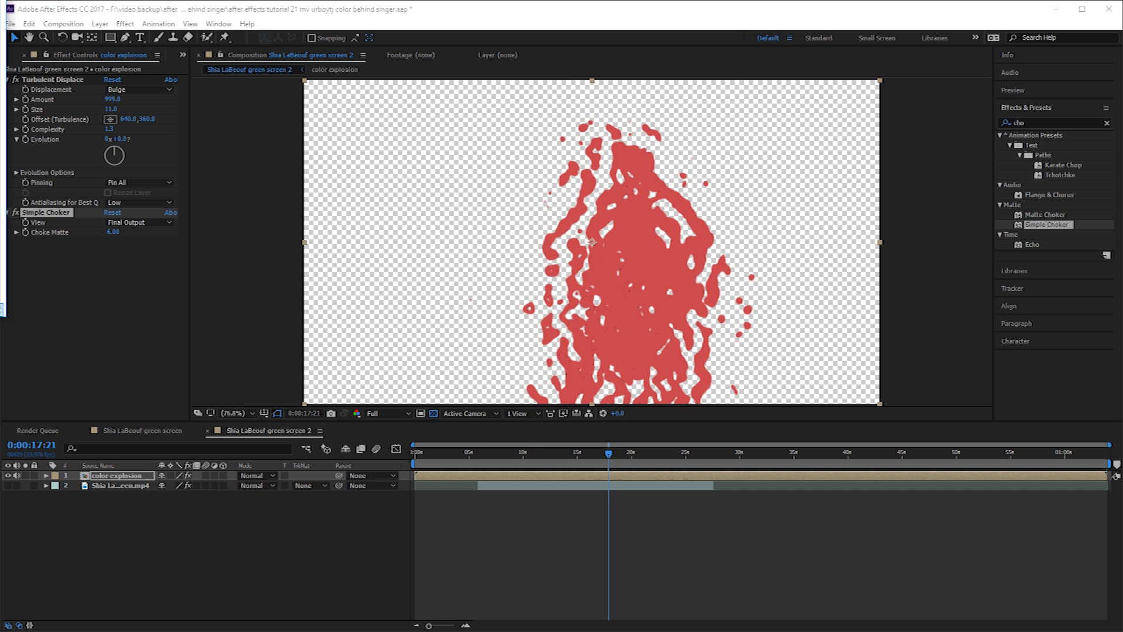
Step: Move the keyed footage layer above color explosion and make both layers visible
left_click(13, 479)
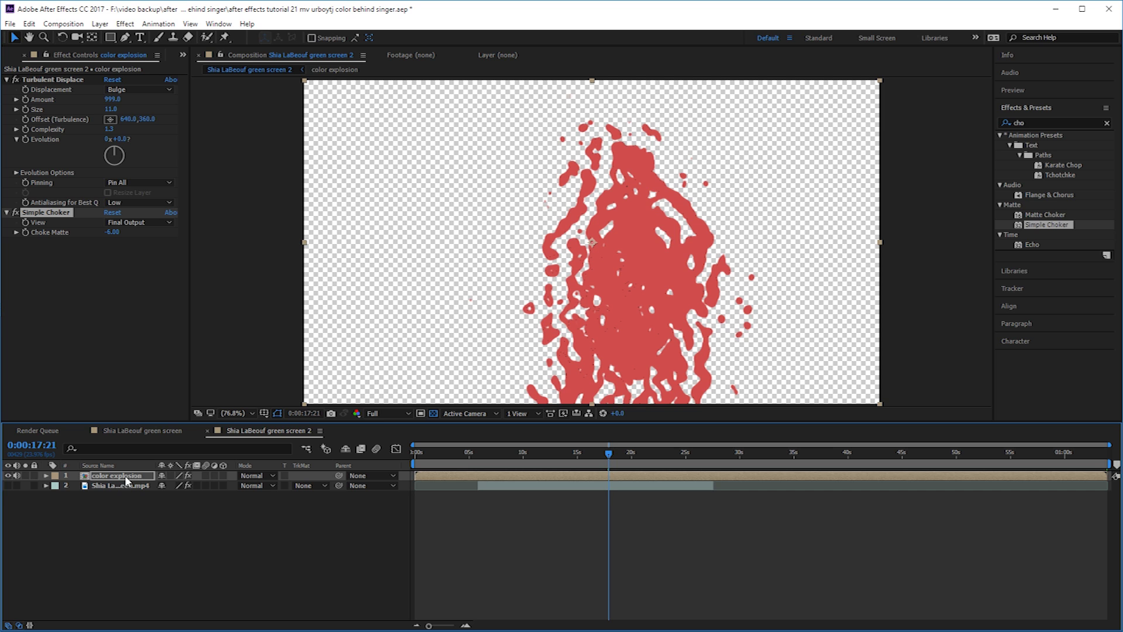
left_click(7, 475)
left_click(8, 485)
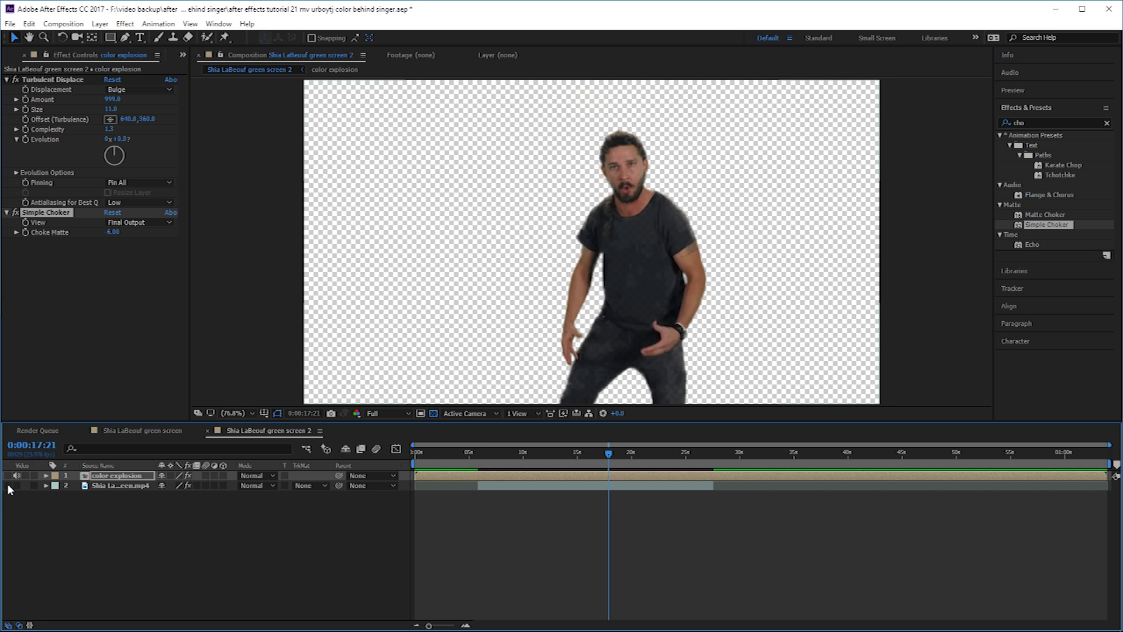
left_click(7, 485)
left_click(8, 486)
left_click_drag(110, 486, 113, 478)
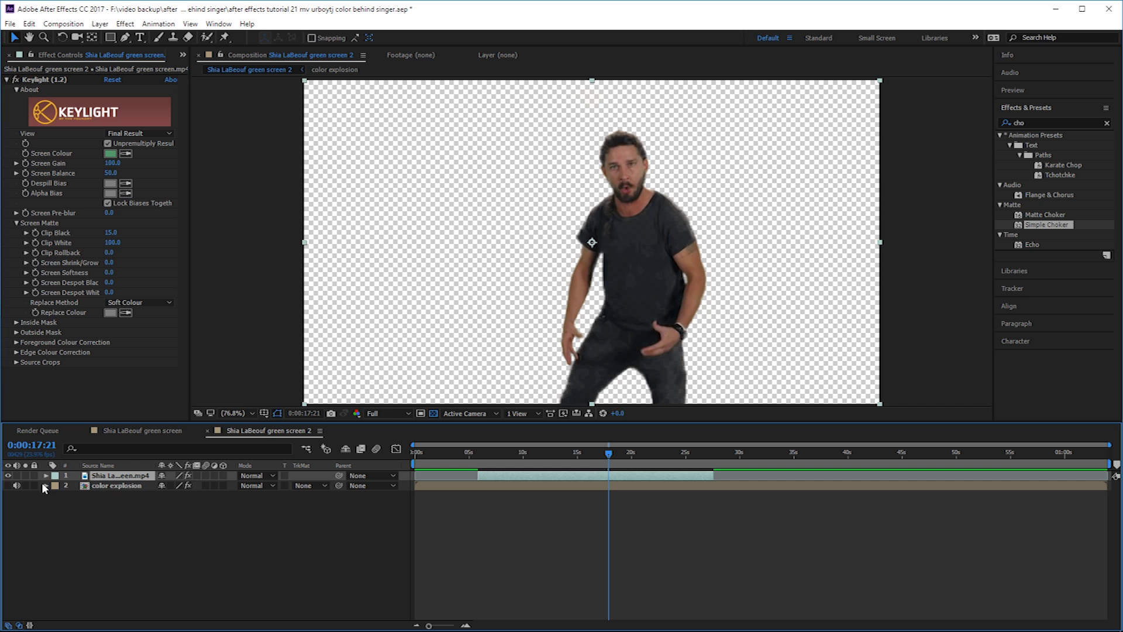
left_click(7, 485)
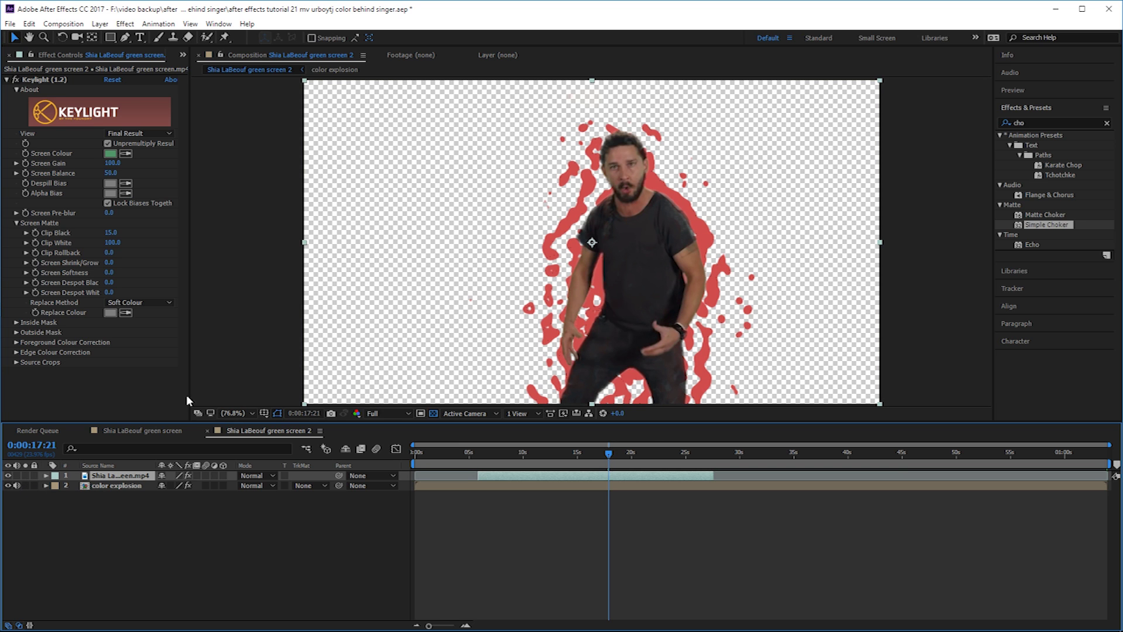
Step: Try a Turbulent Displace Size of 13 on the color explosion layer and return it to 11
left_click(134, 486)
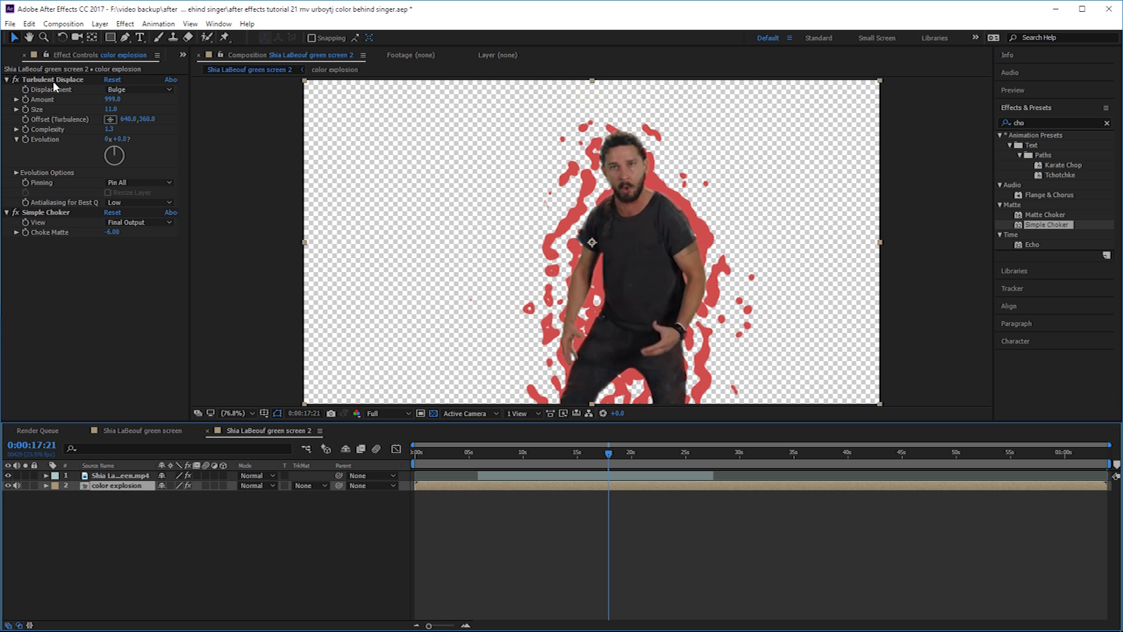
left_click_drag(107, 110, 99, 100)
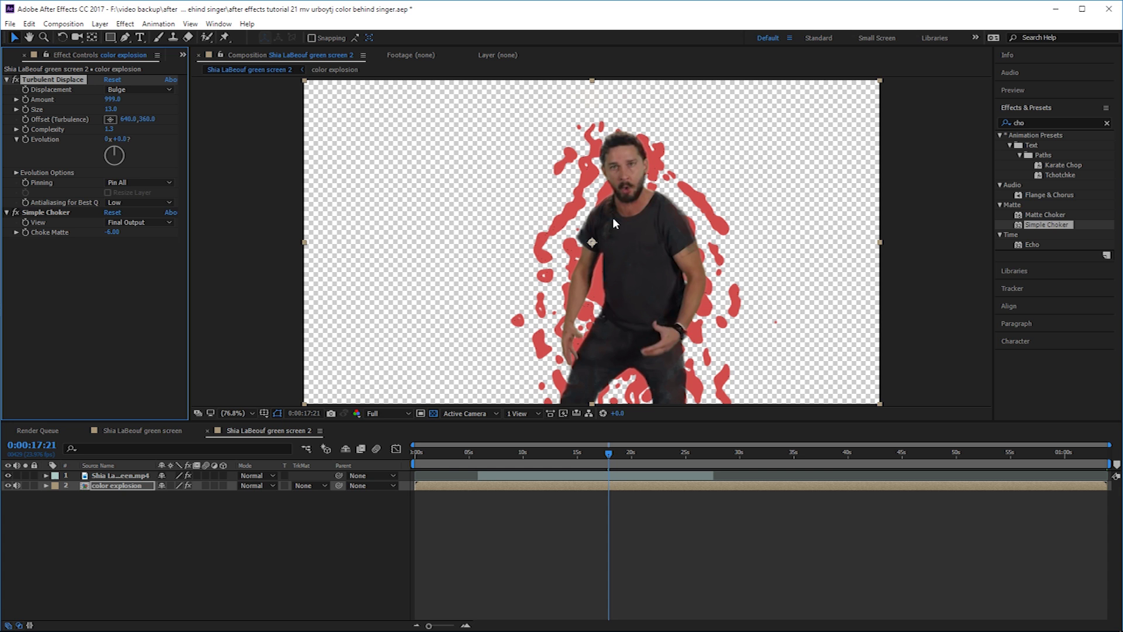
left_click_drag(109, 110, 107, 109)
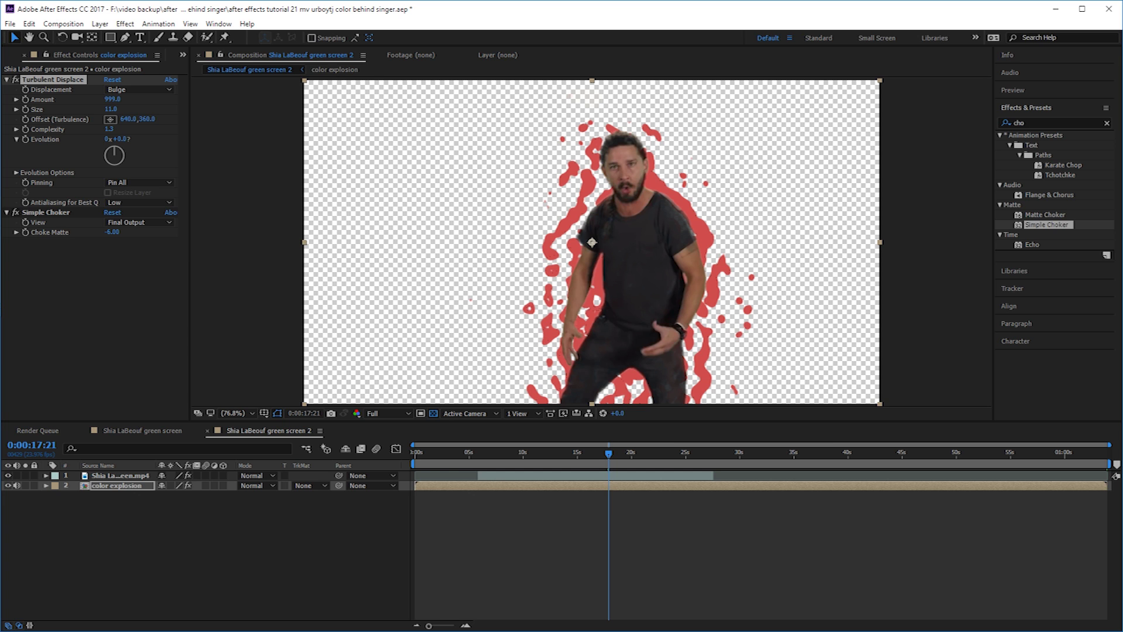
Step: Create a white 1280 x 720 px solid and place it beneath the color explosion layer as a background
left_click(301, 544)
right_click(319, 537)
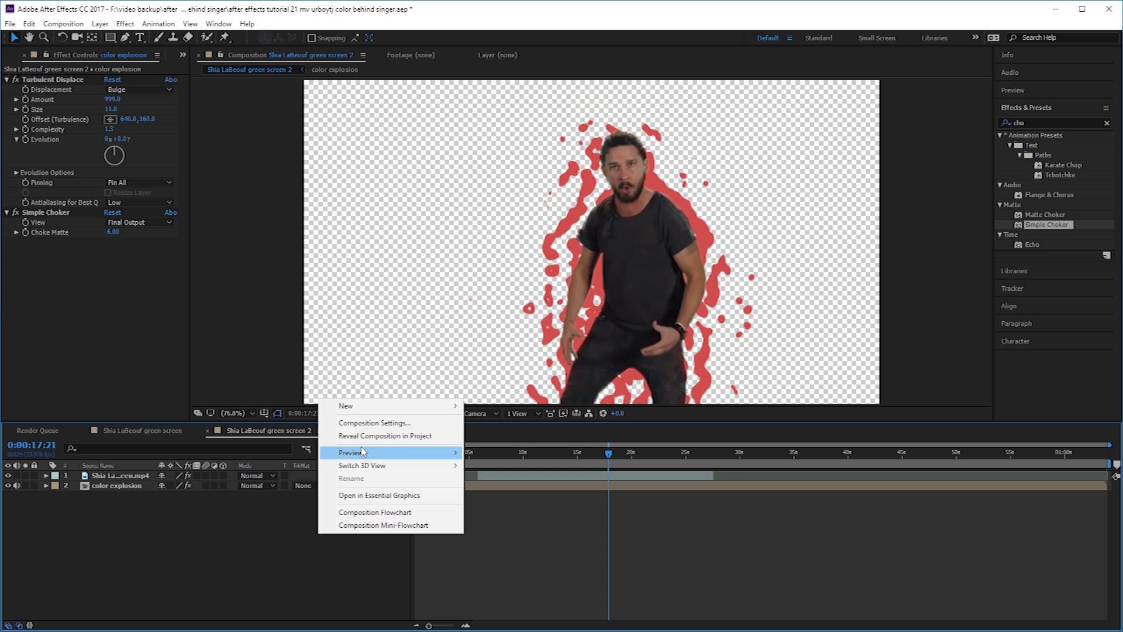
mouse_move(342, 406)
left_click(491, 436)
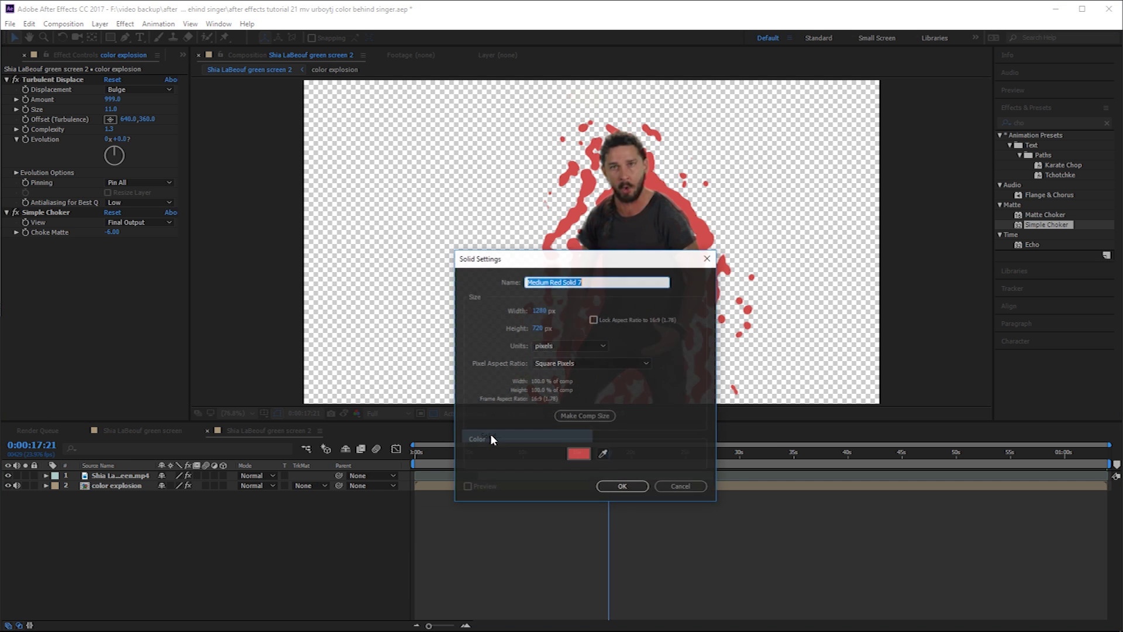
left_click(578, 454)
left_click(207, 110)
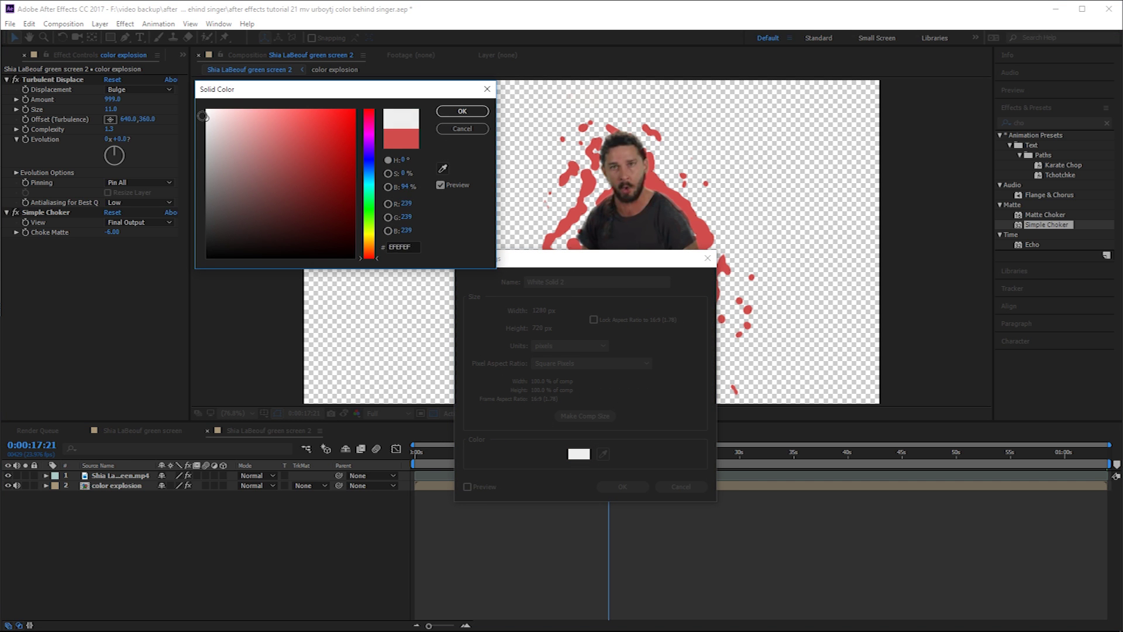
left_click(446, 113)
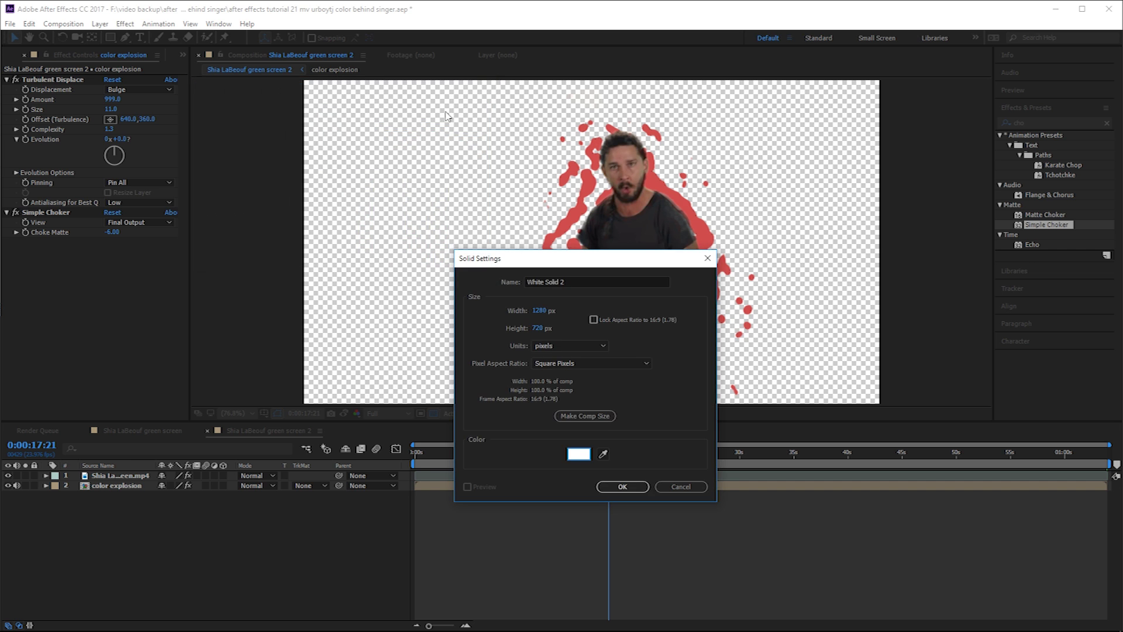
left_click(635, 487)
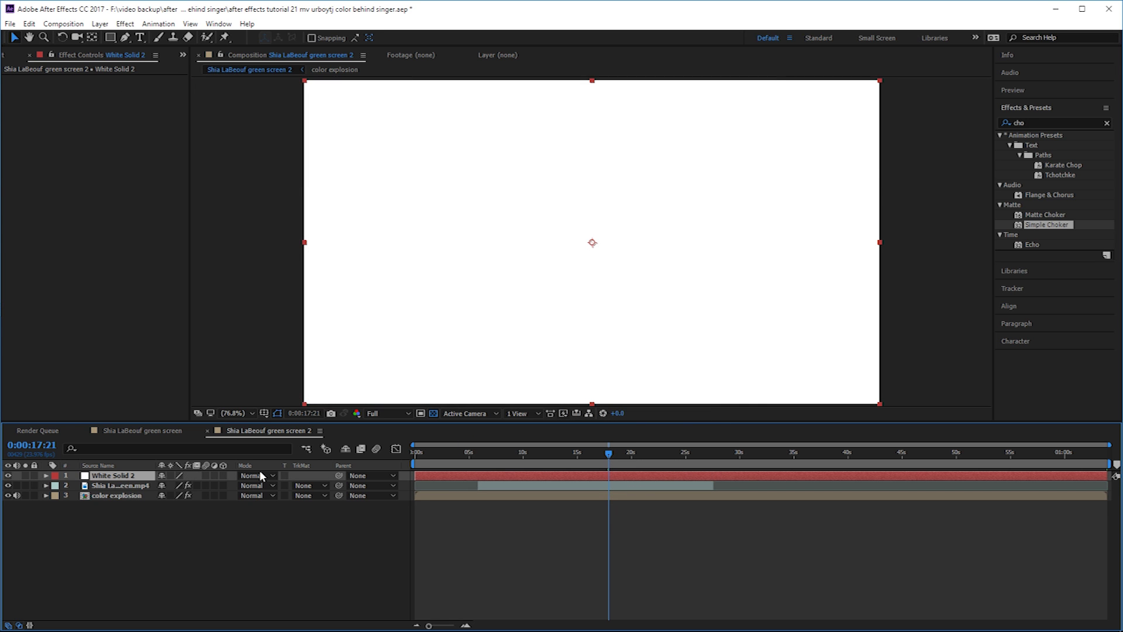
left_click_drag(126, 475, 141, 504)
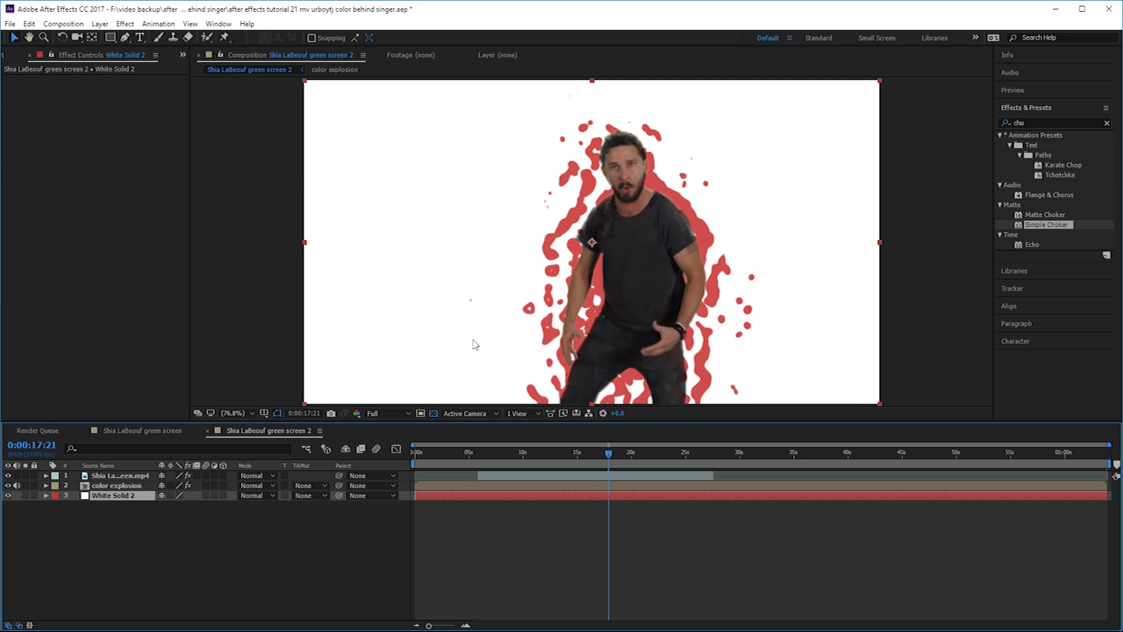
Step: Hide all three layers and reveal them again one at a time, from the keyed footage down to the white solid
left_click(8, 495)
left_click(7, 485)
left_click(7, 475)
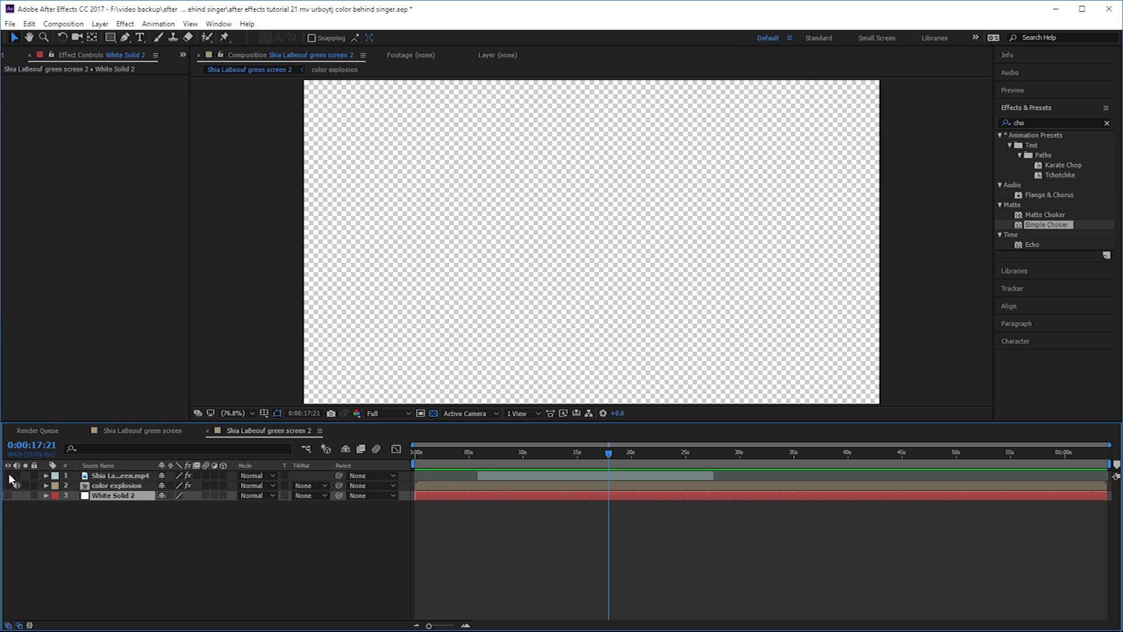
left_click(8, 476)
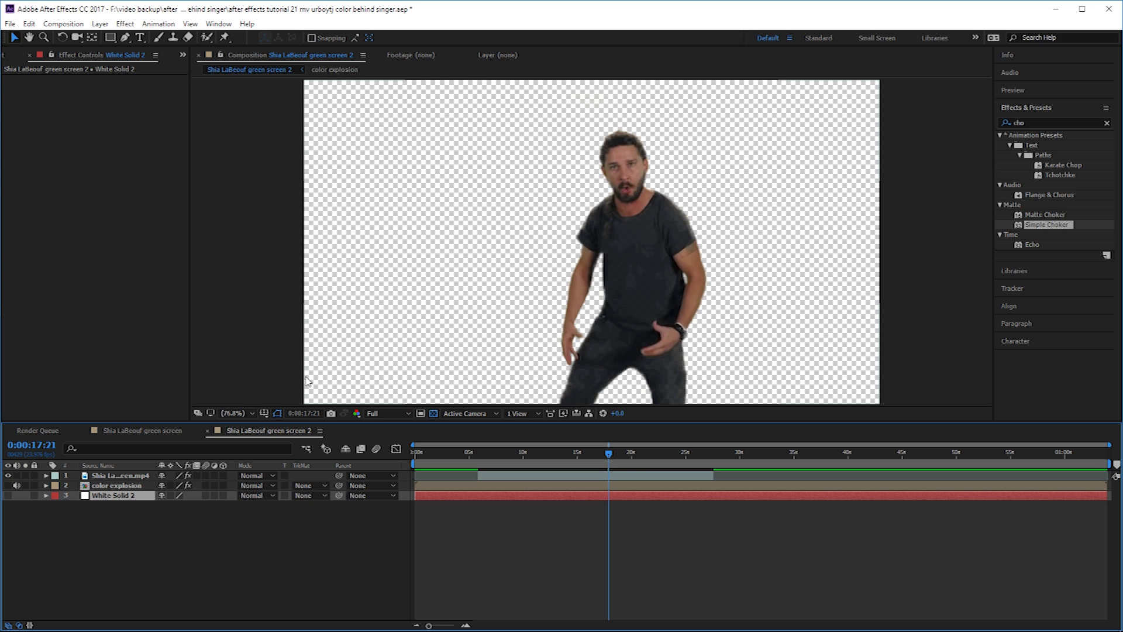
left_click(8, 486)
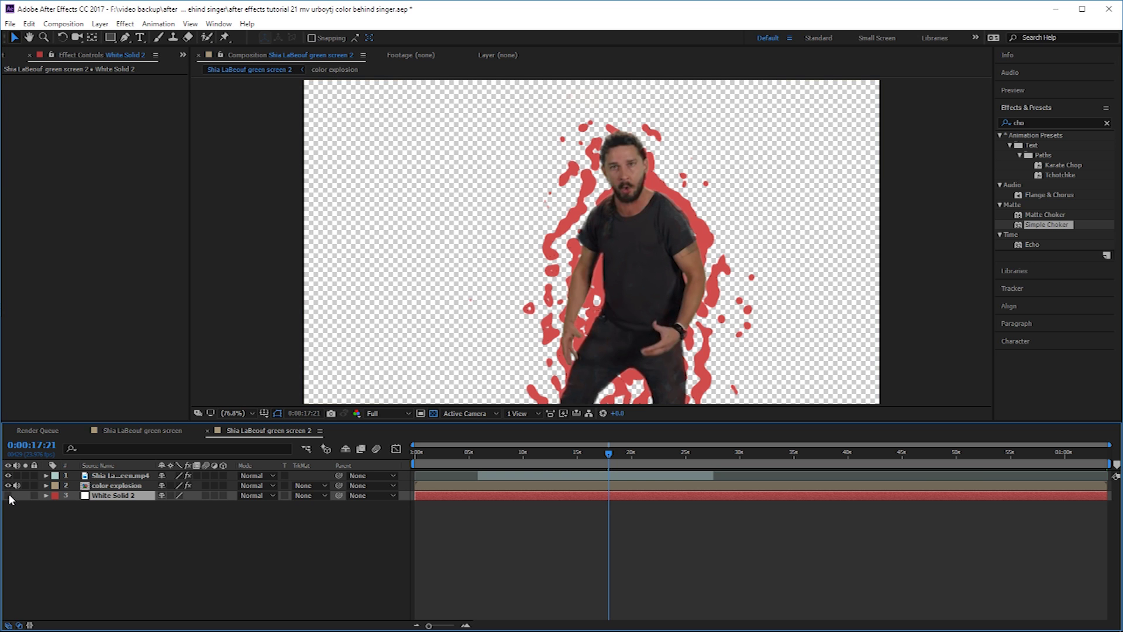
left_click(8, 495)
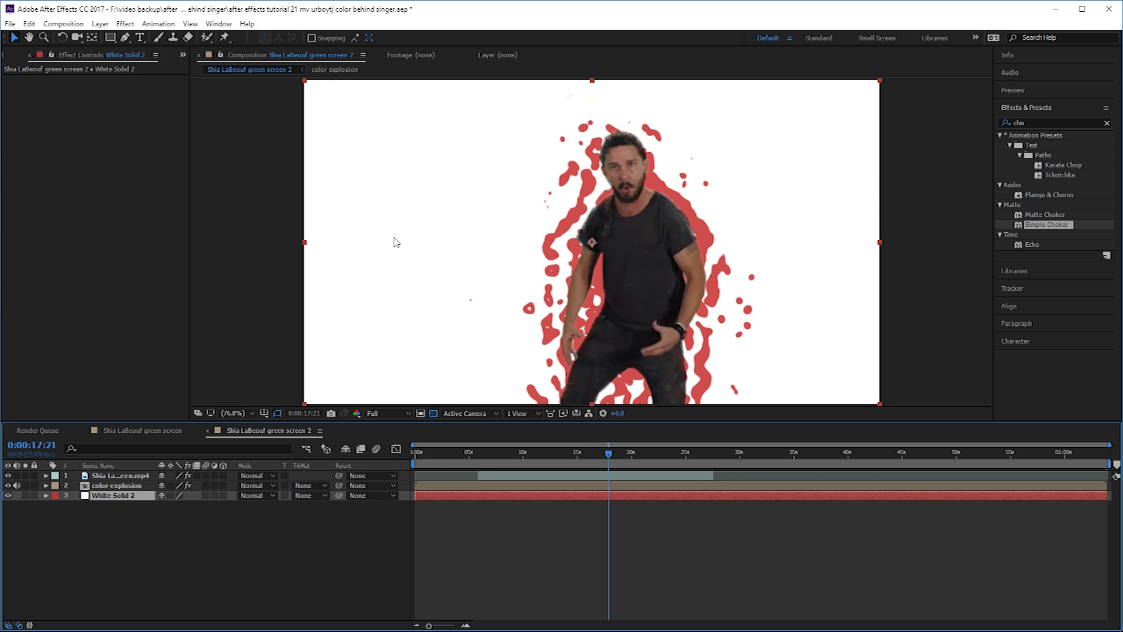
Step: Add a Turbulent Displace Size keyframe of 13 on the color explosion layer at 0:00:06:13
key("ctrl+Up")
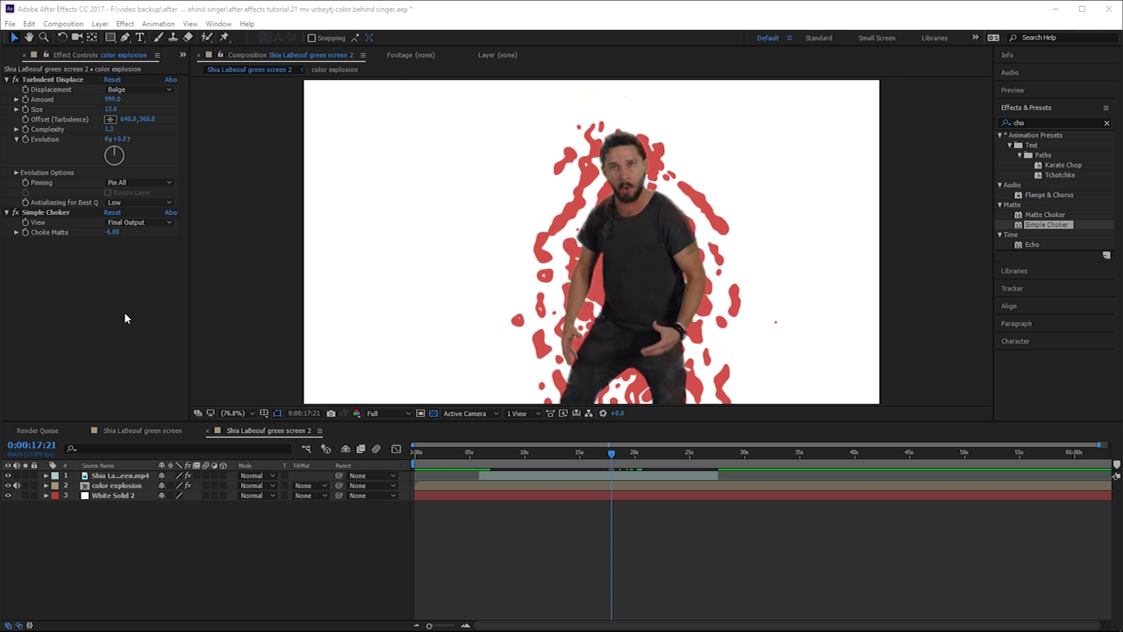
left_click_drag(490, 455, 486, 455)
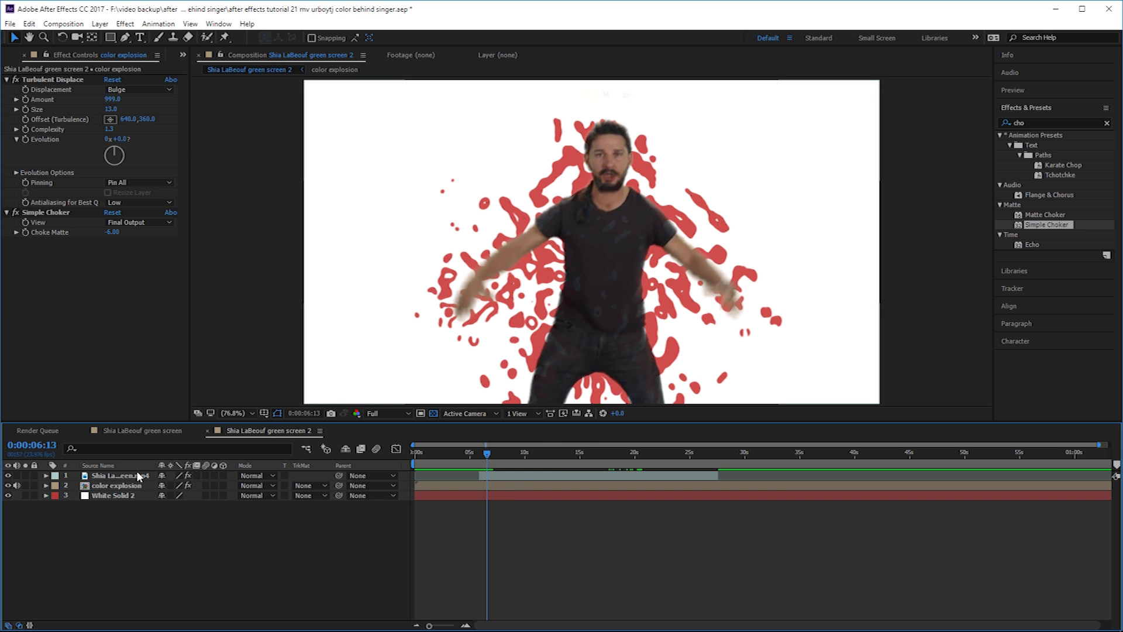
left_click(125, 484)
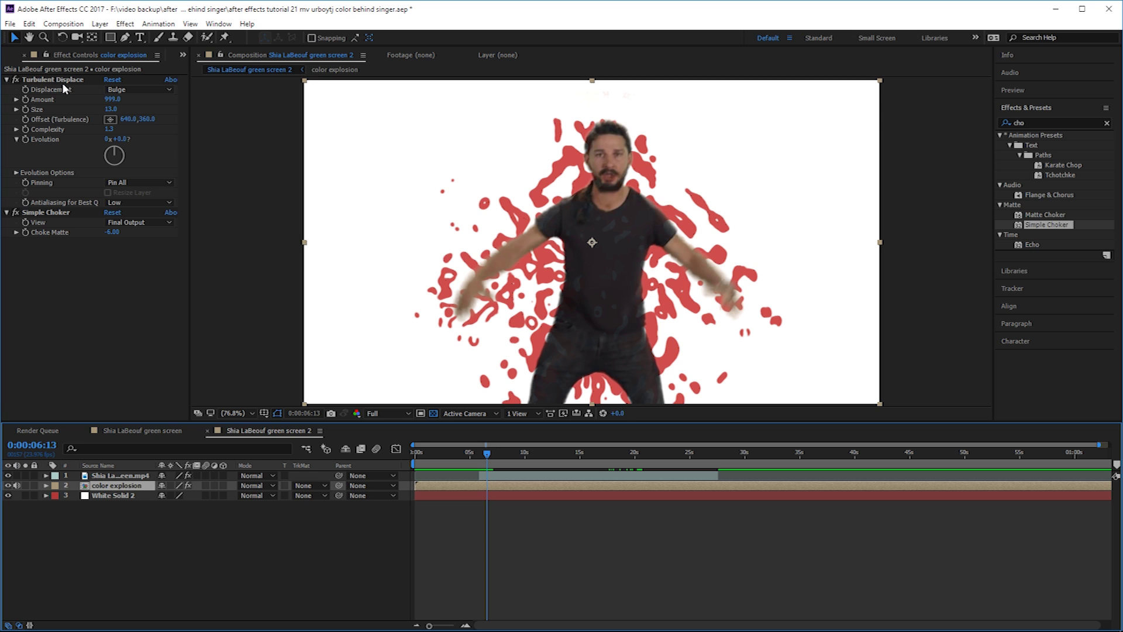
left_click(26, 108)
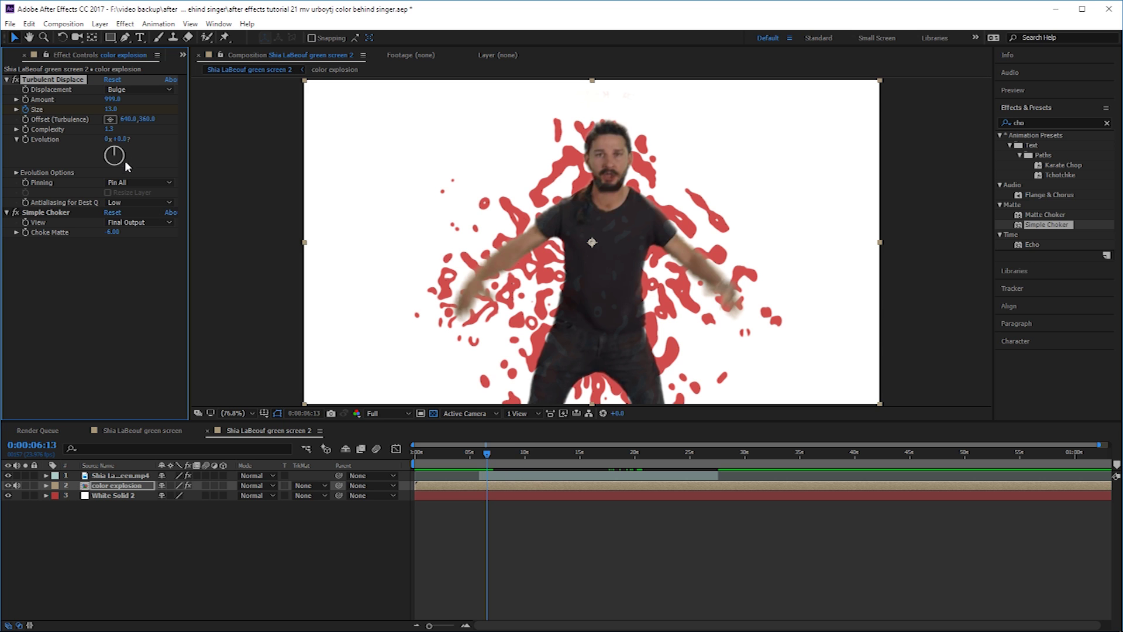
left_click(111, 110)
key("Return")
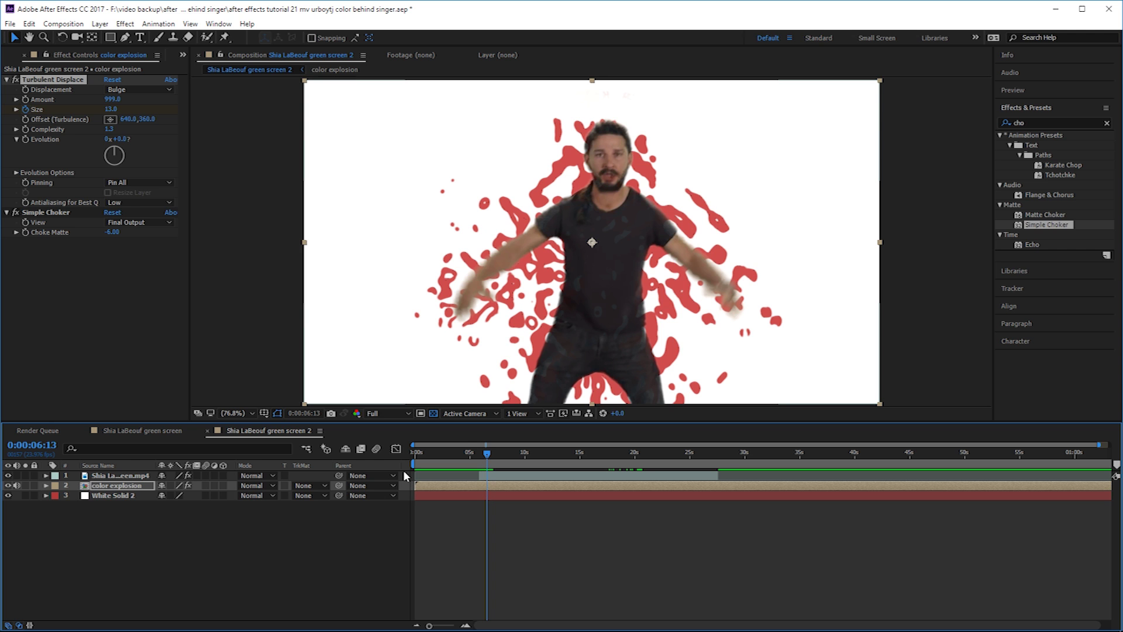
Step: Advance to 0:00:06:23 and set color explosion's Turbulent Displace Size keyframe to 25
key("space")
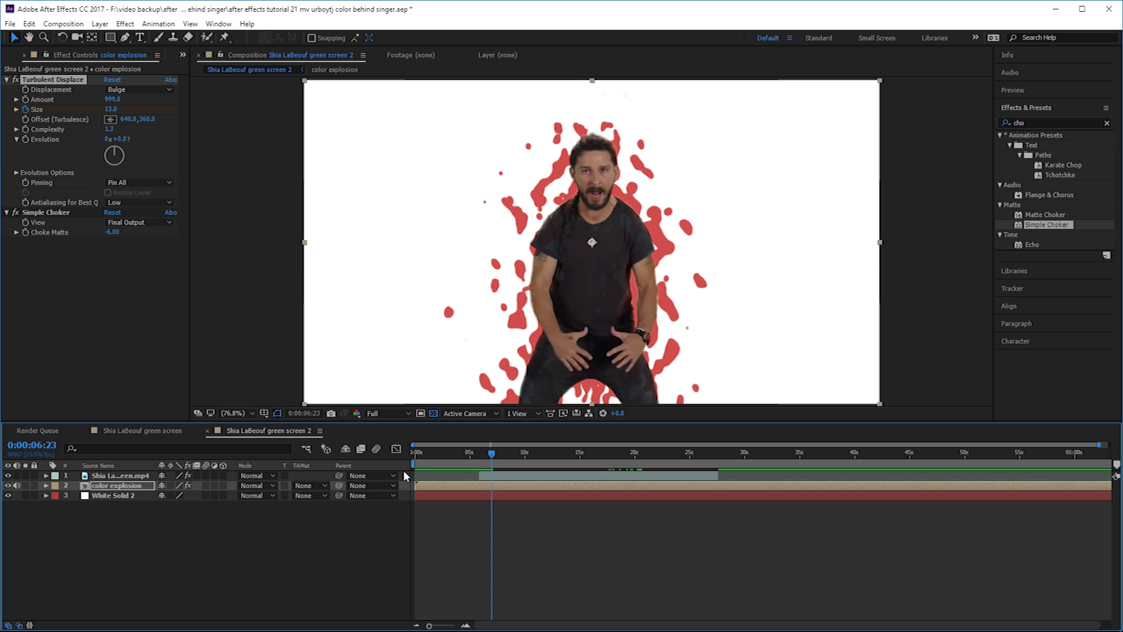
left_click(111, 109)
type("25")
key("Return")
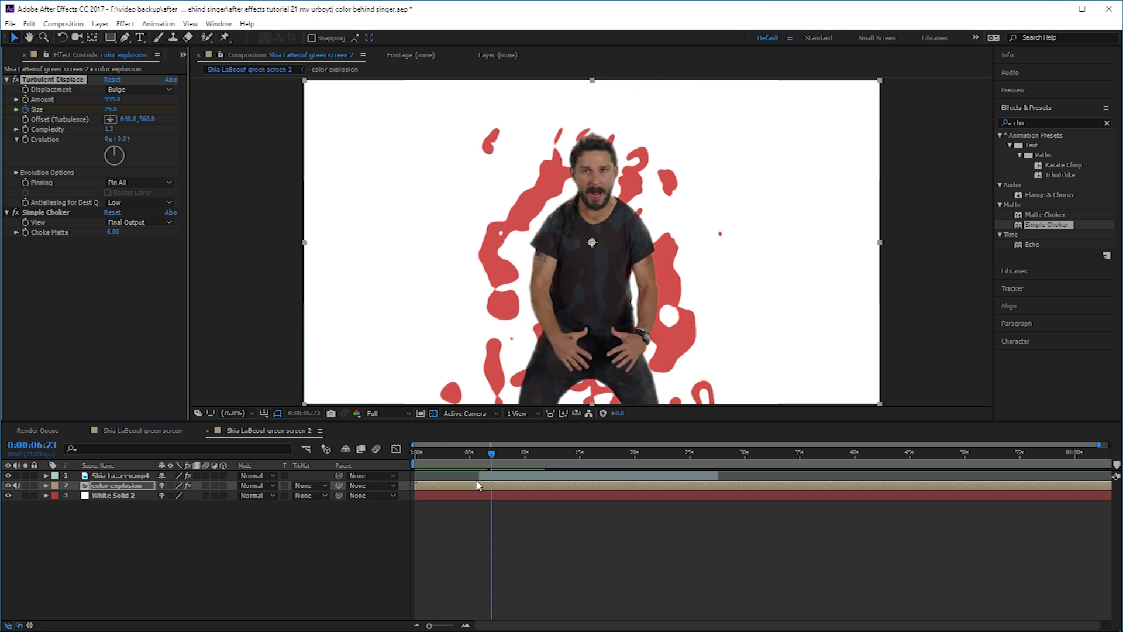
Step: Play back the animated Size change of the splatter from just before its first keyframe
left_click_drag(488, 454, 483, 455)
key("space")
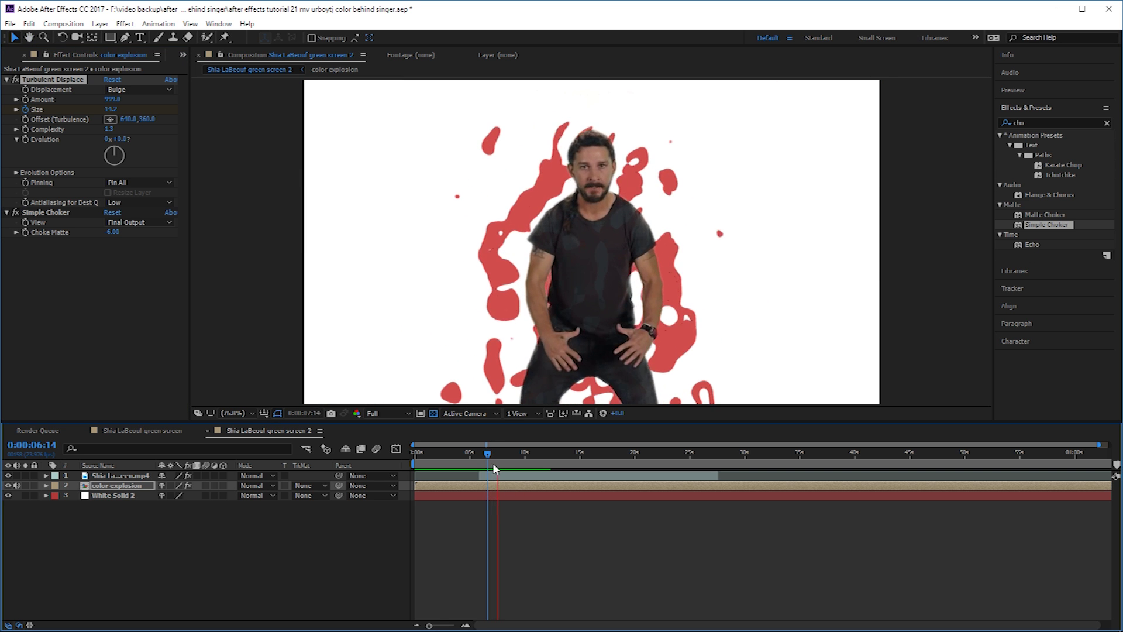
key("space")
key("space")
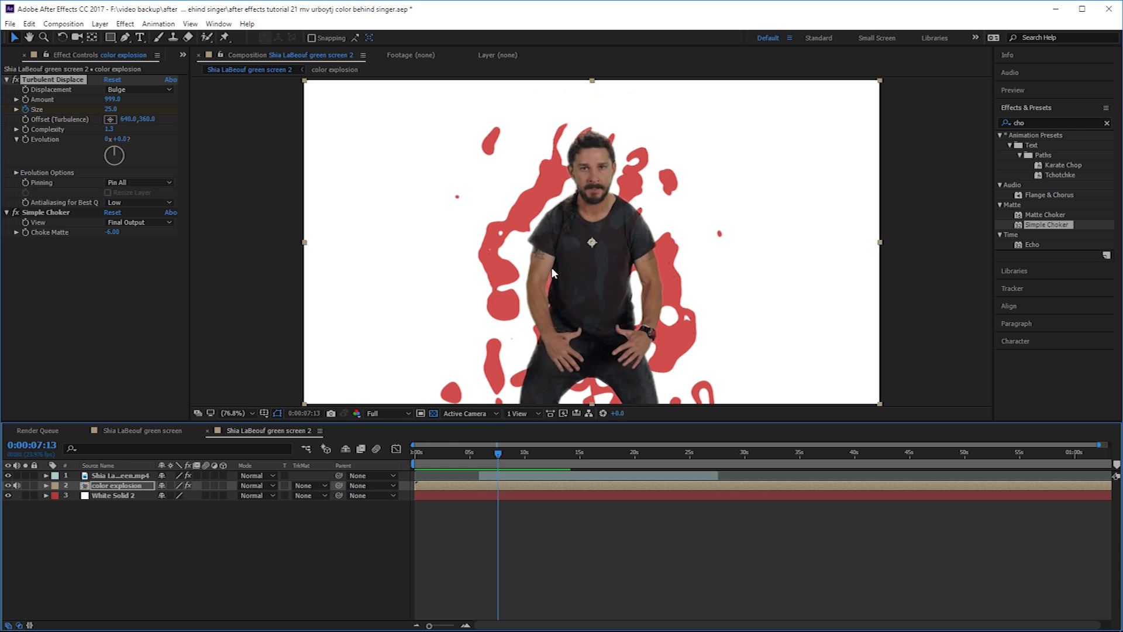
Step: Reveal color explosion's keyframes and trim both ends of the layer to a short stretch around its two Size keyframes
left_click(107, 486)
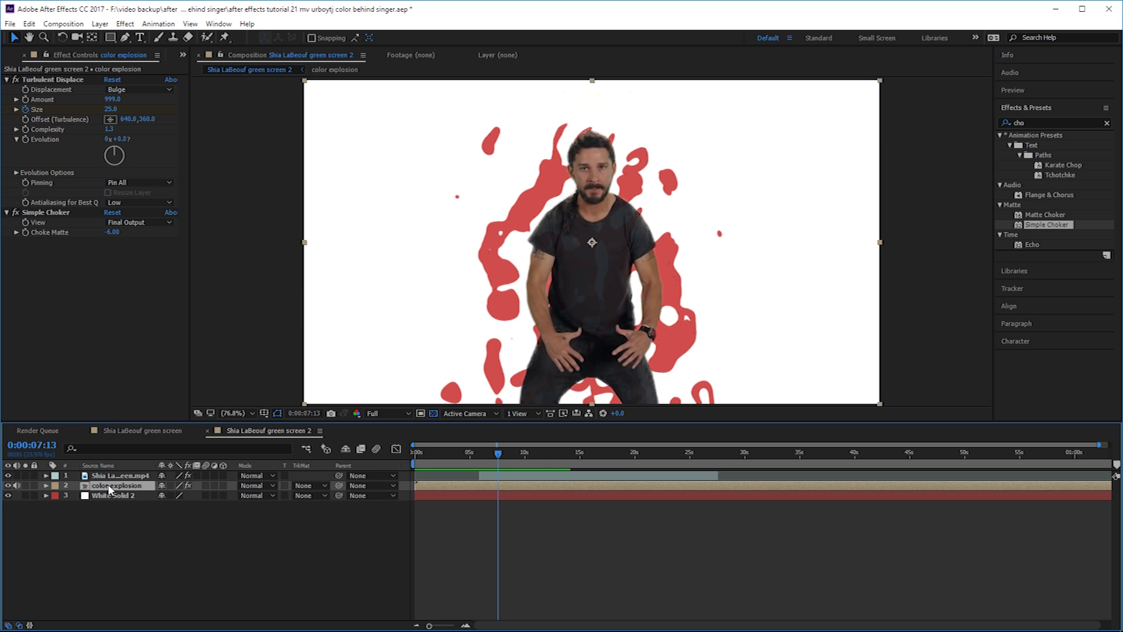
key("u")
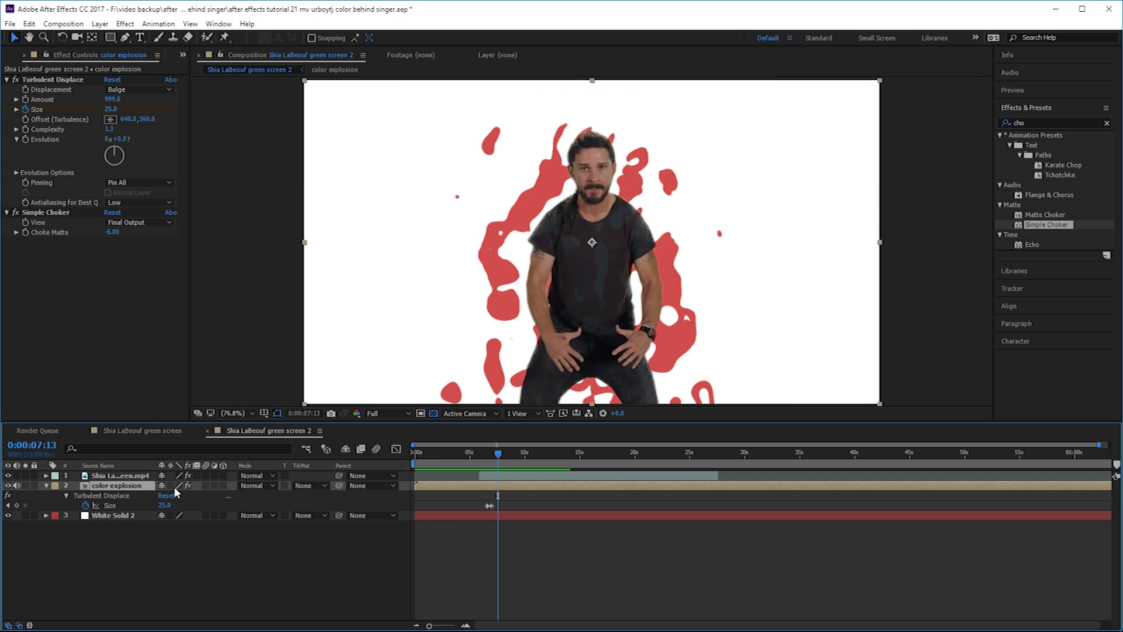
left_click_drag(416, 485, 475, 485)
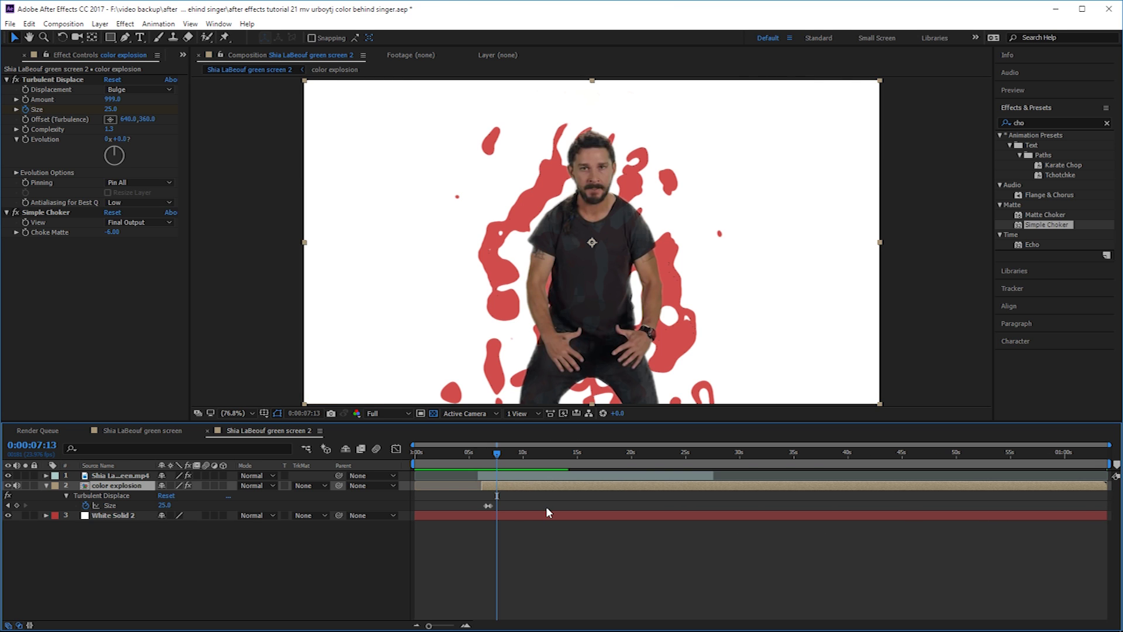
left_click_drag(1107, 485, 494, 485)
key("=")
scroll(489, 498, "up", 3)
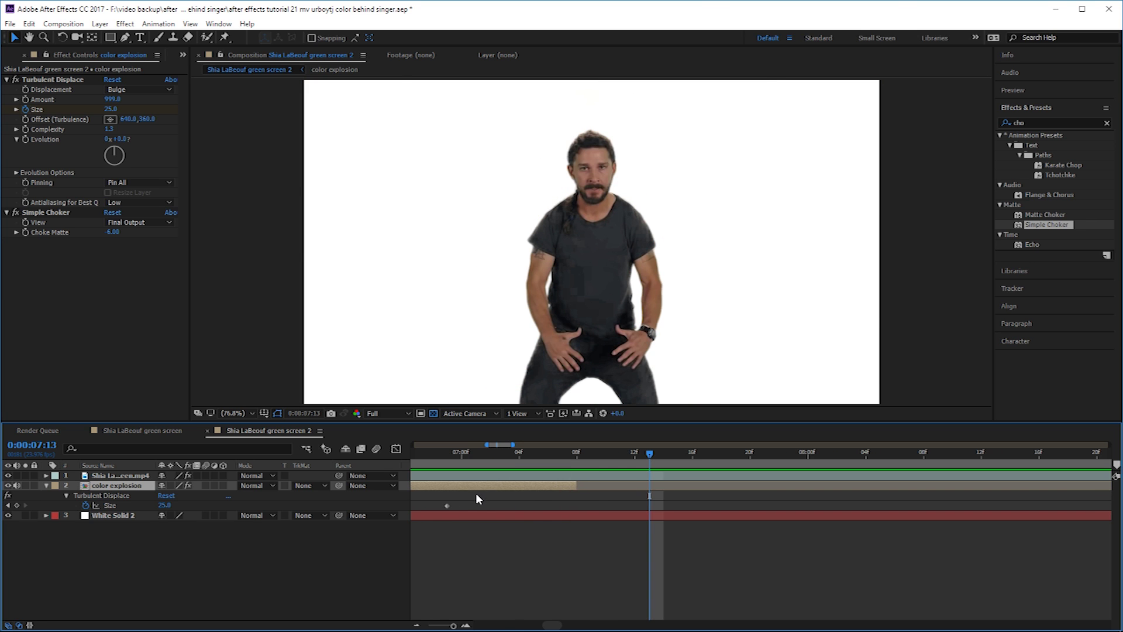
scroll(463, 482, "down", 3)
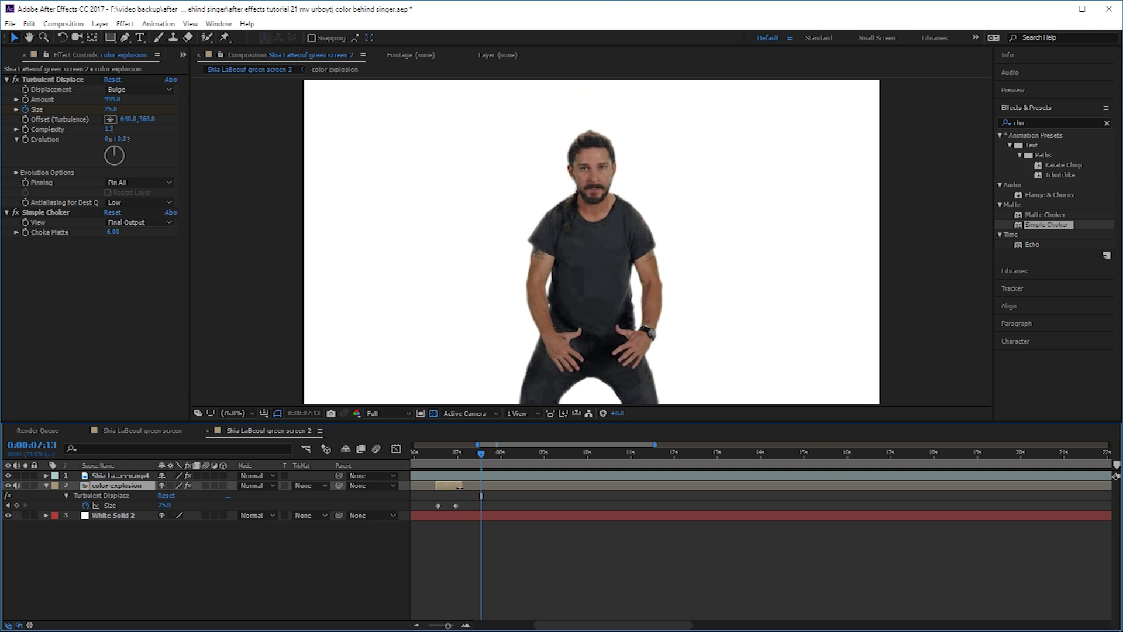
scroll(457, 504, "down", 3)
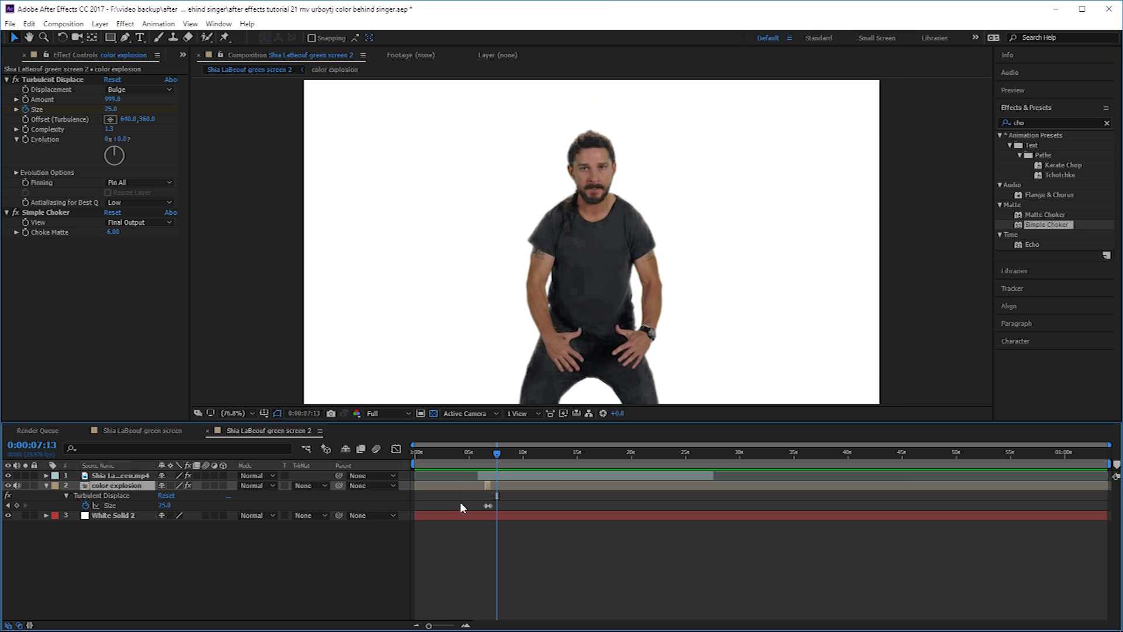
Step: Preview the trimmed explosion from 0:00:06:06 and place the current time at 0:00:06:17
left_click(485, 456)
left_click_drag(483, 454, 486, 458)
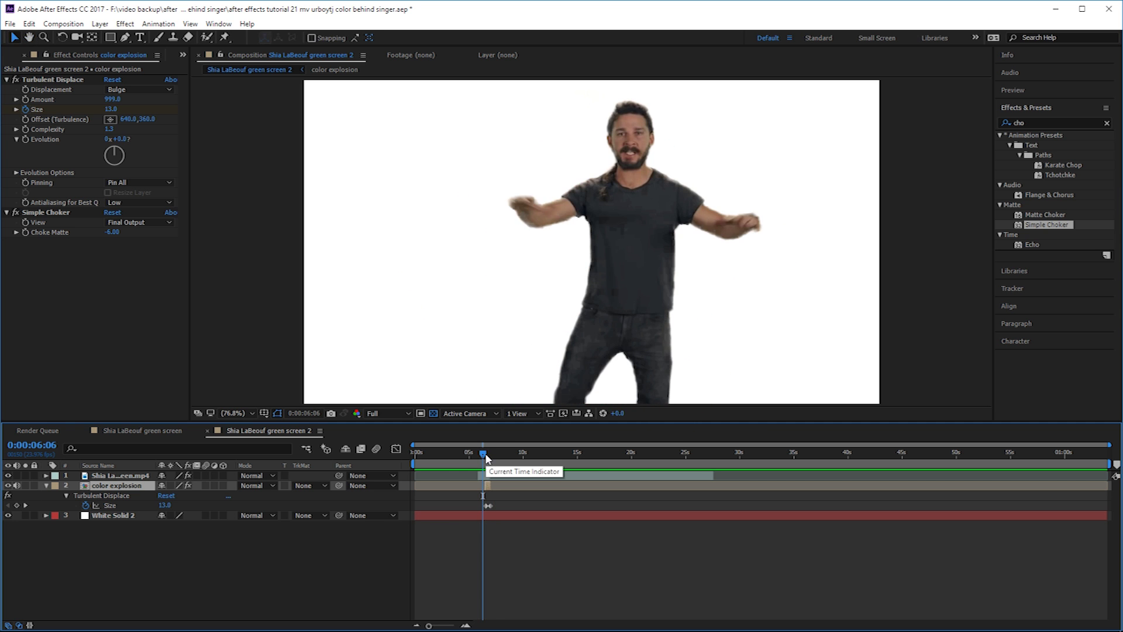
key("space")
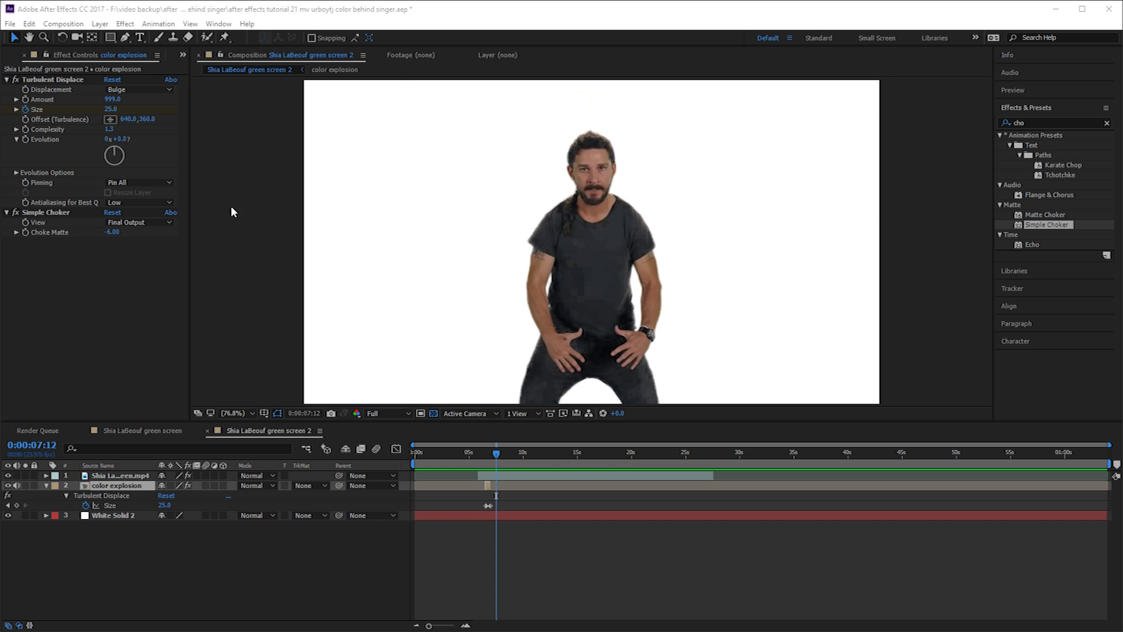
left_click_drag(496, 454, 490, 454)
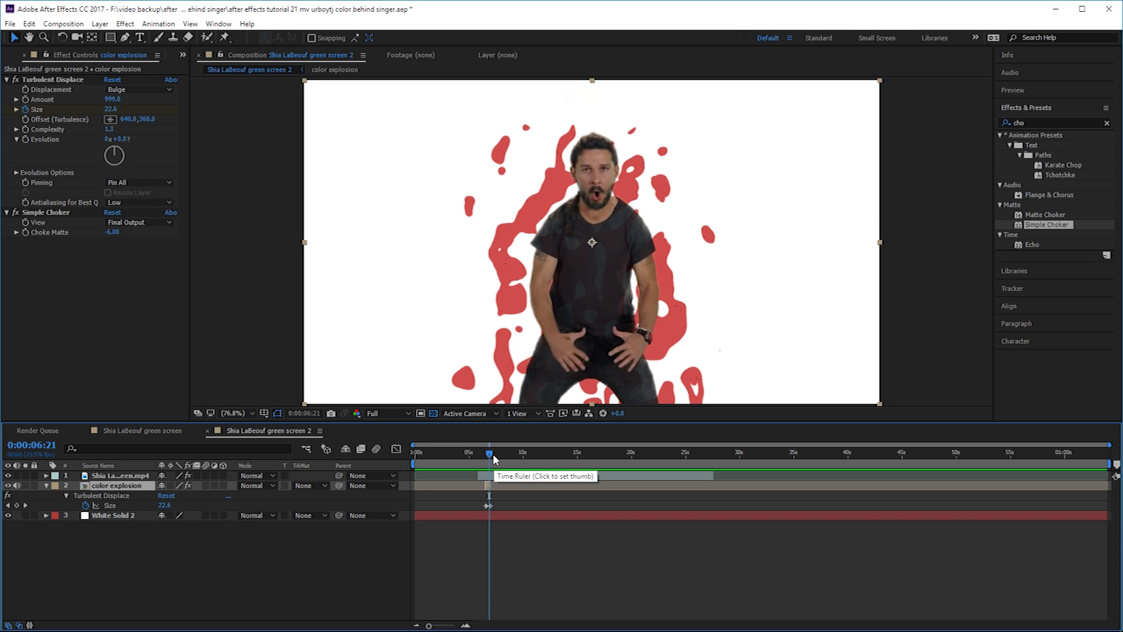
left_click_drag(490, 454, 488, 454)
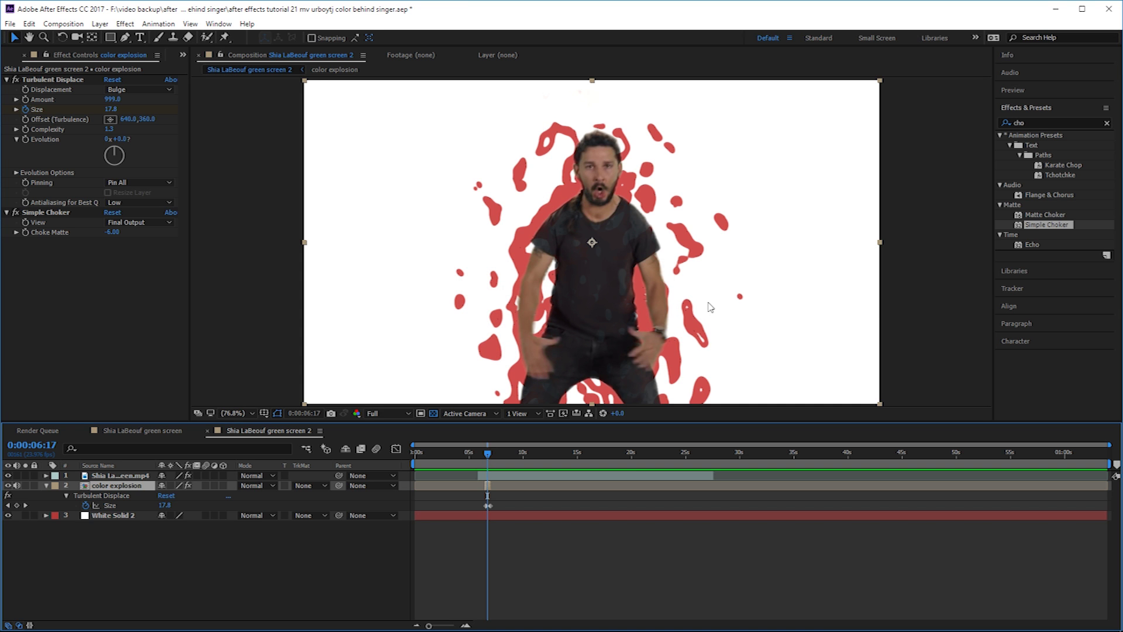
Step: Search the effects for "turbu" and add a second Turbulent Displace to color explosion below Simple Choker
left_click(1009, 123)
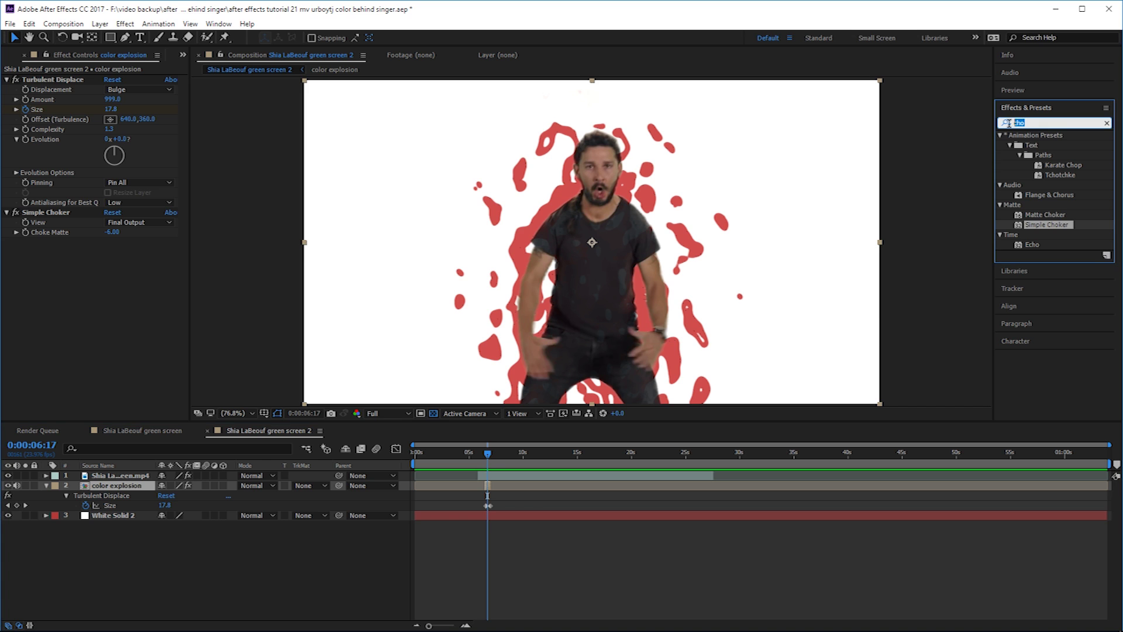
type("tu")
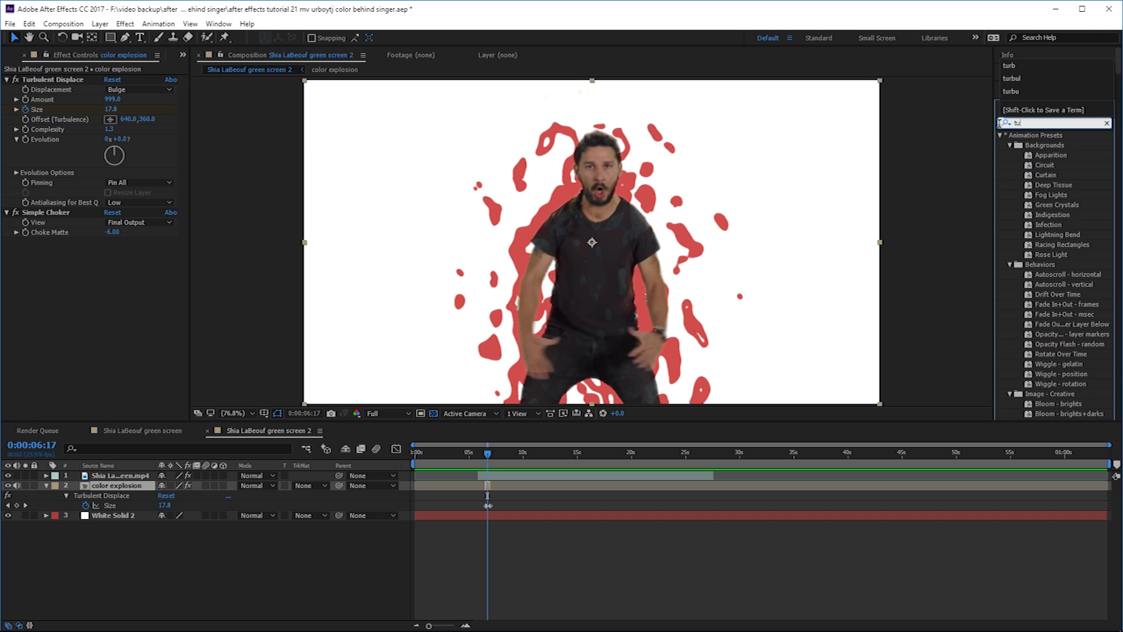
type("rbu")
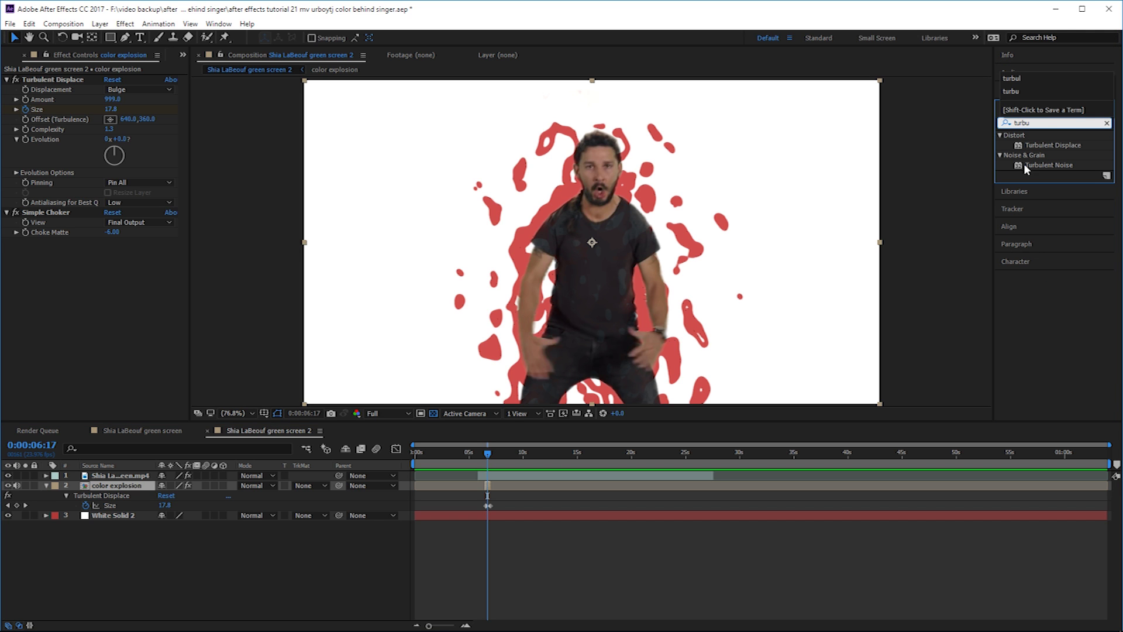
left_click_drag(1041, 150, 122, 293)
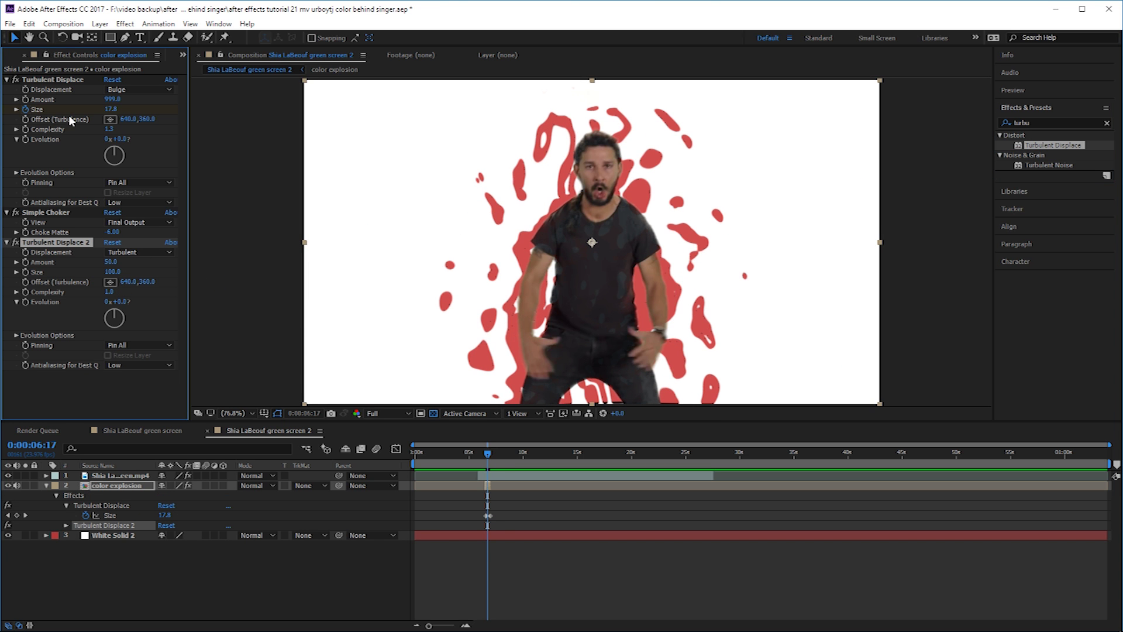
left_click(59, 80)
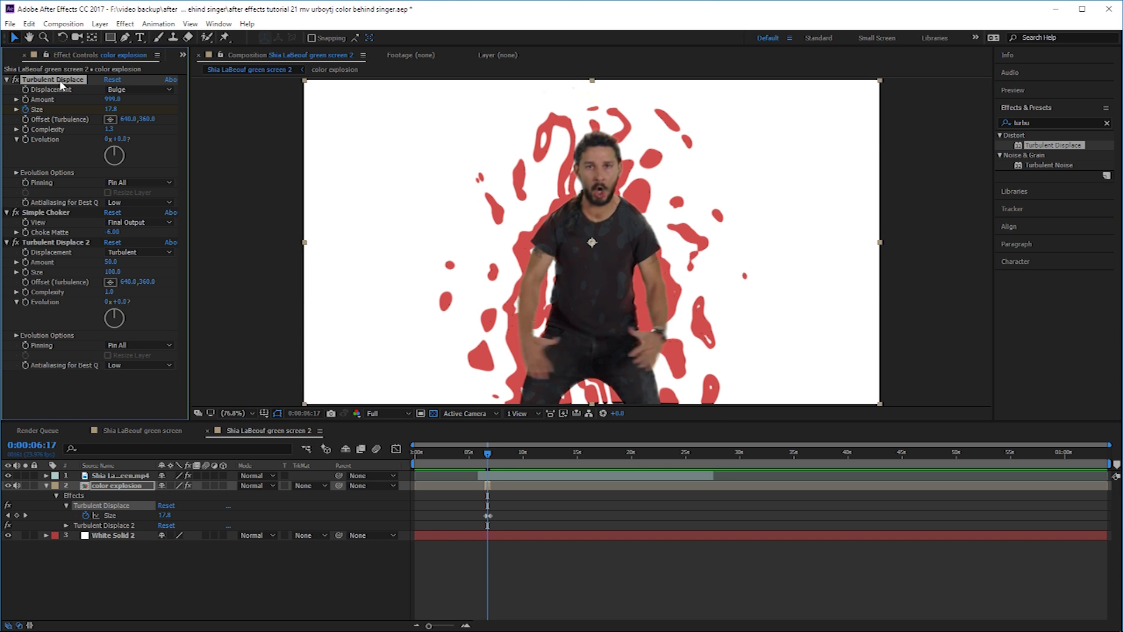
left_click(55, 212)
left_click(73, 244)
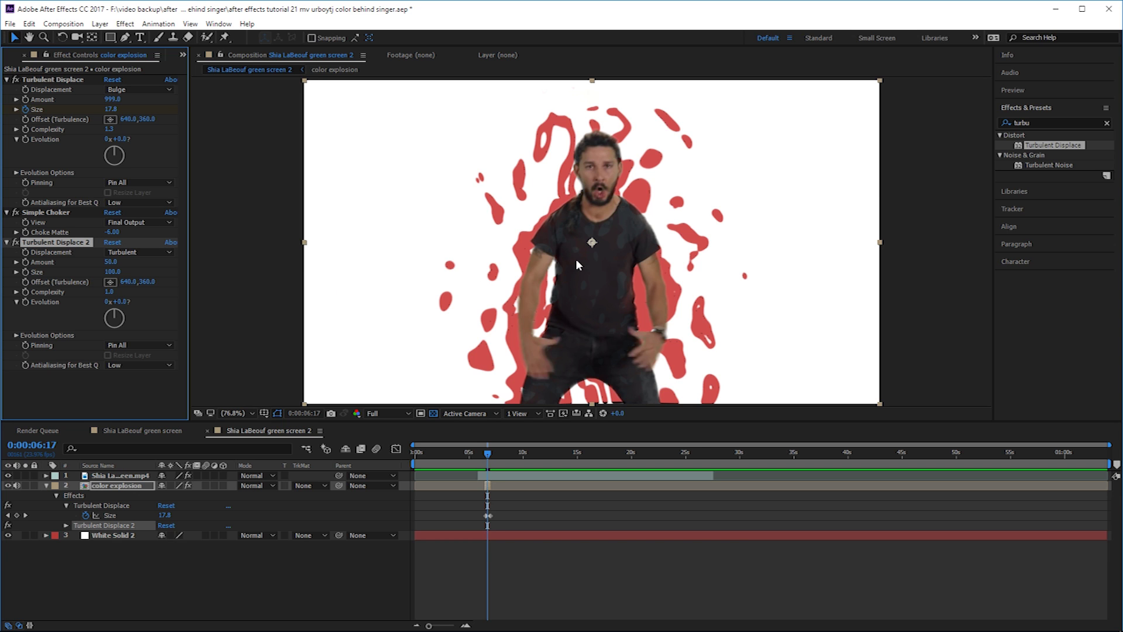
Step: Set Turbulent Displace 2 to Twist displacement with Amount -46, Size 47 and Complexity 1.4, and preview the explosion
left_click(125, 253)
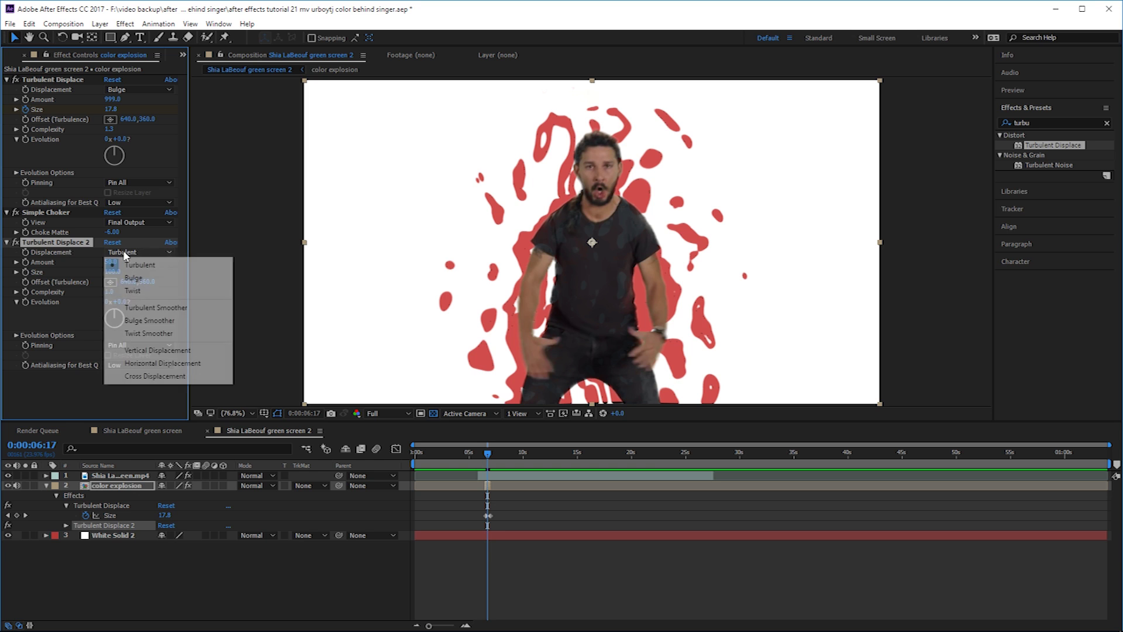
left_click(151, 291)
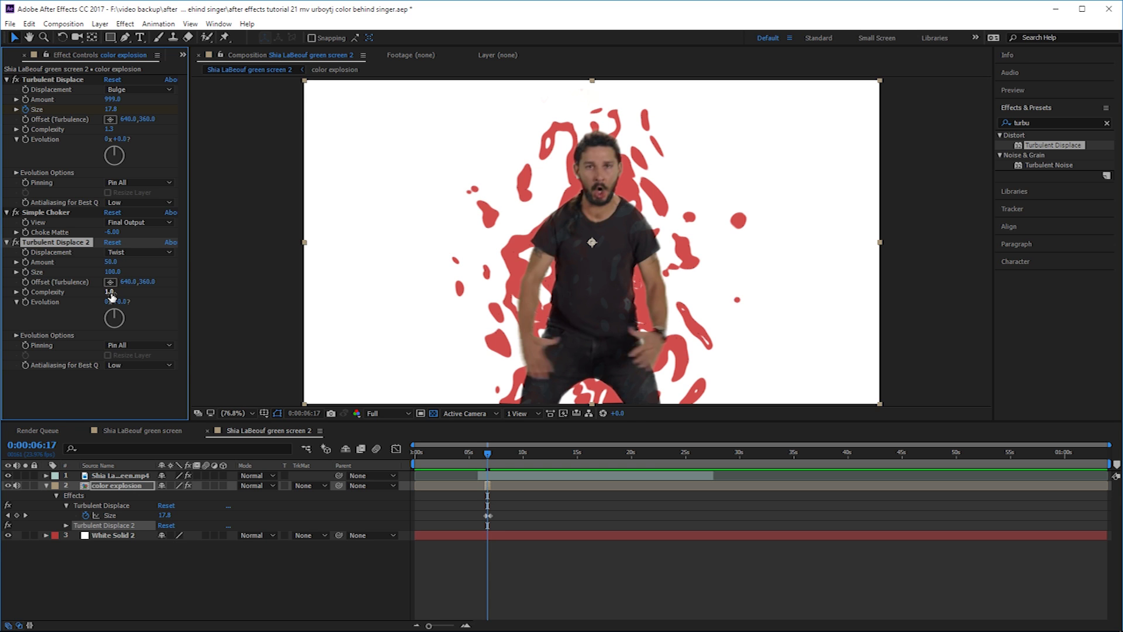
left_click_drag(110, 292, 132, 290)
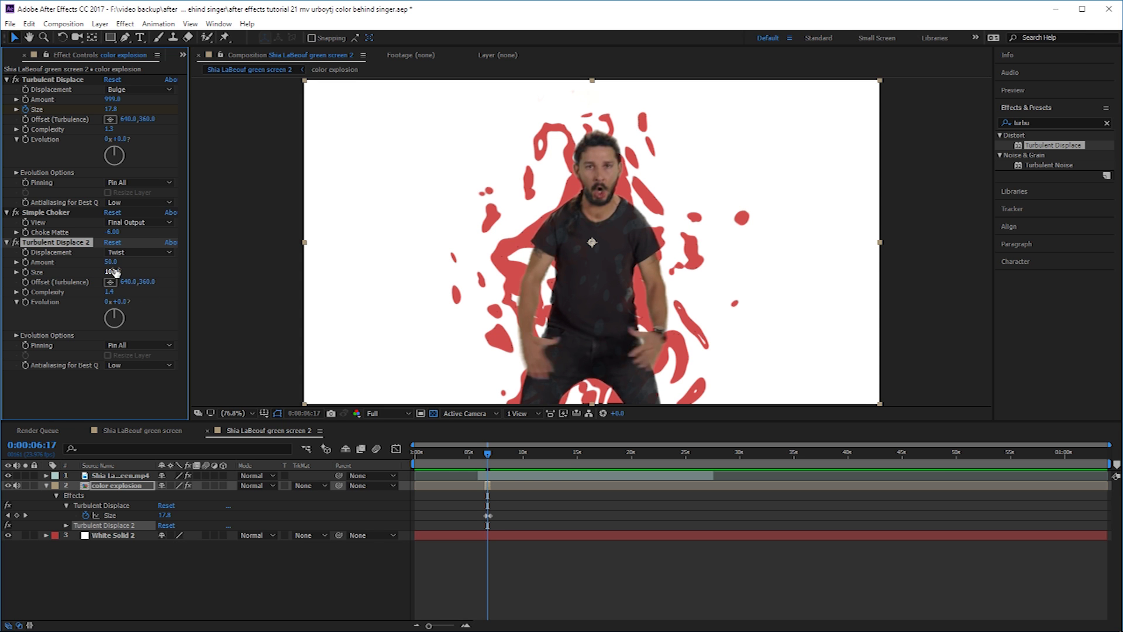
left_click_drag(115, 274, 58, 262)
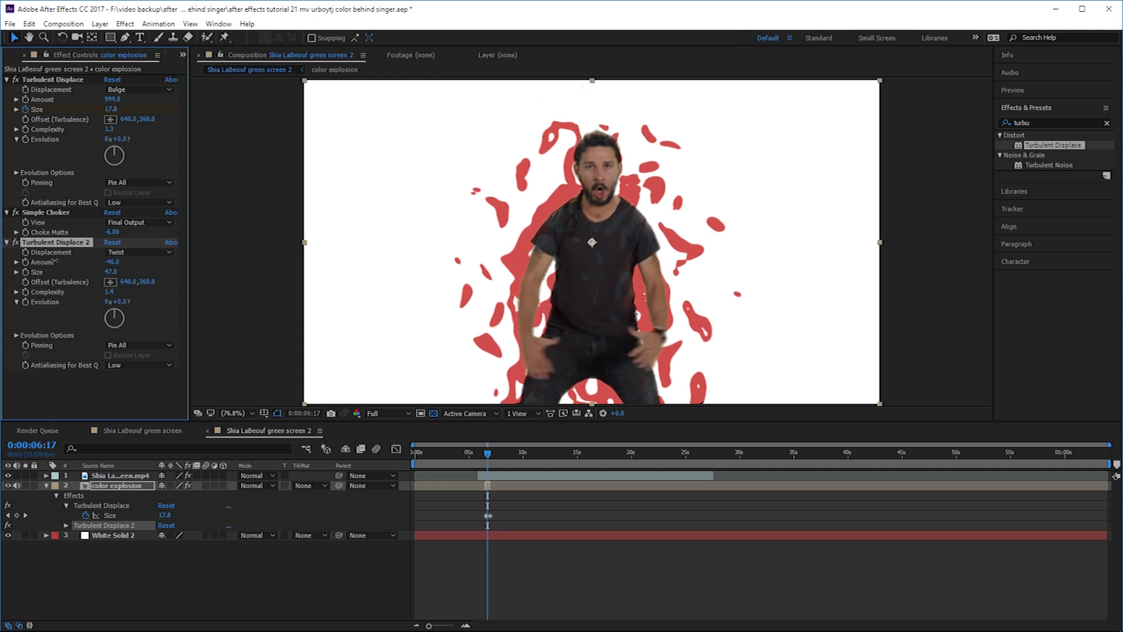
left_click(479, 454)
key("space")
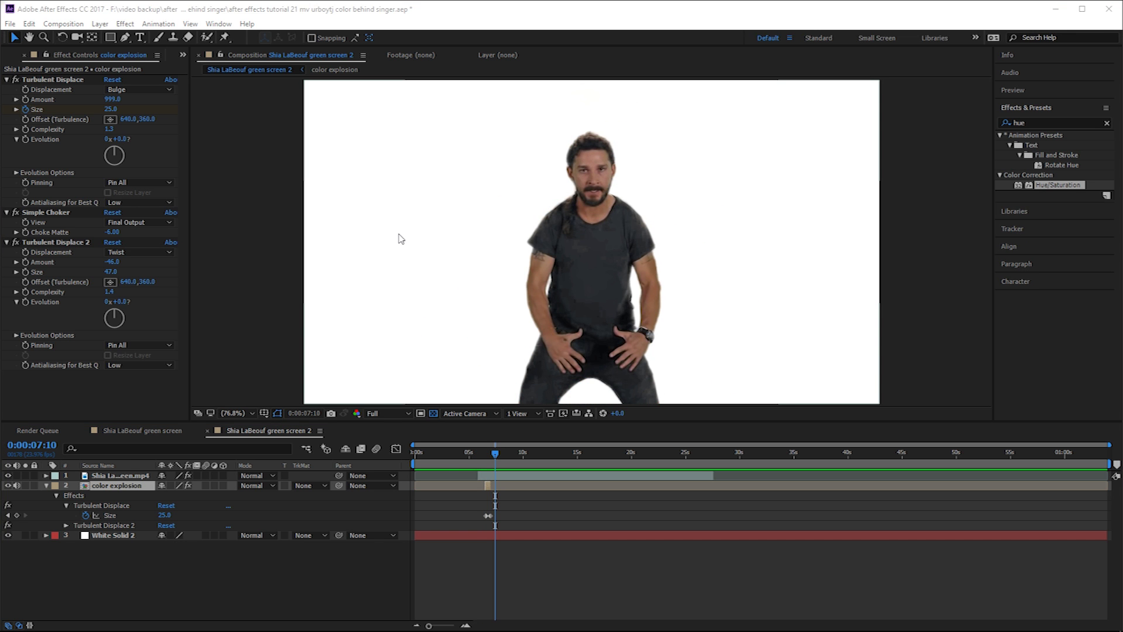
Step: Duplicate the color explosion layer and place the current time at 0:00:06:21
left_click(131, 486)
key("ctrl+d")
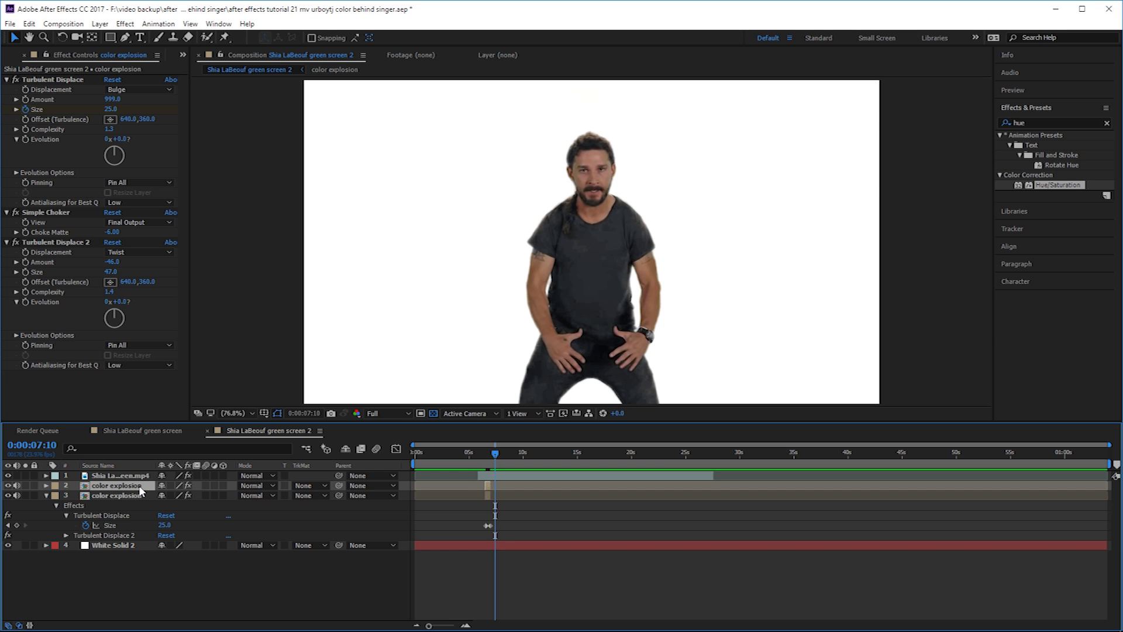
left_click(490, 460)
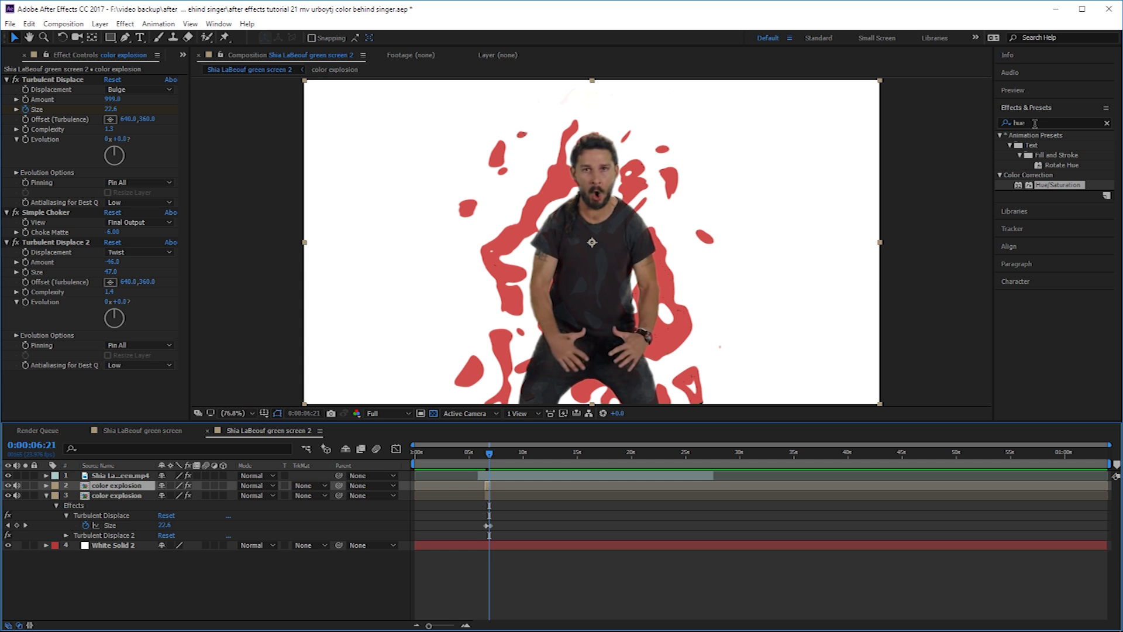
Step: Apply Hue/Saturation to the upper color explosion copy and turn its Master Hue to 2x+209° for a blue splatter
left_click(1010, 122)
key("Down")
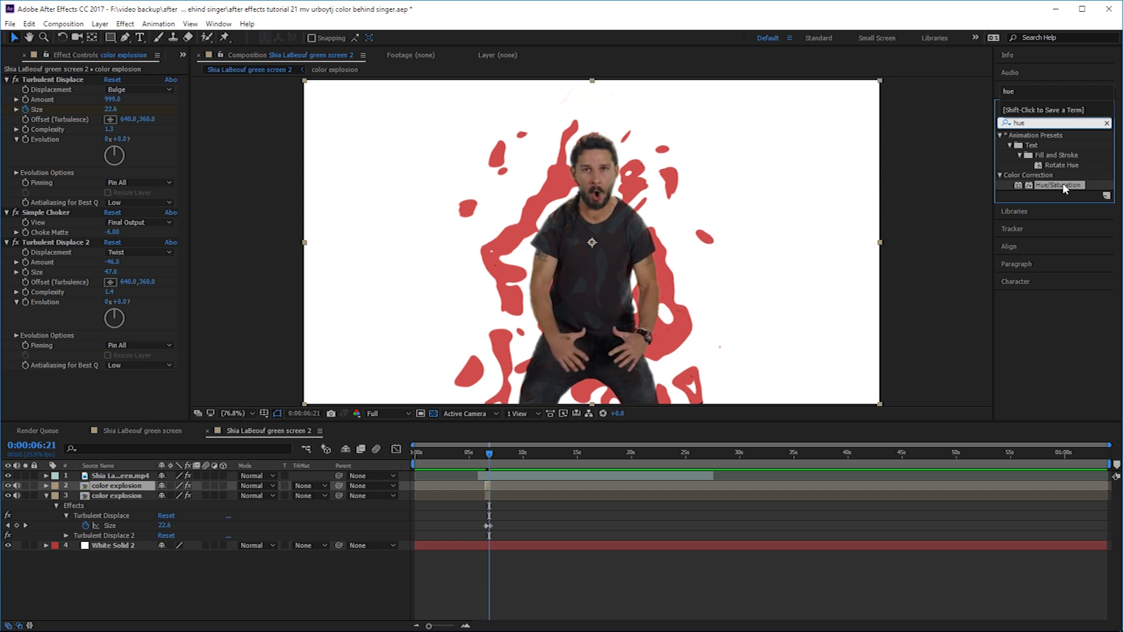
left_click_drag(1064, 187, 89, 383)
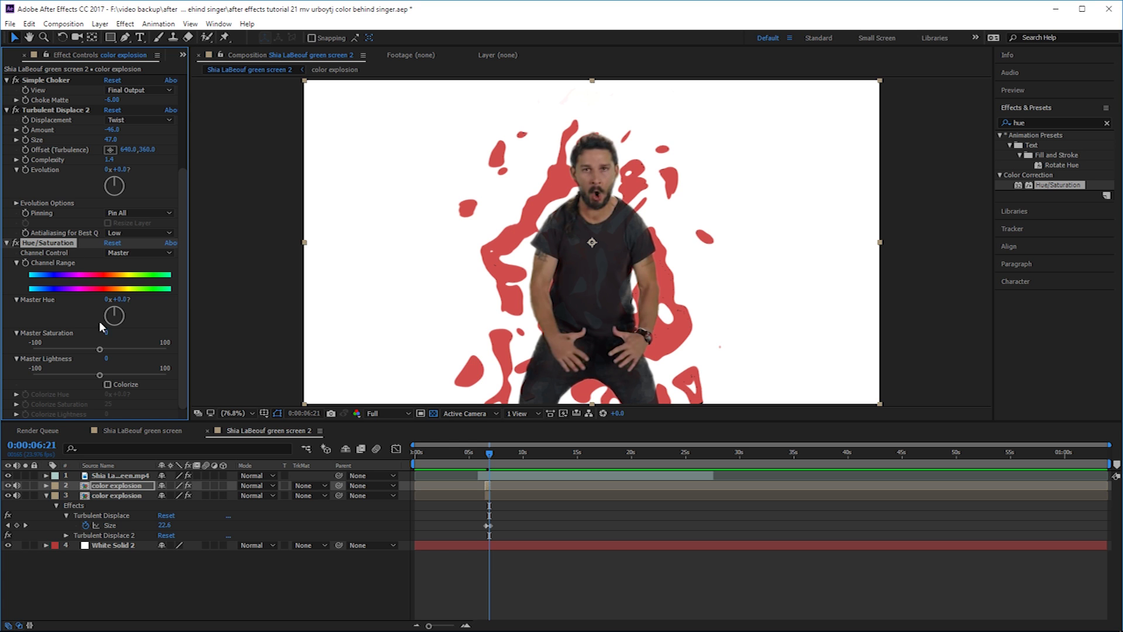
mouse_move(117, 315)
left_mouse_down()
mouse_move(112, 326)
mouse_move(101, 317)
mouse_move(100, 296)
mouse_move(131, 292)
mouse_move(142, 305)
mouse_move(130, 325)
mouse_move(96, 321)
mouse_move(89, 297)
mouse_move(135, 302)
mouse_move(139, 324)
mouse_move(94, 317)
mouse_move(108, 332)
left_mouse_up()
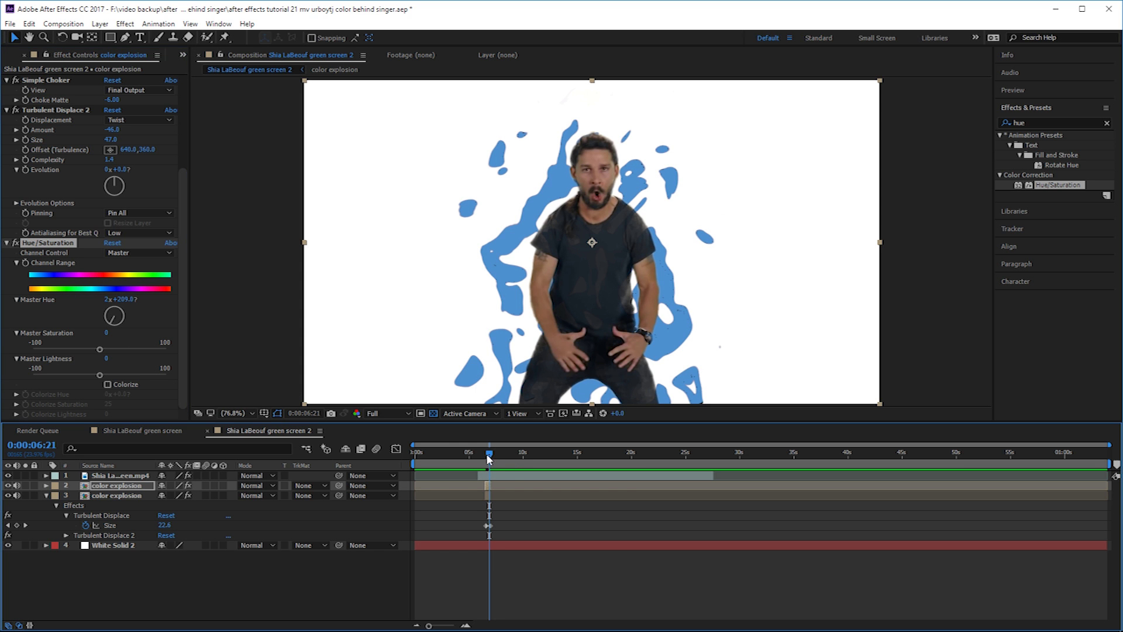
Step: Move the blue color explosion copy below the red one and shift it about three frames later
left_click_drag(490, 458, 484, 459)
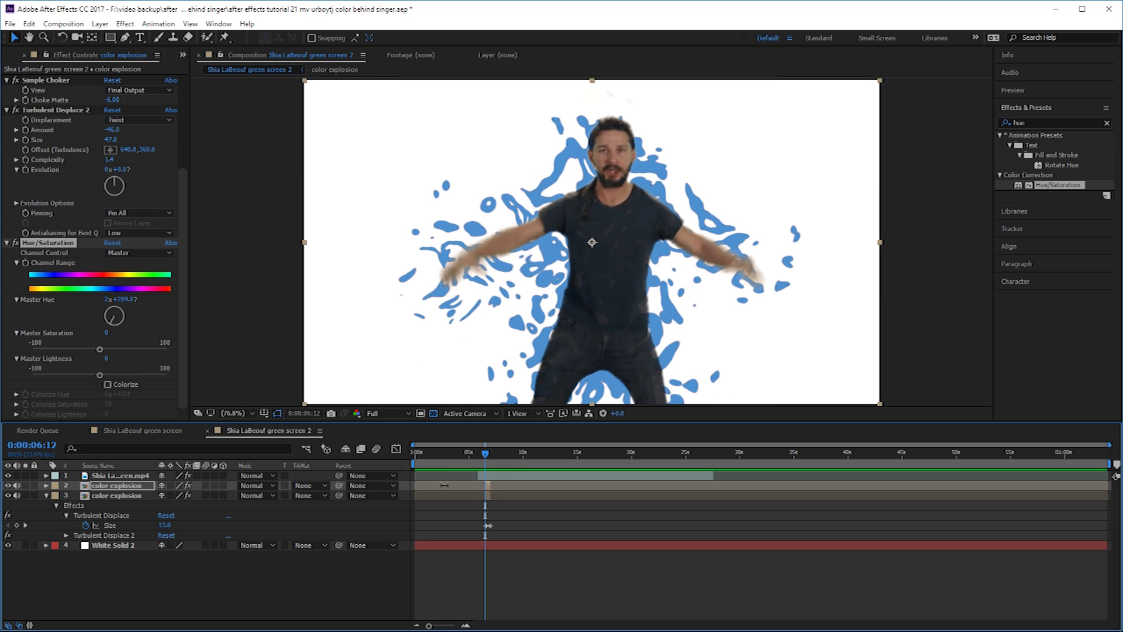
left_click(149, 486)
left_click(146, 496)
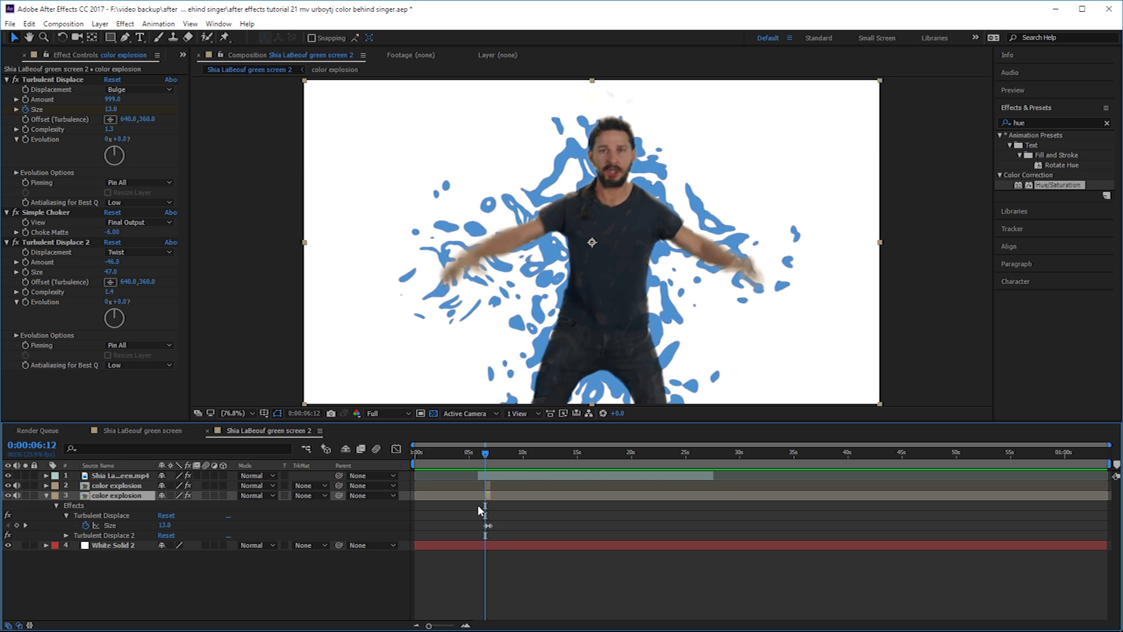
scroll(477, 504, "up", 5)
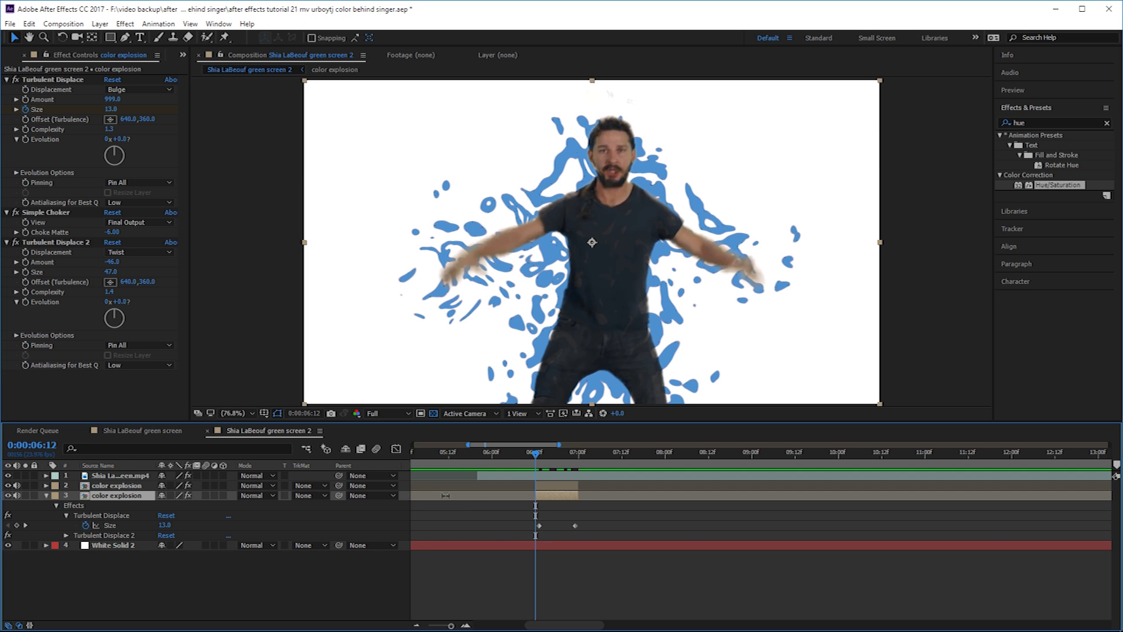
left_click(135, 488)
left_click_drag(135, 488, 137, 537)
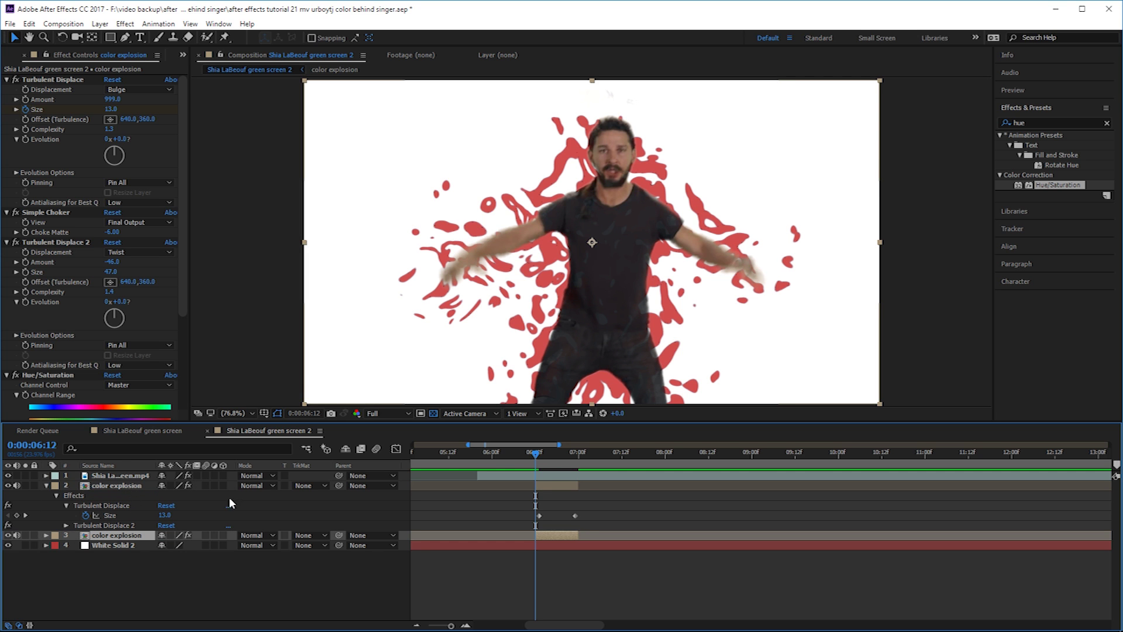
left_click_drag(563, 535, 571, 534)
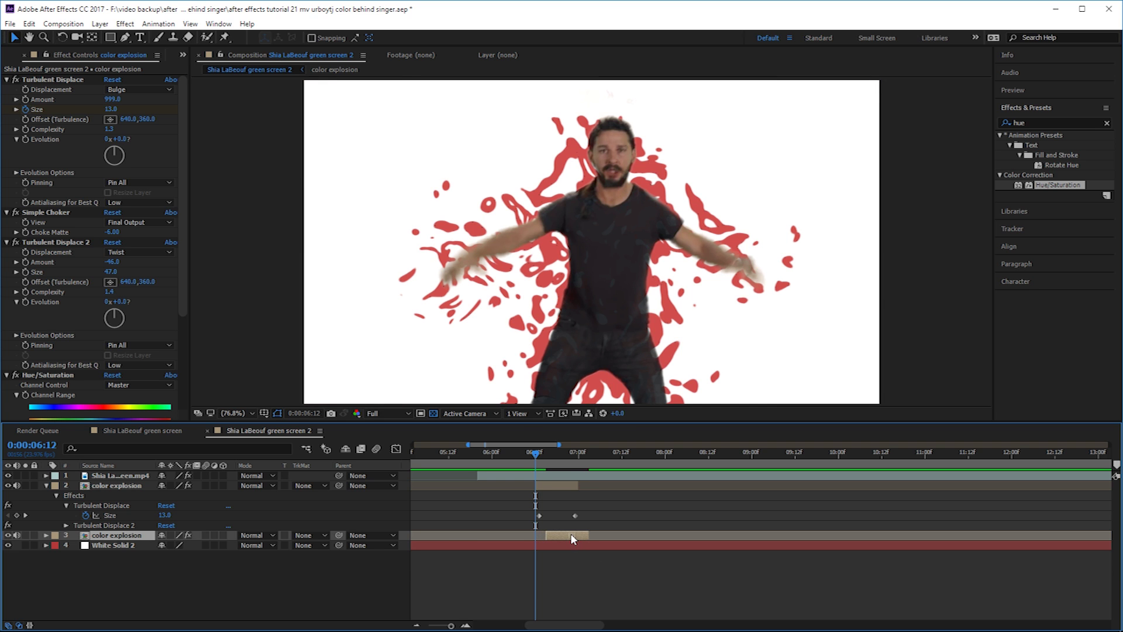
Step: Play back the staggered red and blue explosions from 0:00:06:11
left_click(525, 452)
left_click_drag(525, 453, 539, 453)
left_click(542, 485)
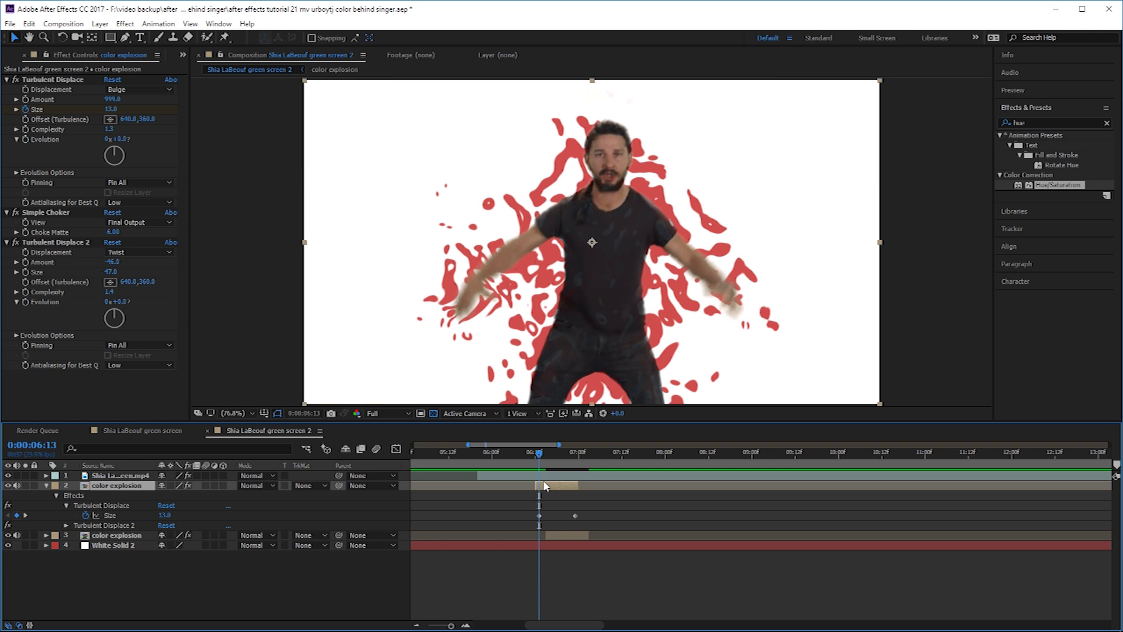
mouse_move(540, 454)
left_mouse_down()
mouse_move(560, 456)
mouse_move(533, 461)
left_mouse_up()
key("space")
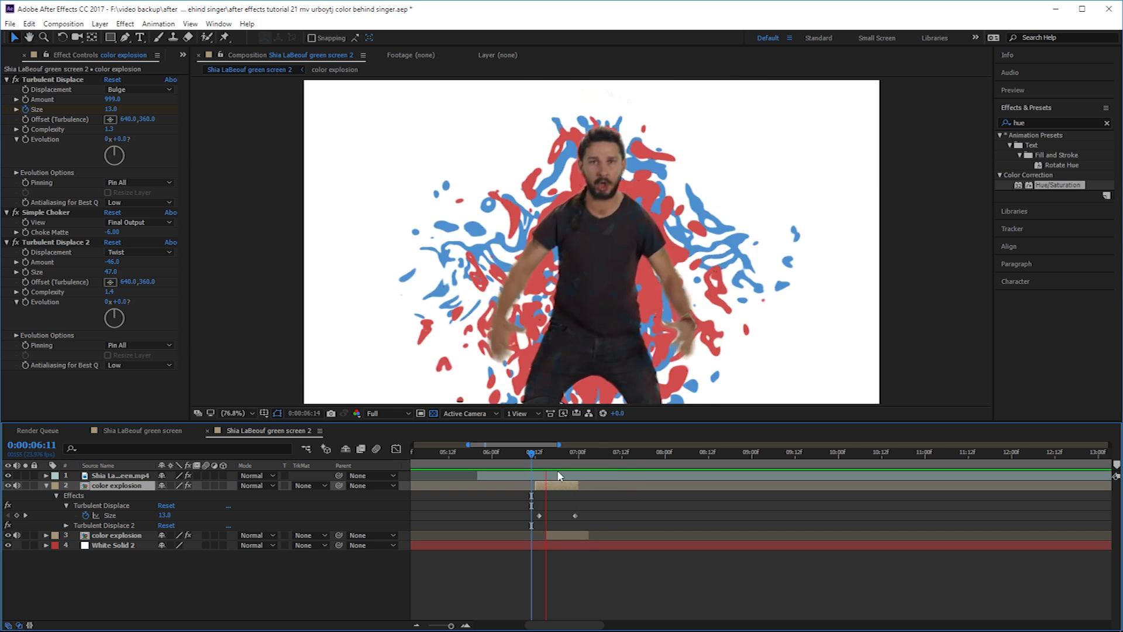
Step: Trim the end of the blue color explosion layer to match the red layer's end and play back the result
mouse_move(559, 448)
left_mouse_down()
mouse_move(534, 456)
mouse_move(584, 464)
mouse_move(572, 465)
left_mouse_up()
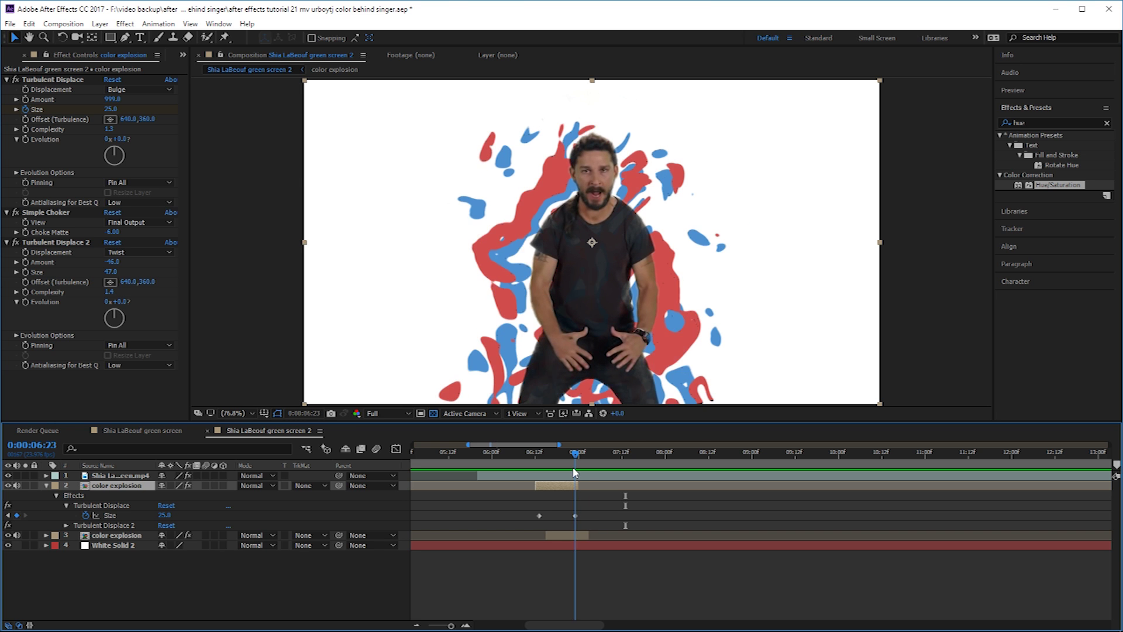
left_click(587, 533)
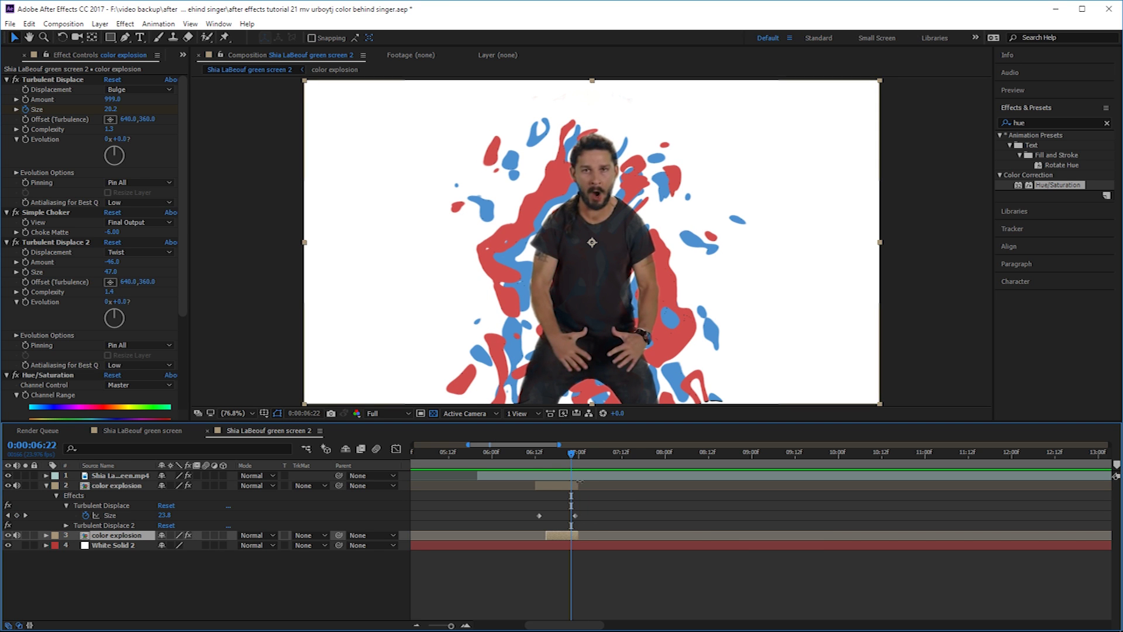
left_click(524, 462)
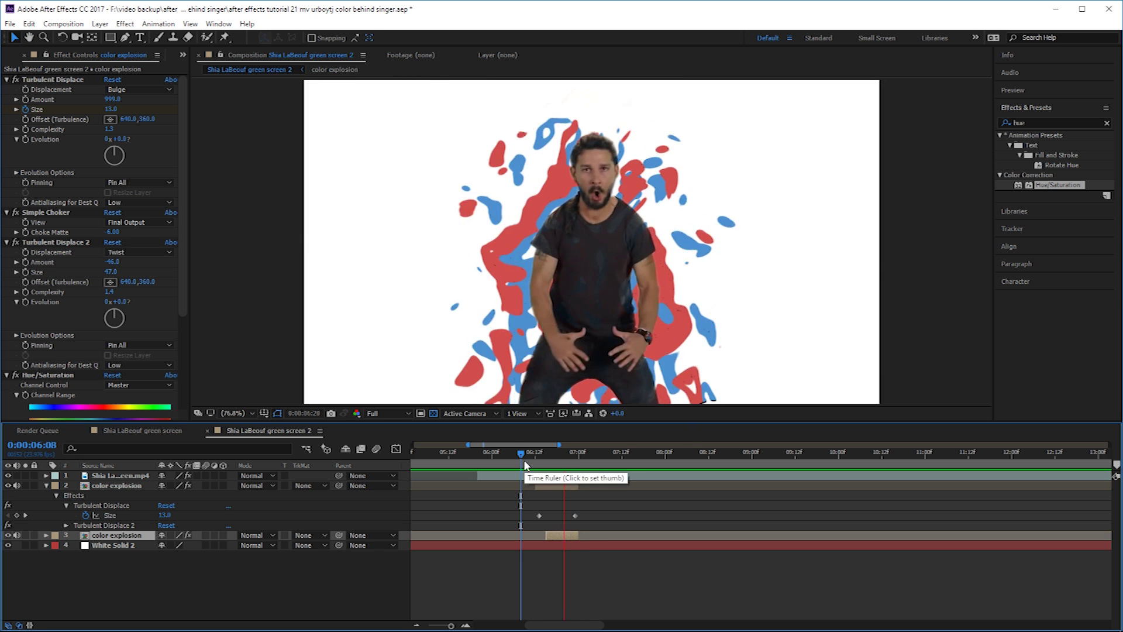
key("space")
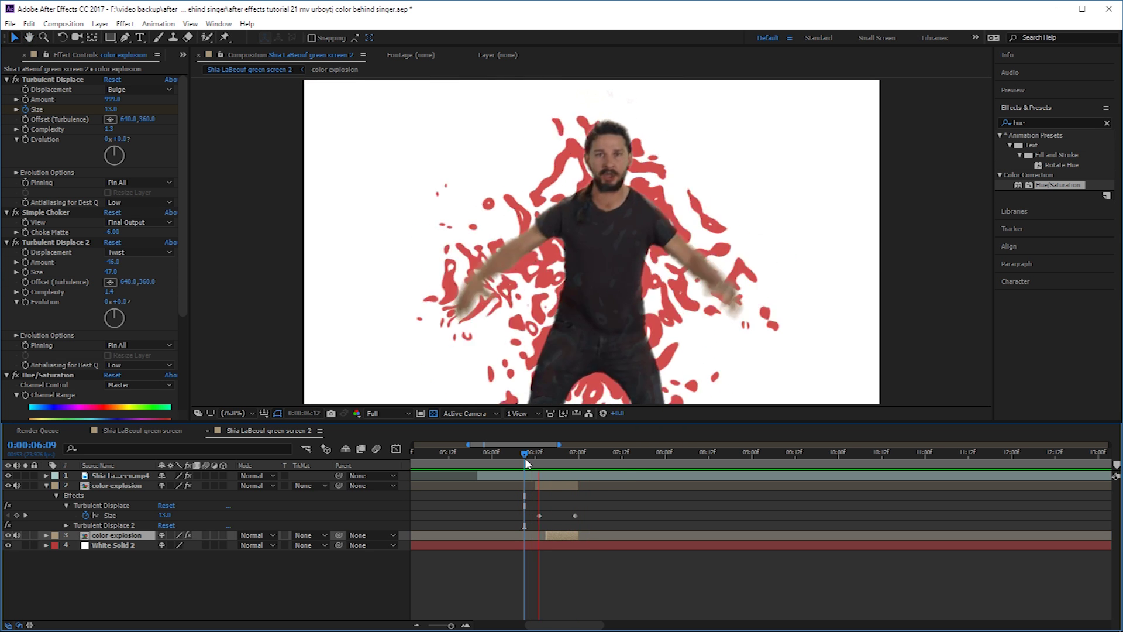
key("space")
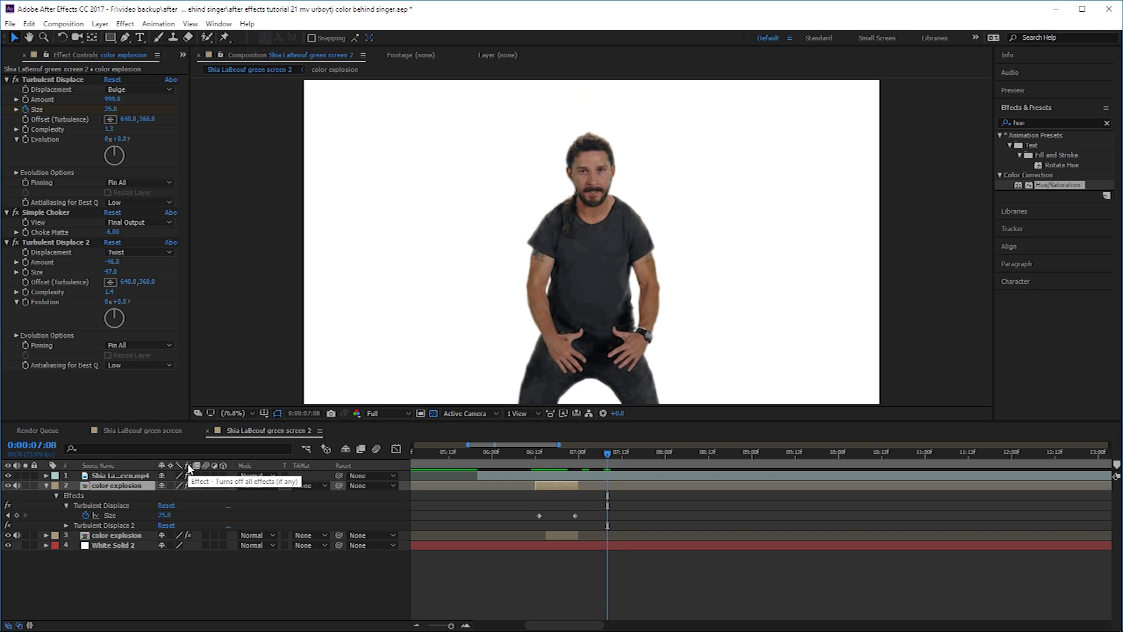
Step: At 0:00:06:18, scale the keyed performer footage up to 140%
left_click_drag(536, 453, 554, 448)
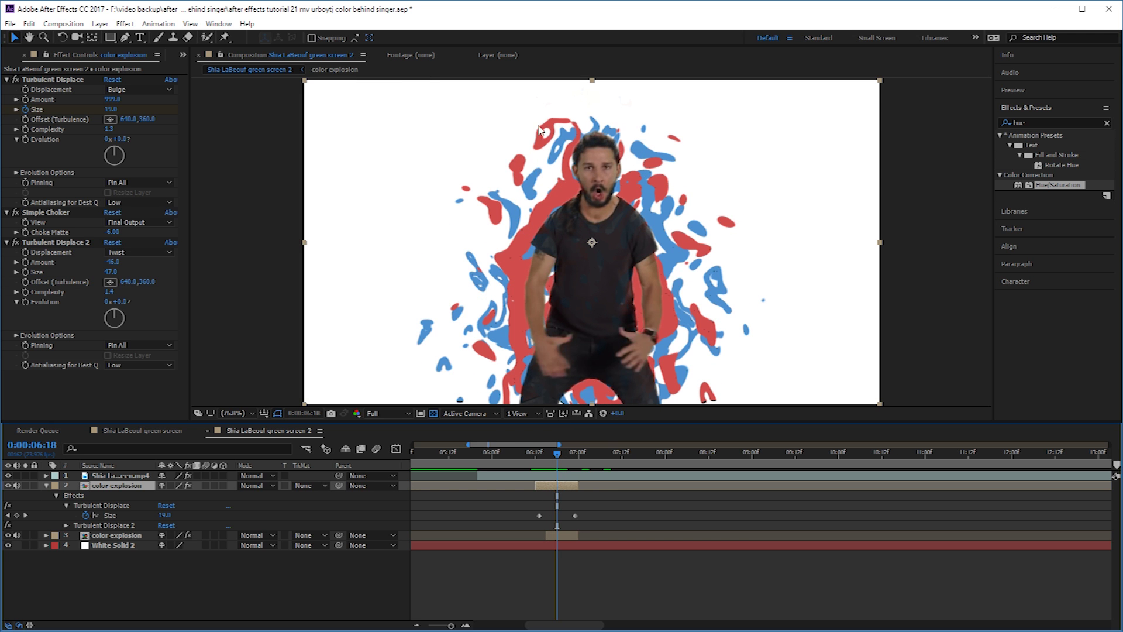
left_click_drag(553, 455, 554, 454)
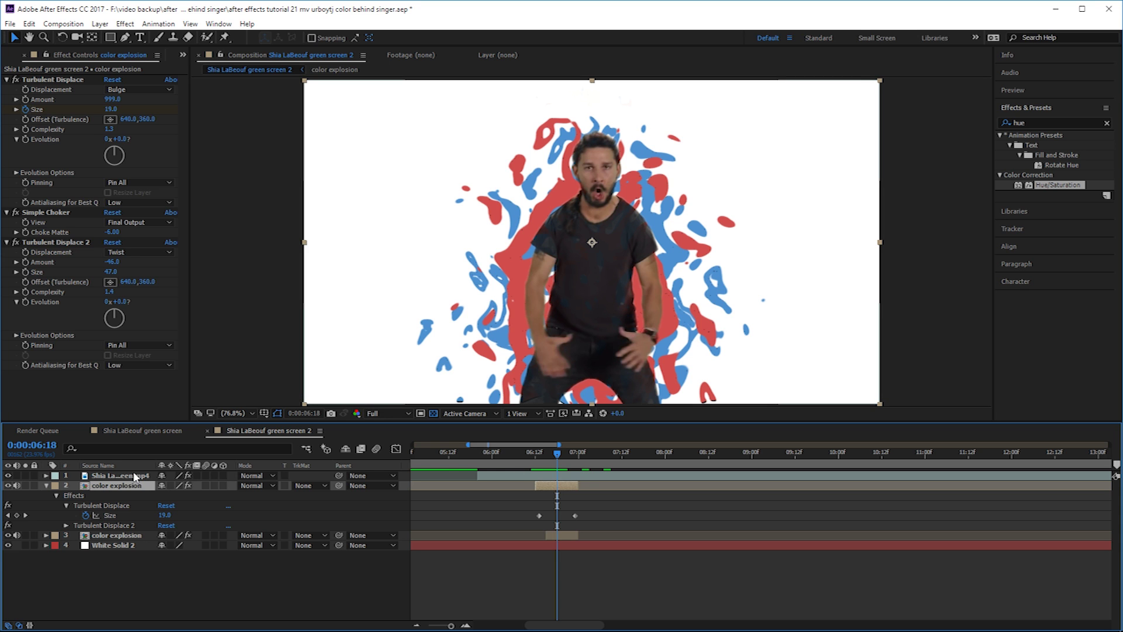
left_click(131, 476)
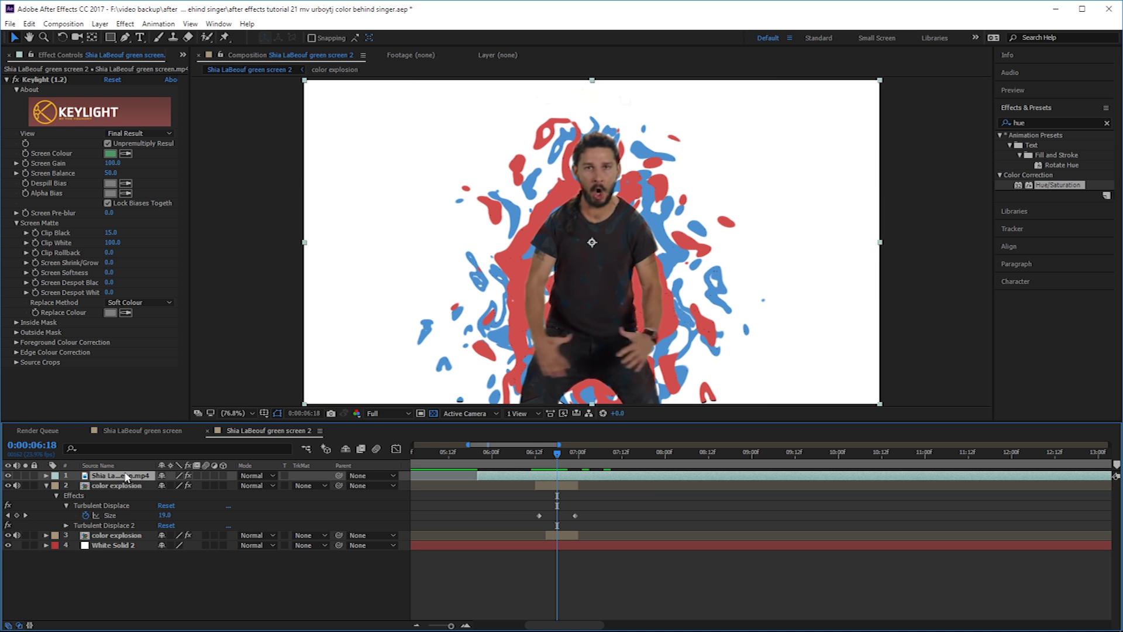
key("s")
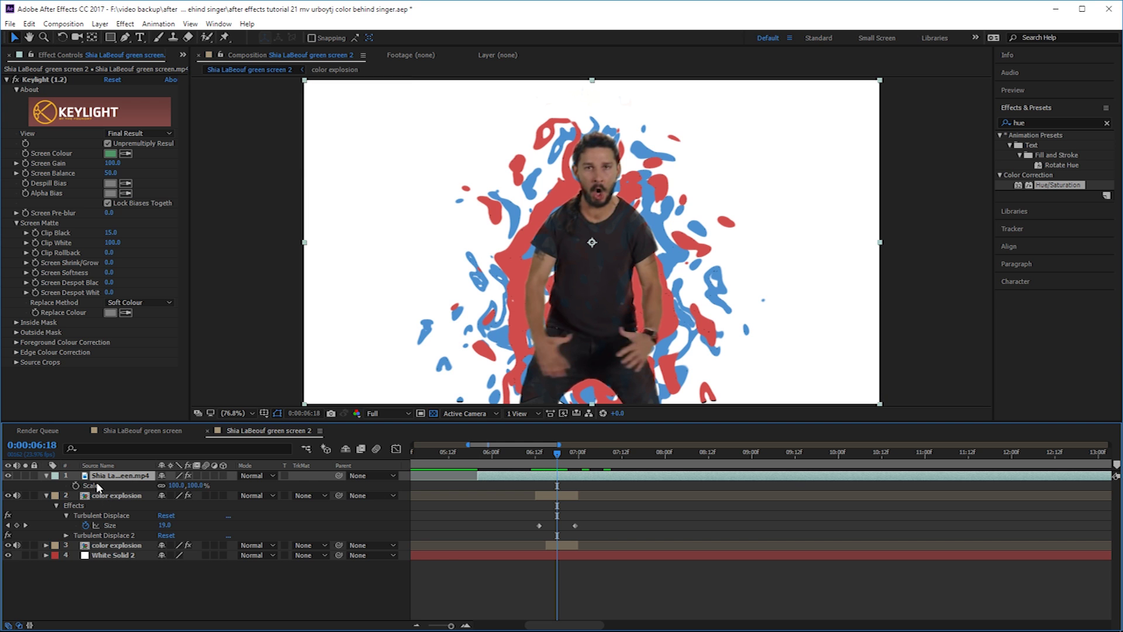
left_click_drag(170, 487, 191, 475)
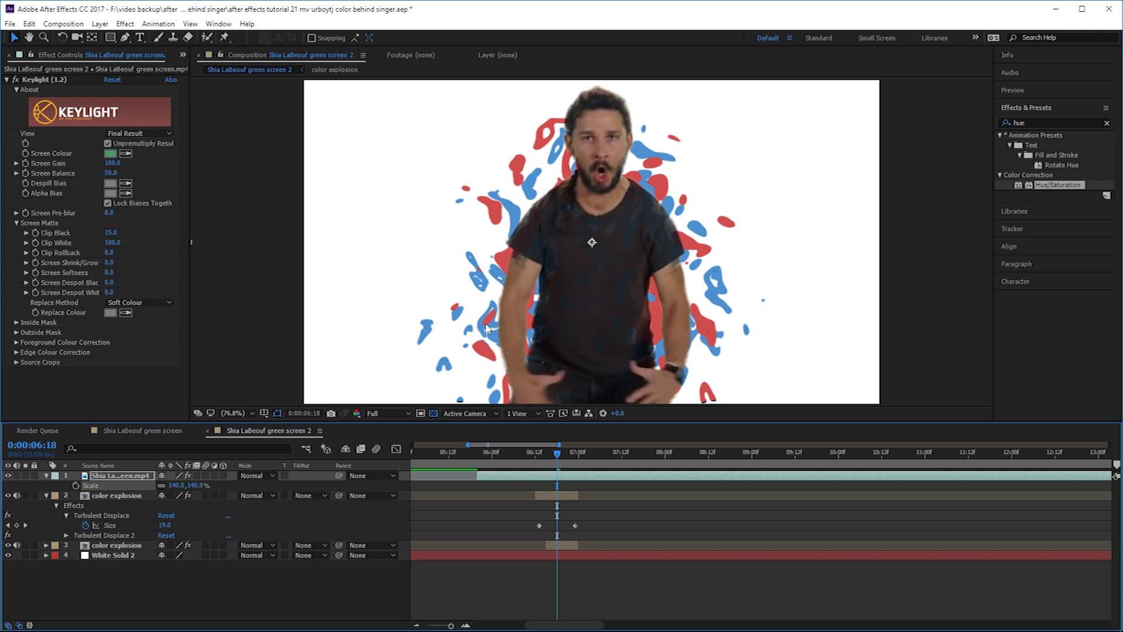
Step: Preview the enlarged performer against the two-colour explosion from 0:00:06:08 and place the current time at 0:00:06:09
left_click_drag(534, 455, 524, 456)
key("space")
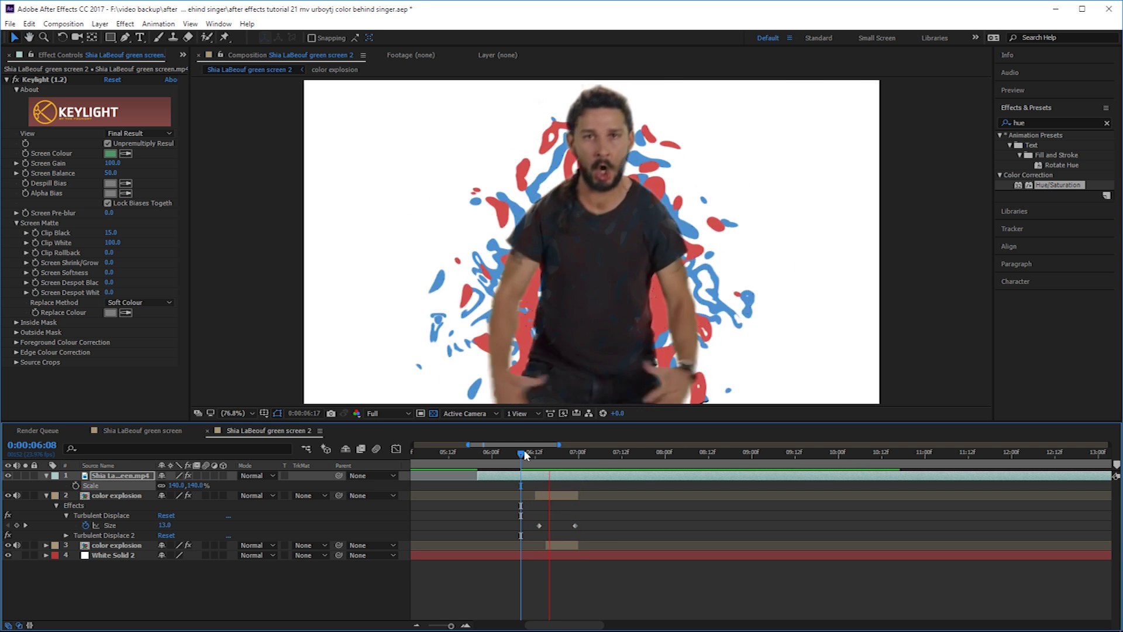
left_click(524, 452)
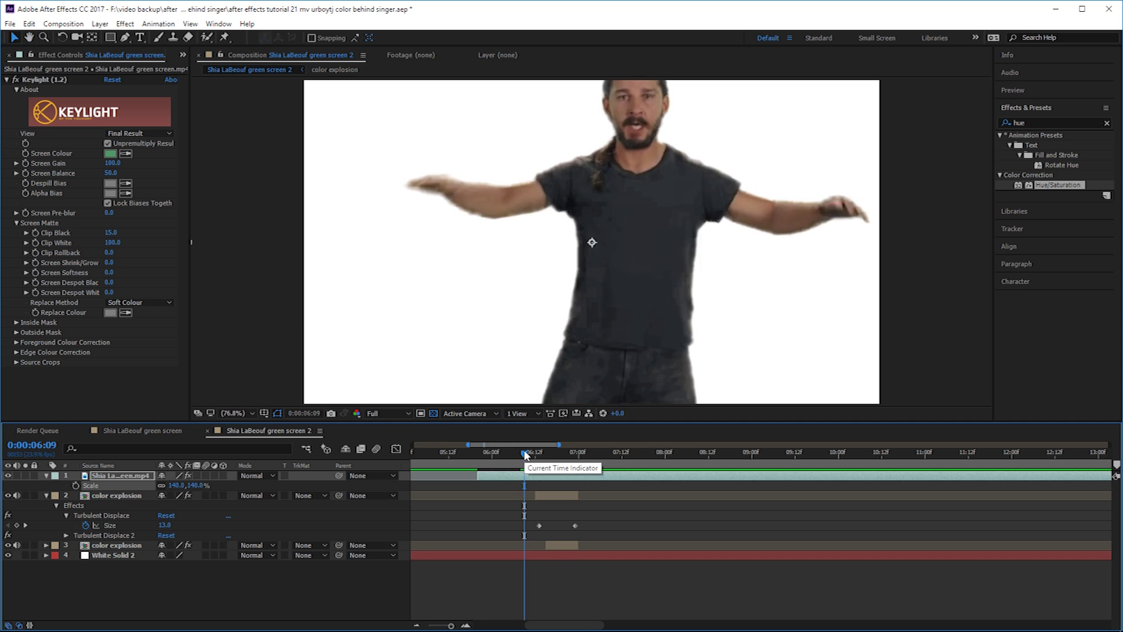
Step: At 0:00:06:17, set the Simple Choker's Choke Matte to -5.50 on the upper color explosion layer
left_click(549, 454)
left_click_drag(549, 454, 553, 454)
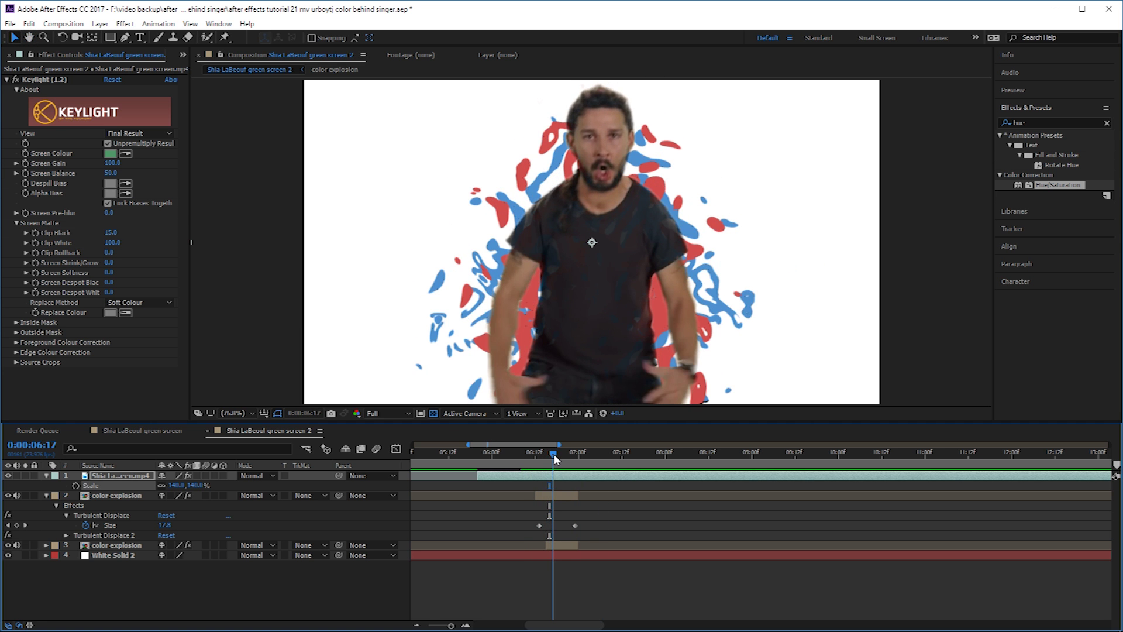
left_click(130, 496)
left_click_drag(109, 101, 110, 116)
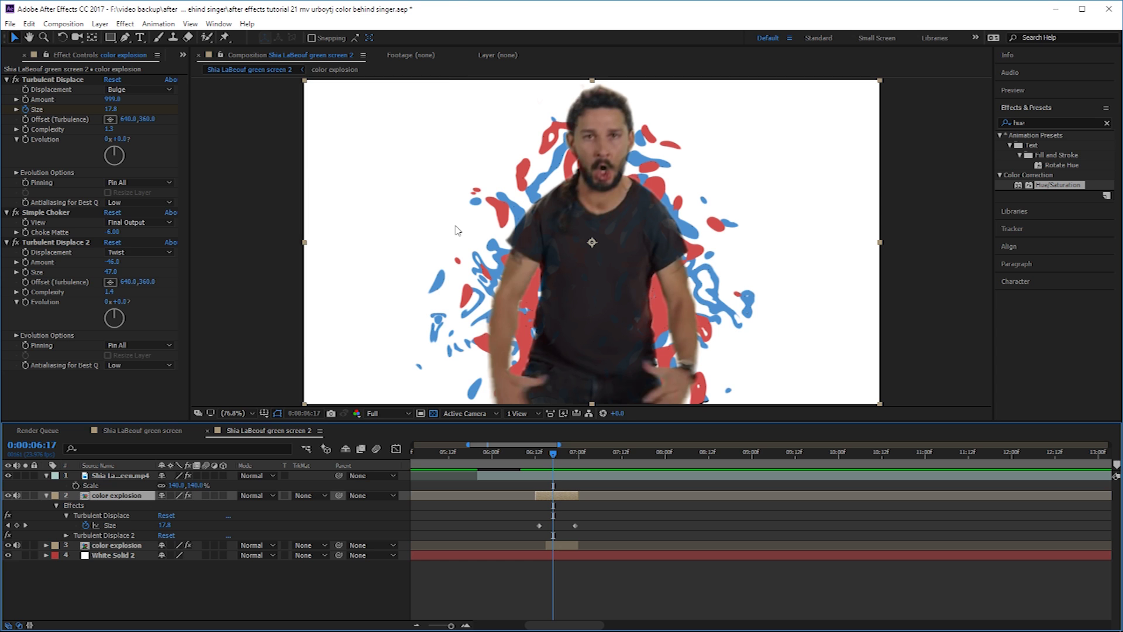
left_click_drag(114, 237, 117, 235)
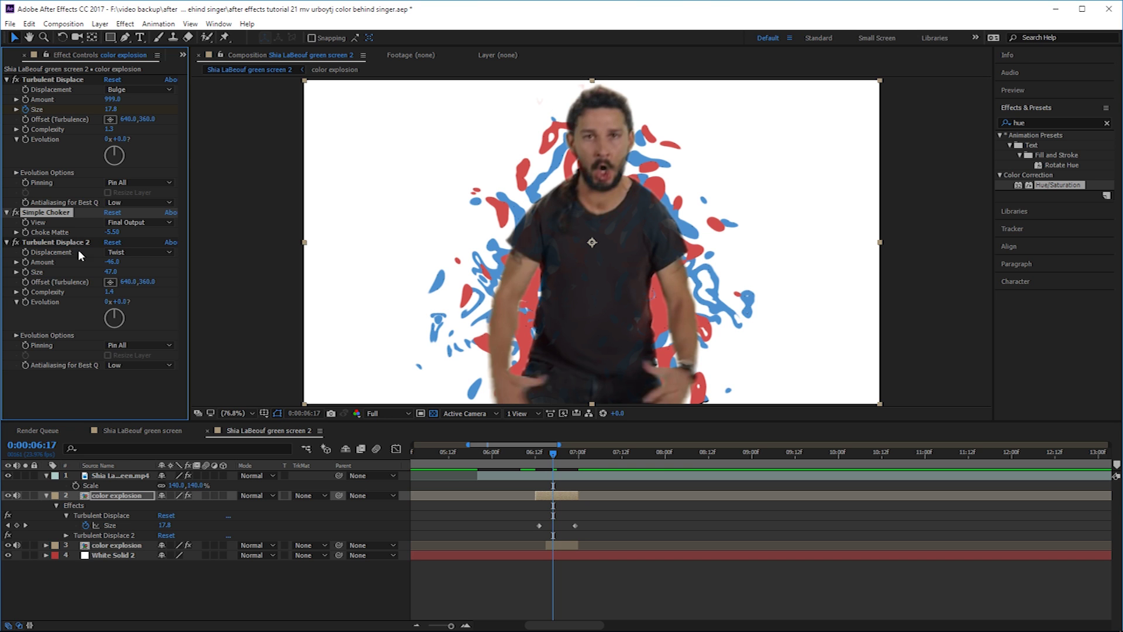
Step: Set the Turbulent Displace 2 Amount to -7.0 on the upper color explosion layer and scrub past the explosion's end to 0:00:07:04
left_click_drag(110, 262, 130, 262)
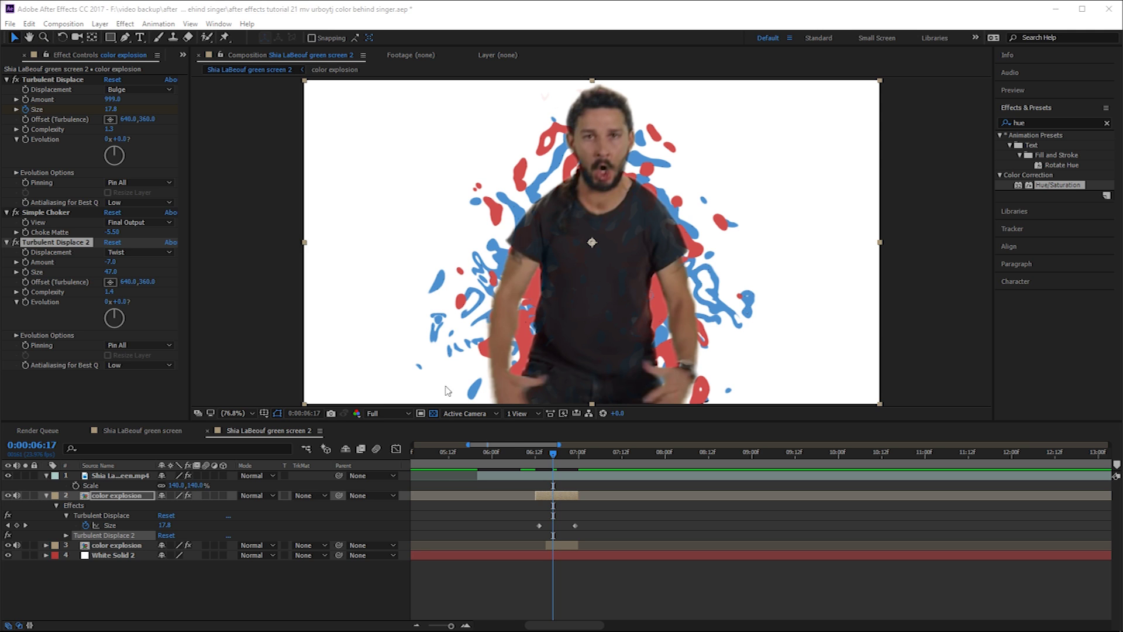
mouse_move(563, 456)
left_mouse_down()
mouse_move(582, 454)
mouse_move(541, 456)
mouse_move(601, 457)
mouse_move(546, 453)
mouse_move(582, 453)
left_mouse_up()
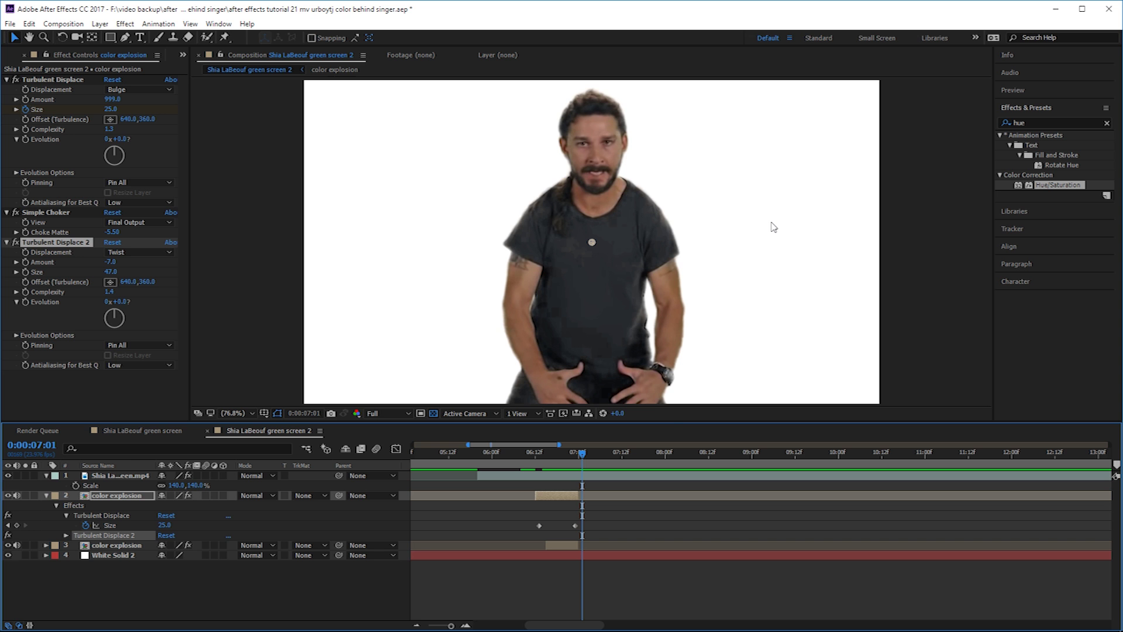
left_click_drag(566, 451, 592, 454)
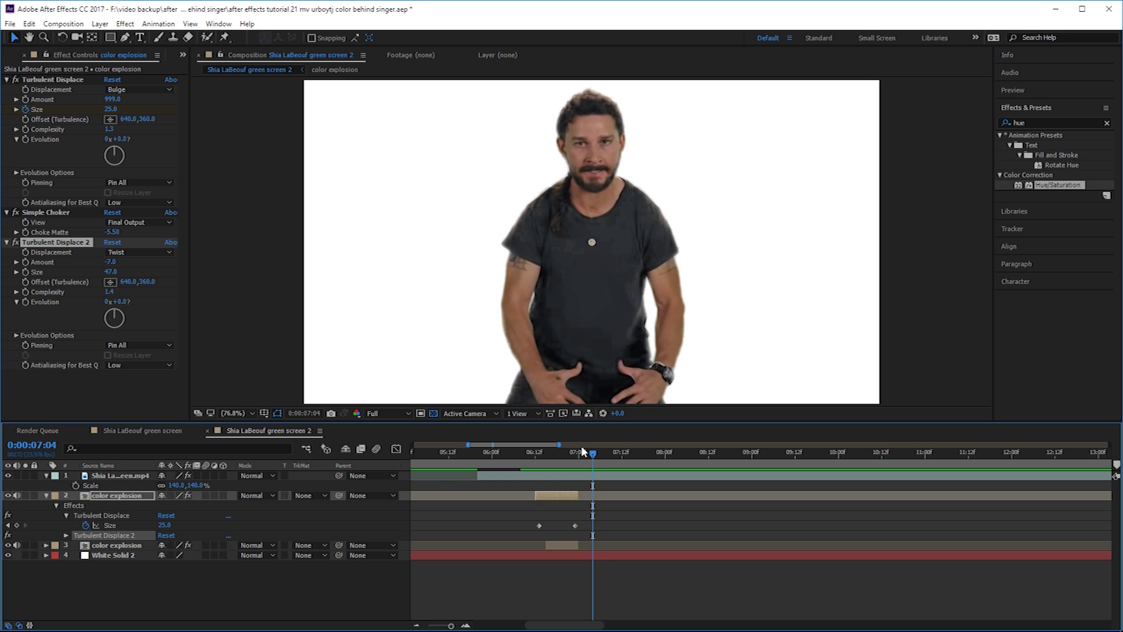